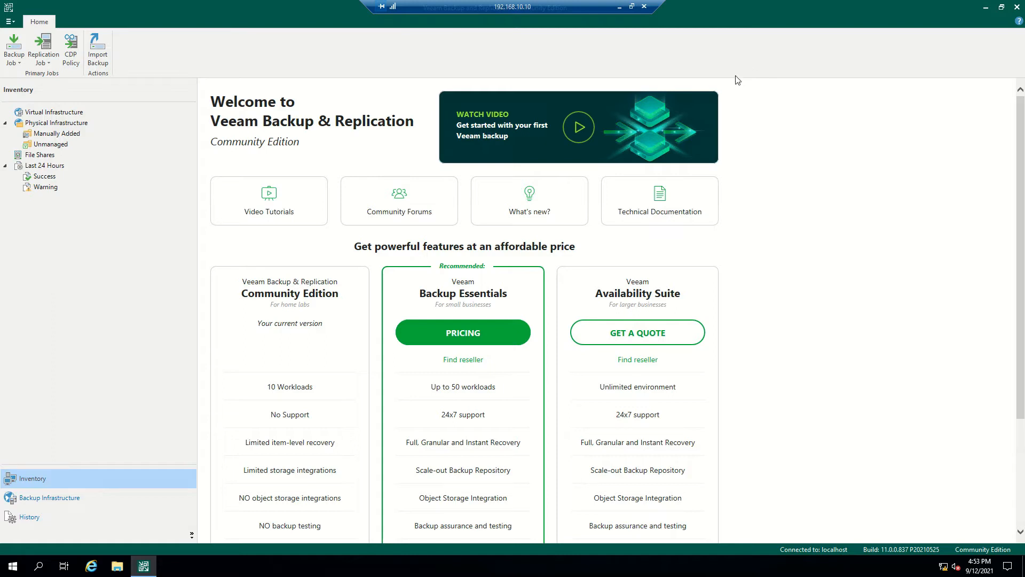
- Leave the remote session, close the local file window and copy Capture.JPG from the local desktop
{"action": "left_click", "coordinate": [619, 9]}
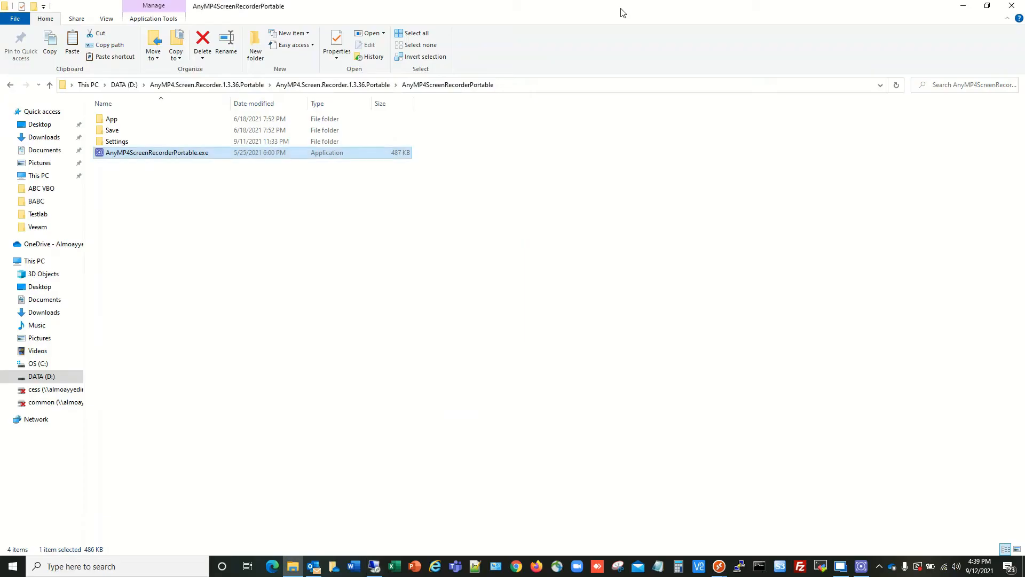
{"action": "left_click", "coordinate": [1011, 5]}
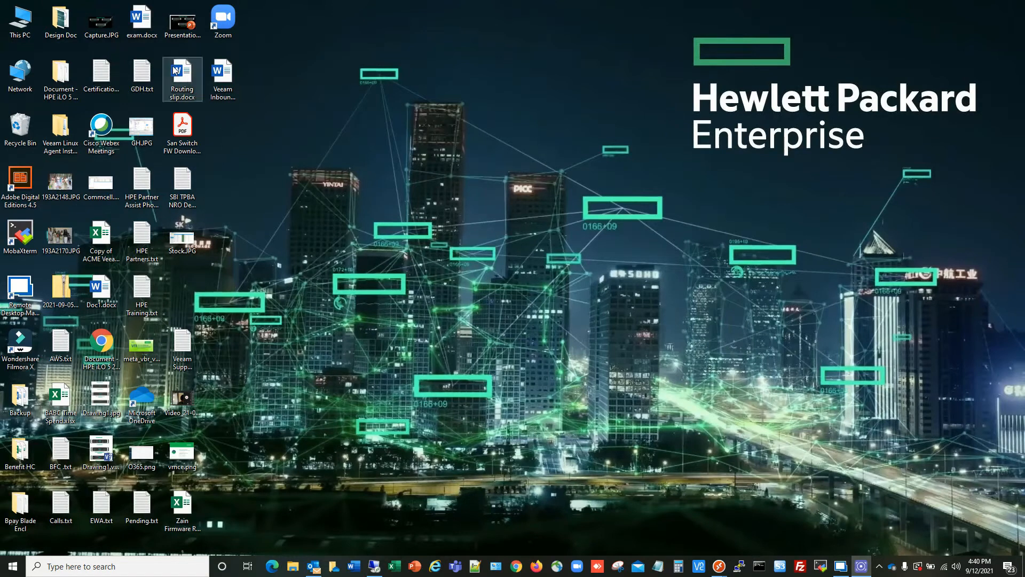
{"action": "right_click", "coordinate": [104, 24]}
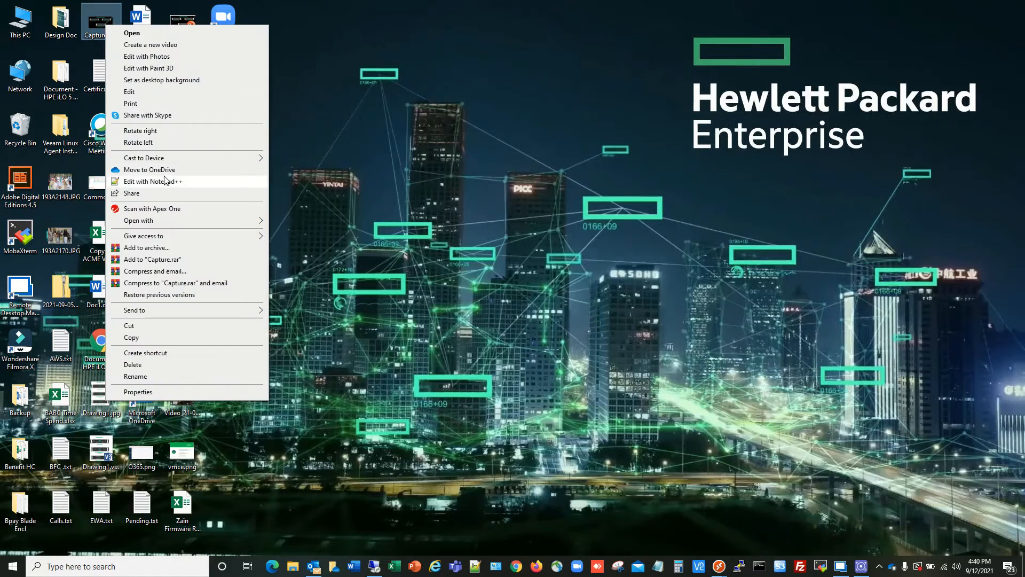
{"action": "left_click", "coordinate": [184, 337]}
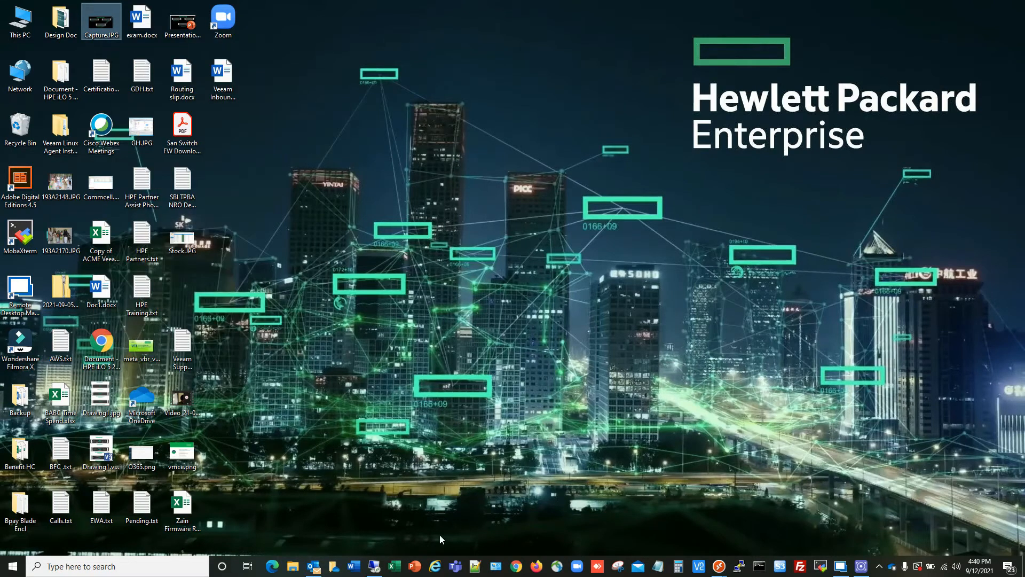
- Return to the 192.168.10.10 remote session and paste the copied Capture image onto the server's desktop
{"action": "left_click", "coordinate": [373, 566]}
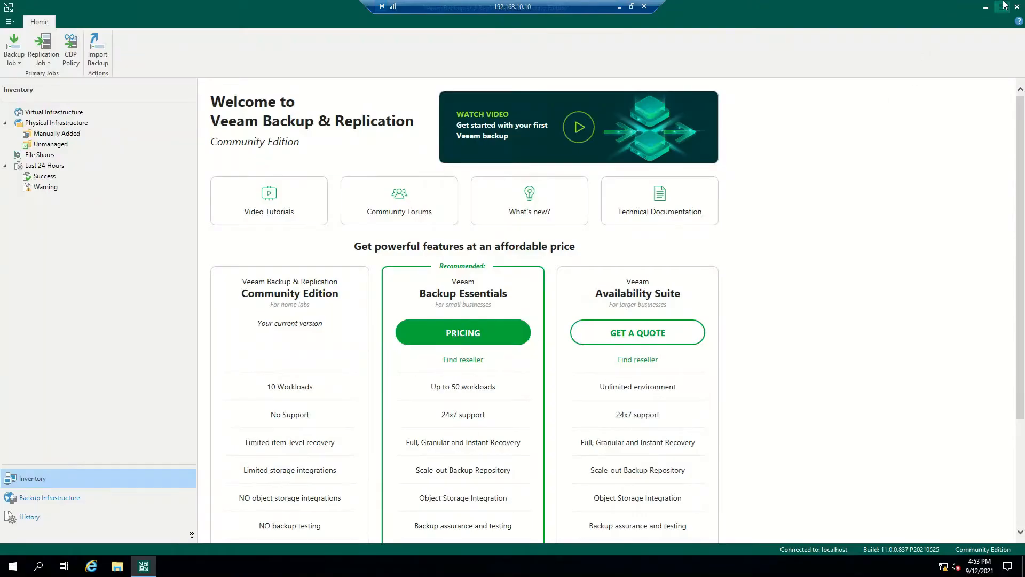
{"action": "left_click", "coordinate": [984, 8]}
{"action": "right_click", "coordinate": [642, 184]}
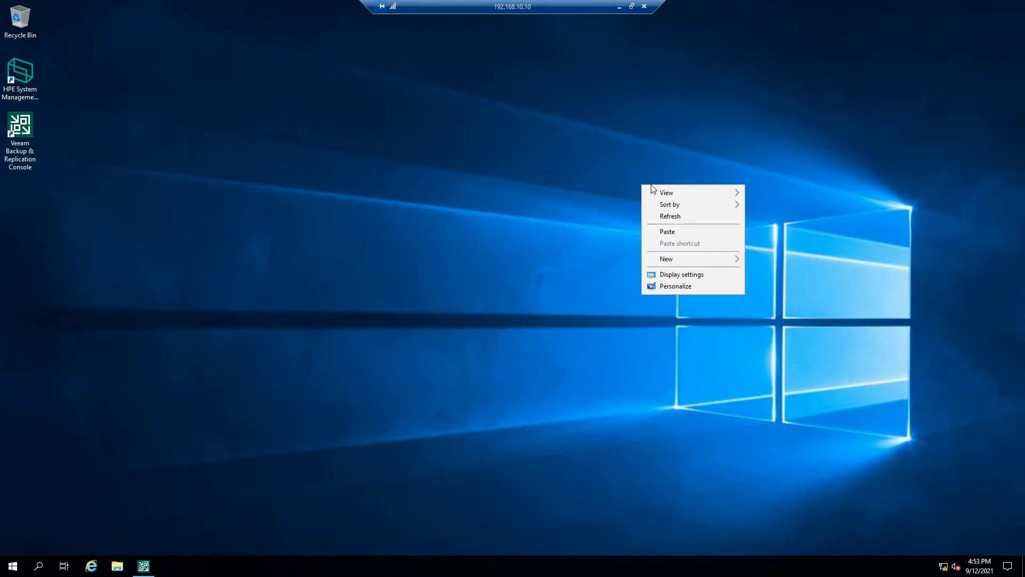
{"action": "left_click", "coordinate": [689, 232]}
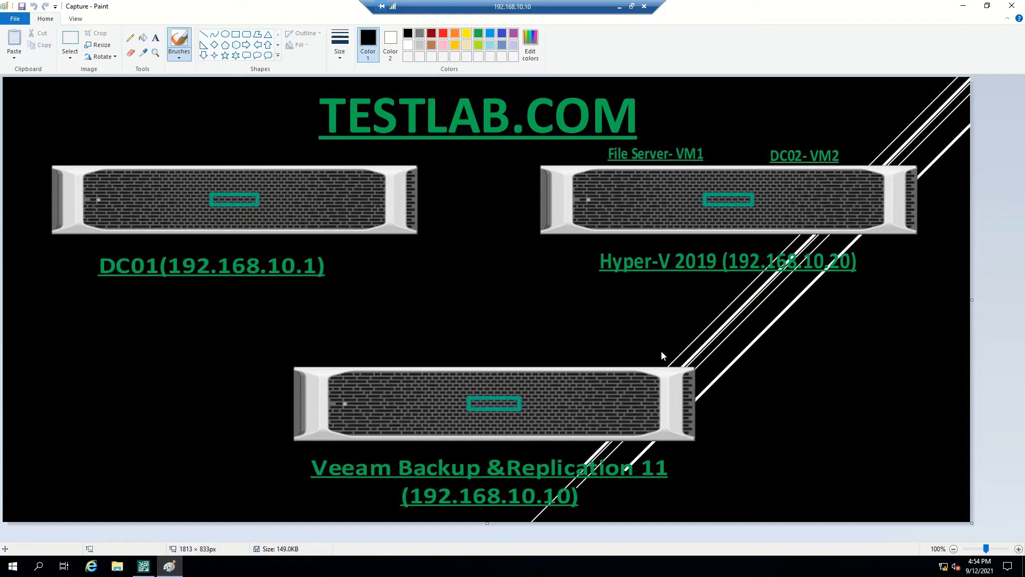
- Close the Capture image in Paint and bring the Veeam Backup & Replication console back to full screen
{"action": "left_click", "coordinate": [1014, 7]}
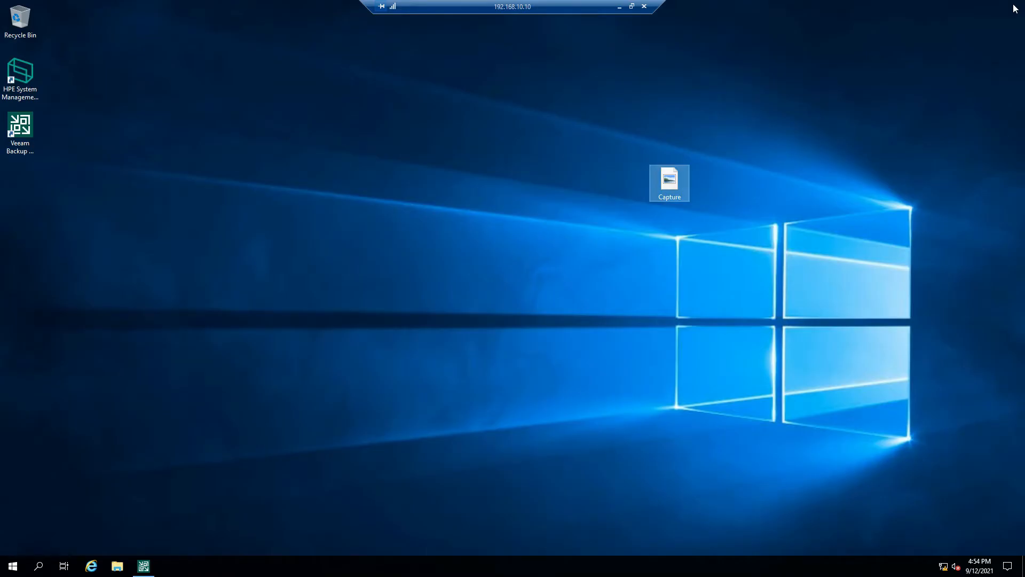
{"action": "left_click", "coordinate": [152, 571]}
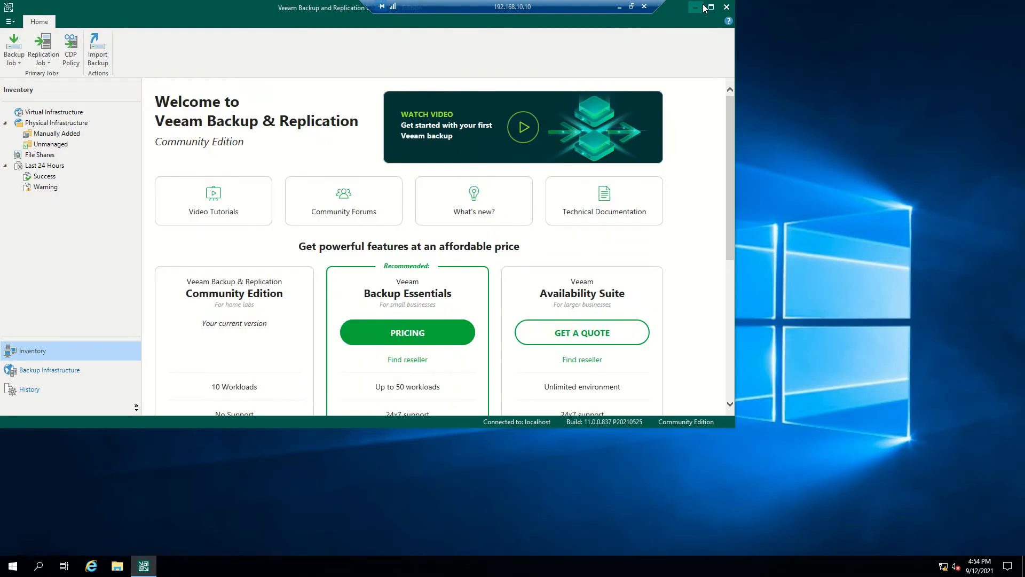
{"action": "left_click", "coordinate": [717, 9]}
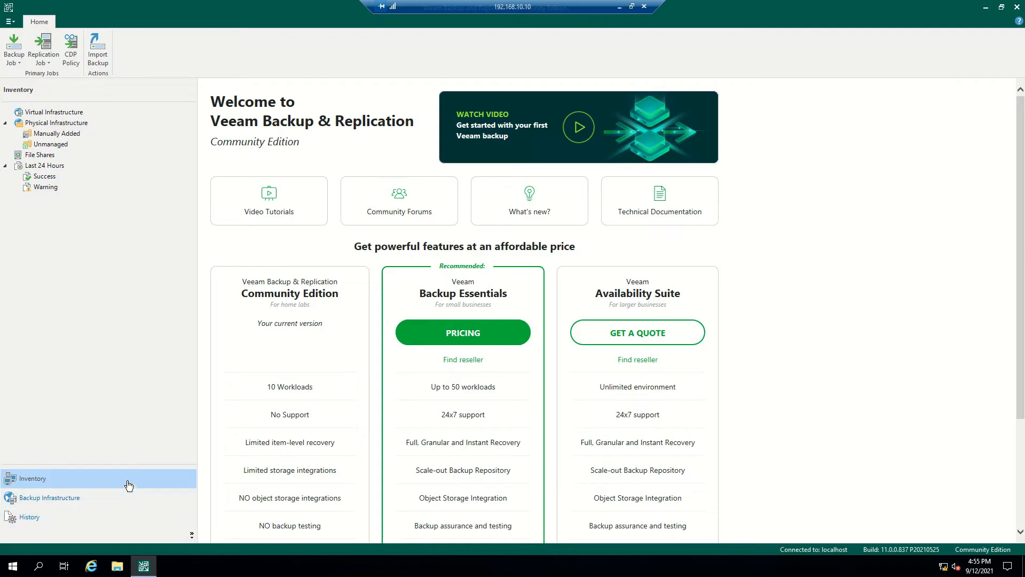
- Add the Storage Infrastructure, Tape Infrastructure and Files views to the console's navigation list
{"action": "left_click", "coordinate": [106, 499]}
{"action": "left_click", "coordinate": [84, 518]}
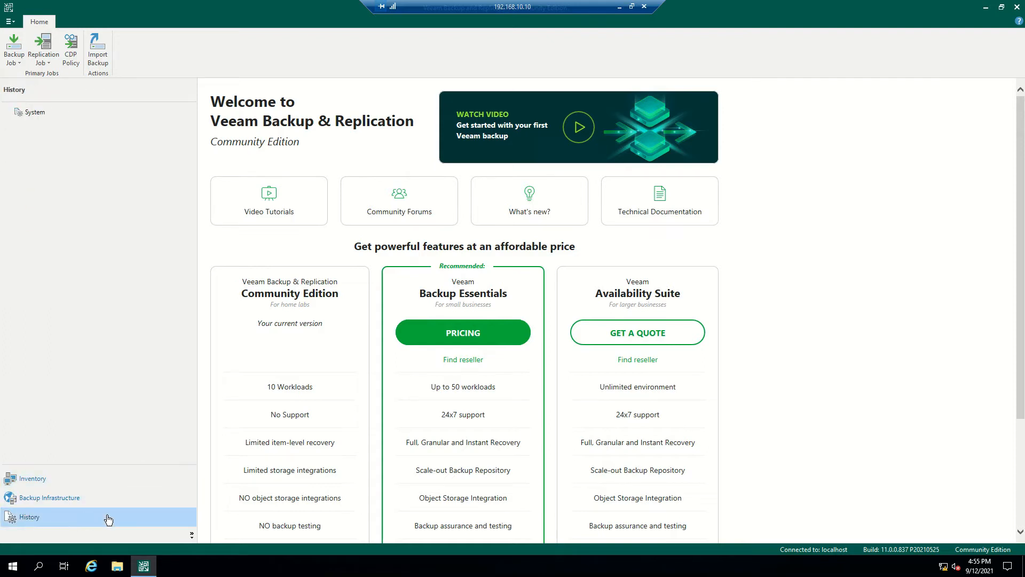
{"action": "left_click", "coordinate": [191, 535]}
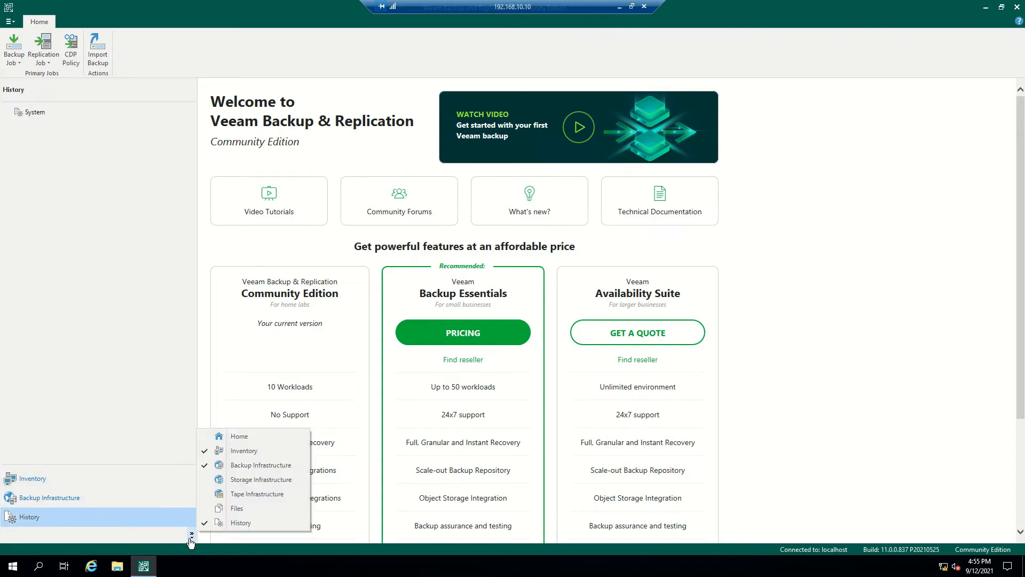
{"action": "left_click", "coordinate": [248, 481]}
{"action": "left_click", "coordinate": [191, 535]}
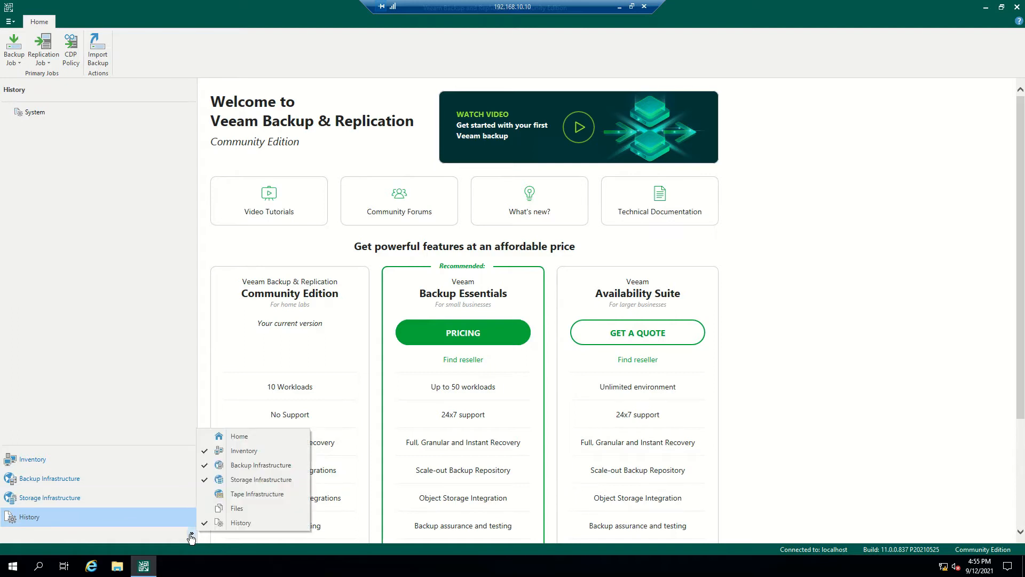
{"action": "left_click", "coordinate": [236, 495]}
{"action": "left_click", "coordinate": [192, 535]}
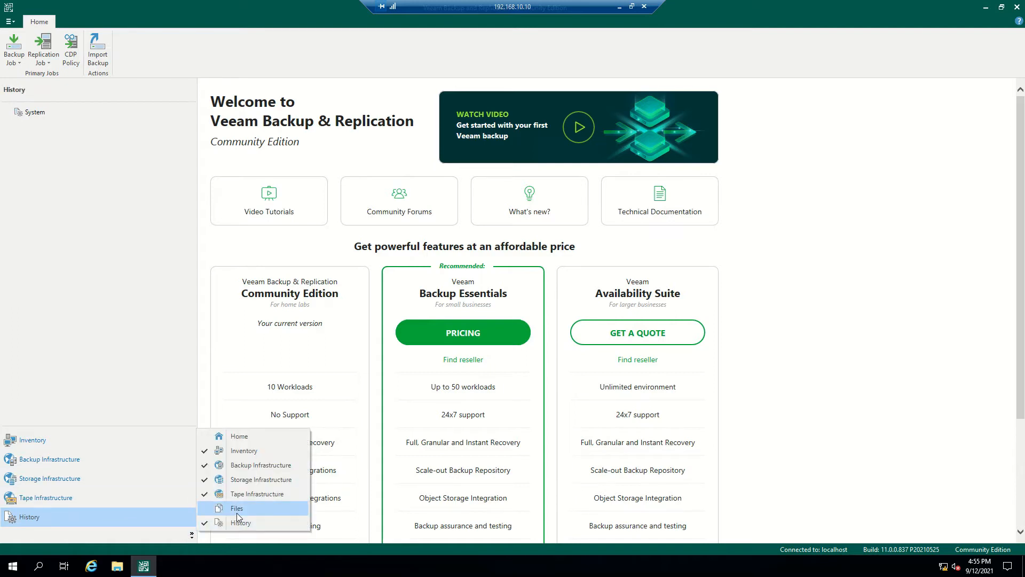
{"action": "left_click", "coordinate": [236, 512]}
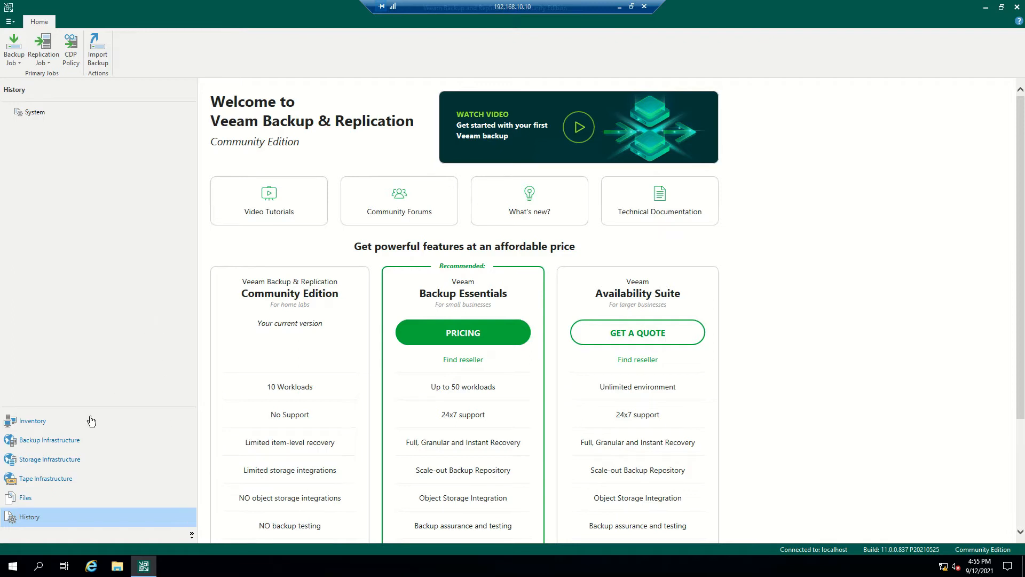
- Look through the Inventory, Backup Infrastructure, Storage Infrastructure, Tape Infrastructure, Files and History views, ending on Inventory
{"action": "left_click", "coordinate": [75, 423]}
{"action": "left_click", "coordinate": [78, 444]}
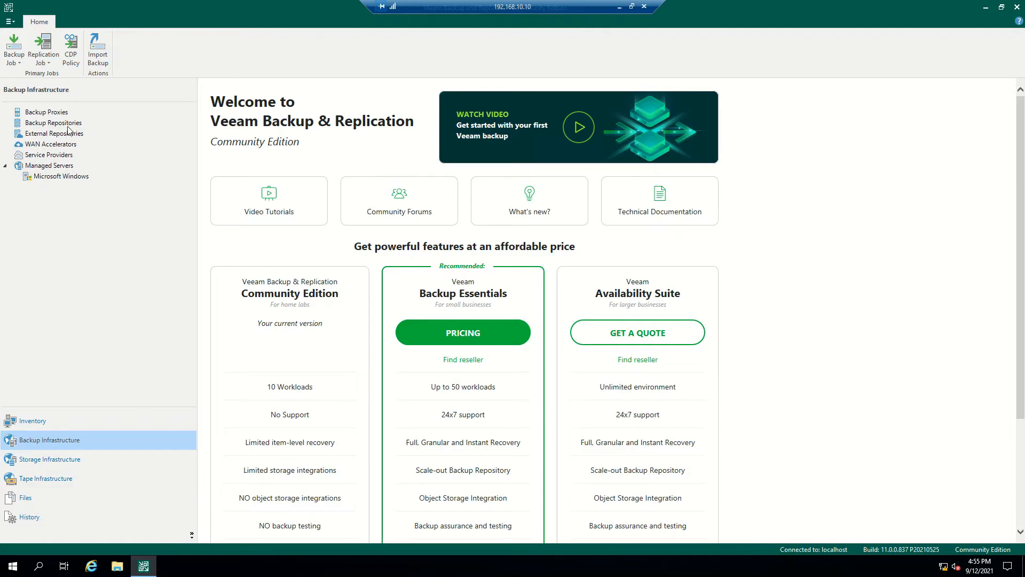
{"action": "left_click", "coordinate": [58, 463]}
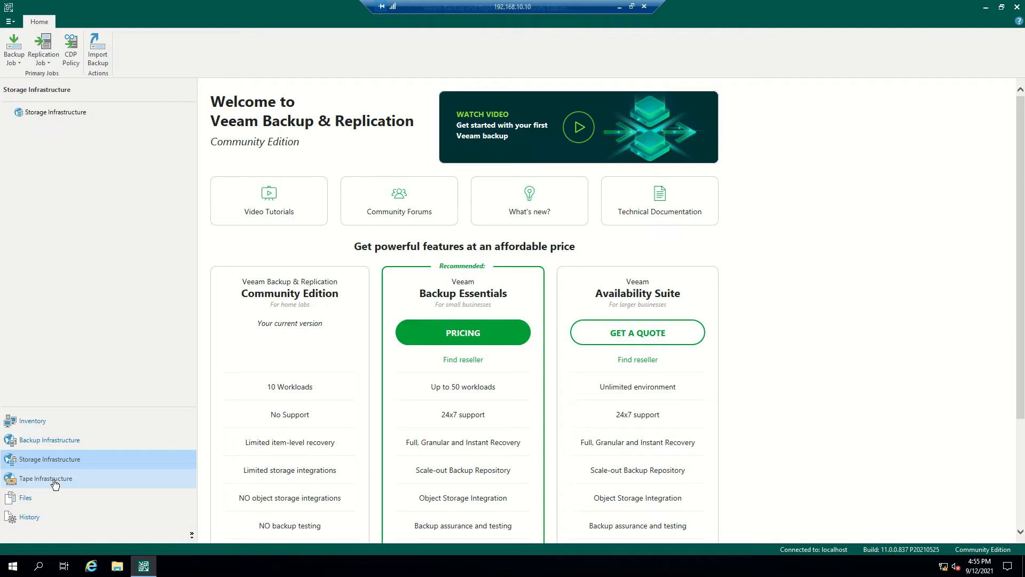
{"action": "left_click", "coordinate": [53, 480]}
{"action": "left_click", "coordinate": [51, 498]}
{"action": "left_click", "coordinate": [48, 517]}
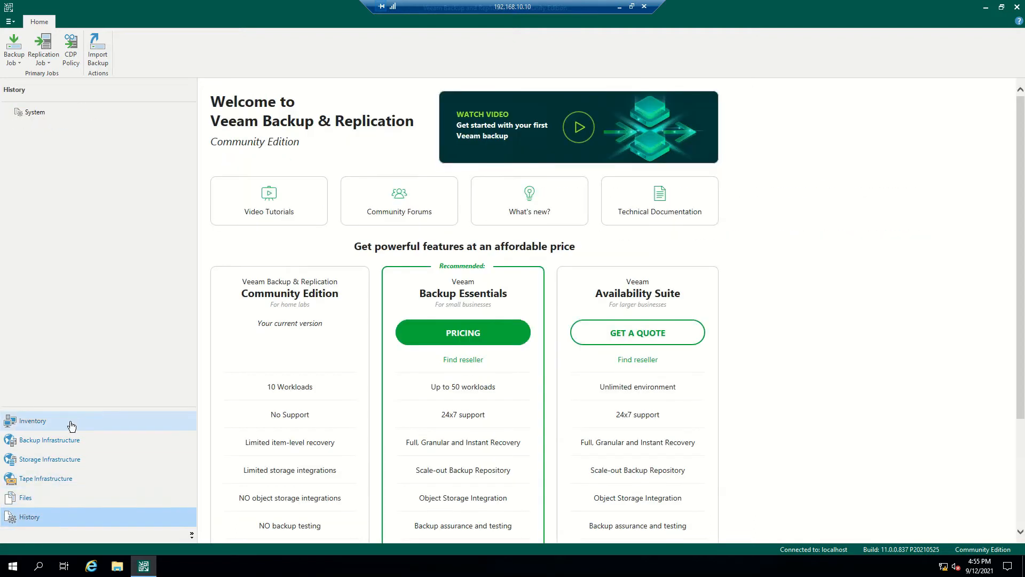
{"action": "left_click", "coordinate": [73, 422]}
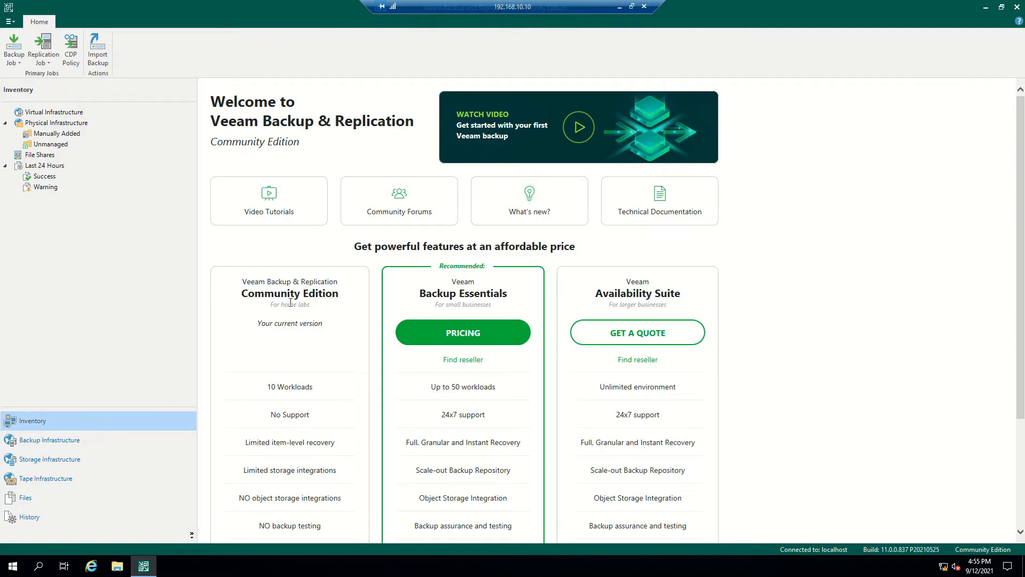
- Install the license file Veeam-1000instances-backup-trial.lic from the Softwares folder on drive E: and close the license information
{"action": "left_click", "coordinate": [10, 22]}
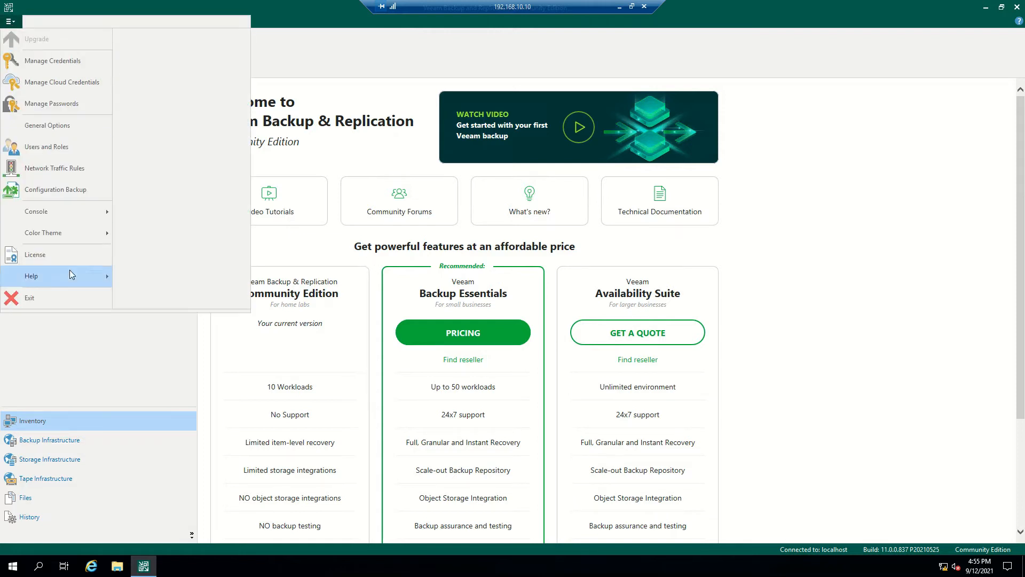
{"action": "left_click", "coordinate": [69, 255]}
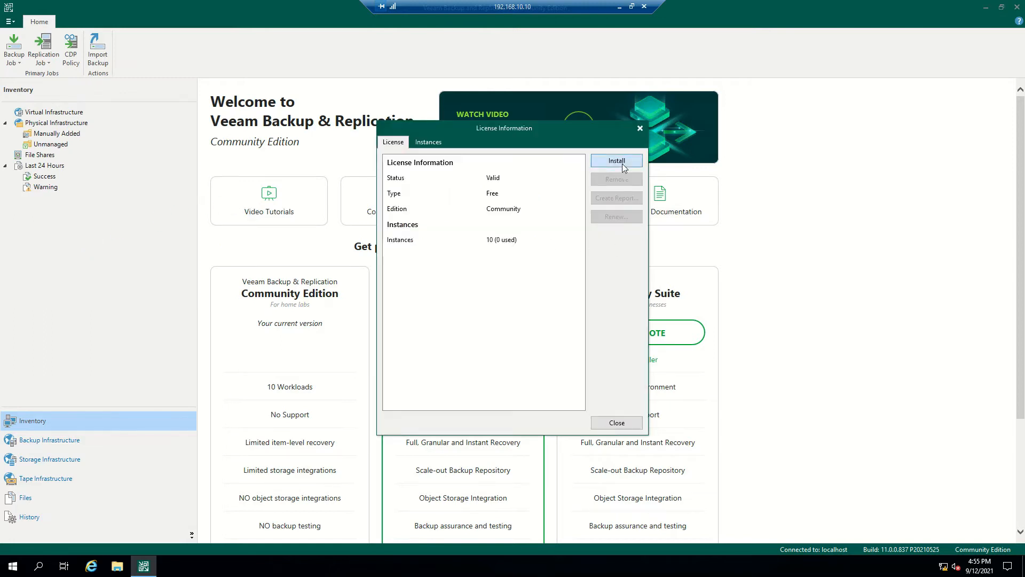
{"action": "left_click", "coordinate": [617, 161]}
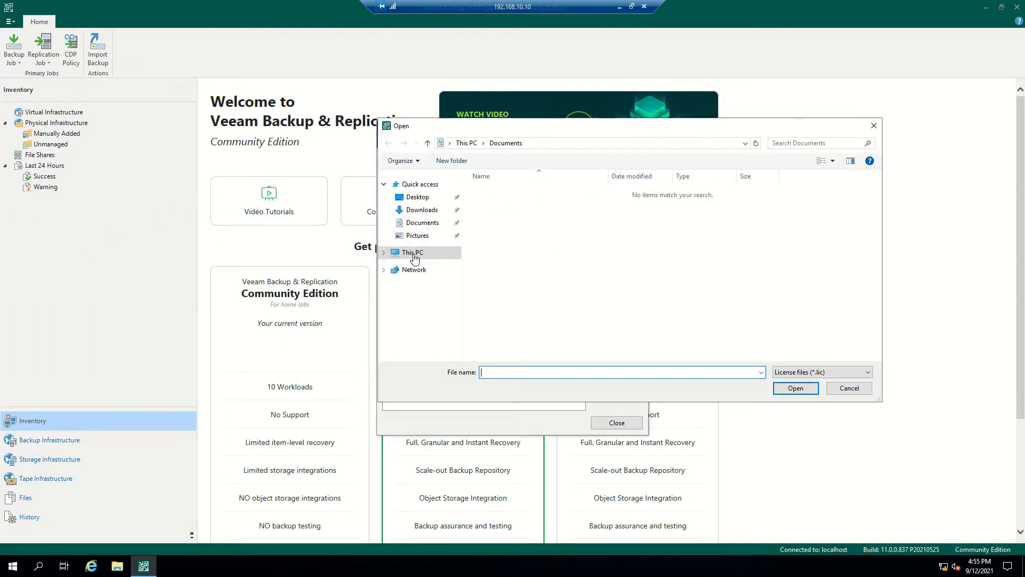
{"action": "double_click", "coordinate": [797, 304]}
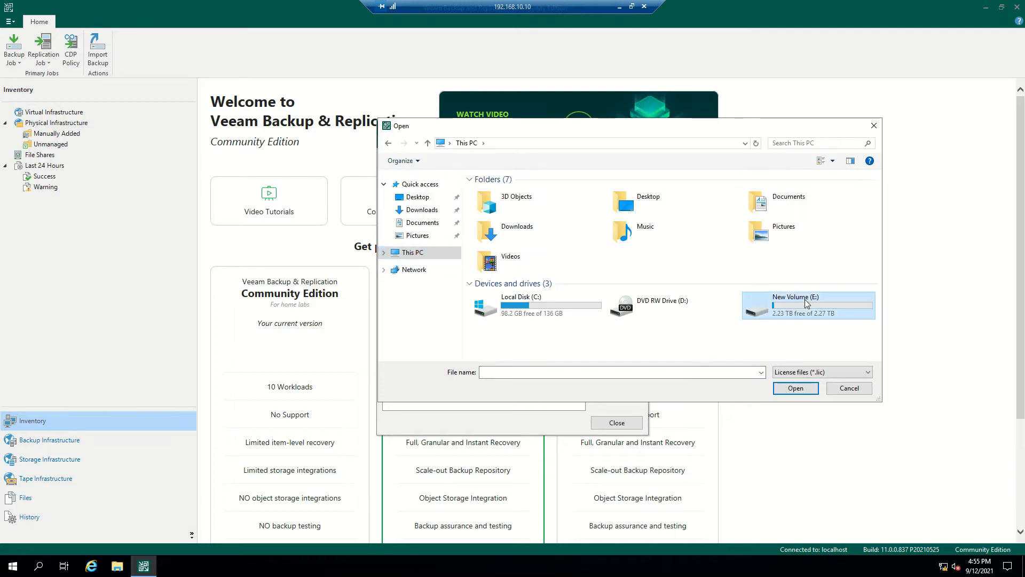
{"action": "double_click", "coordinate": [499, 215]}
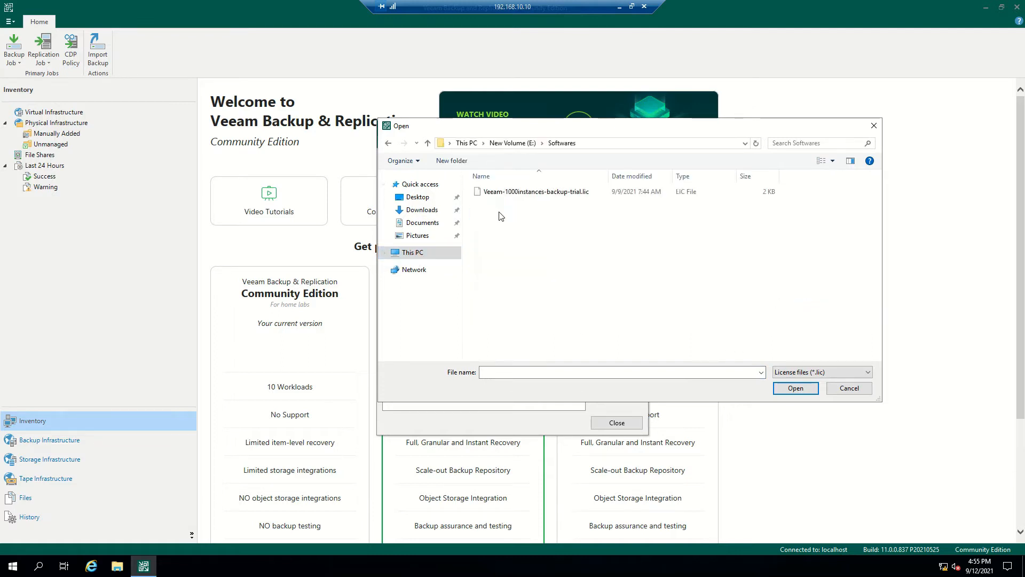
{"action": "double_click", "coordinate": [507, 192]}
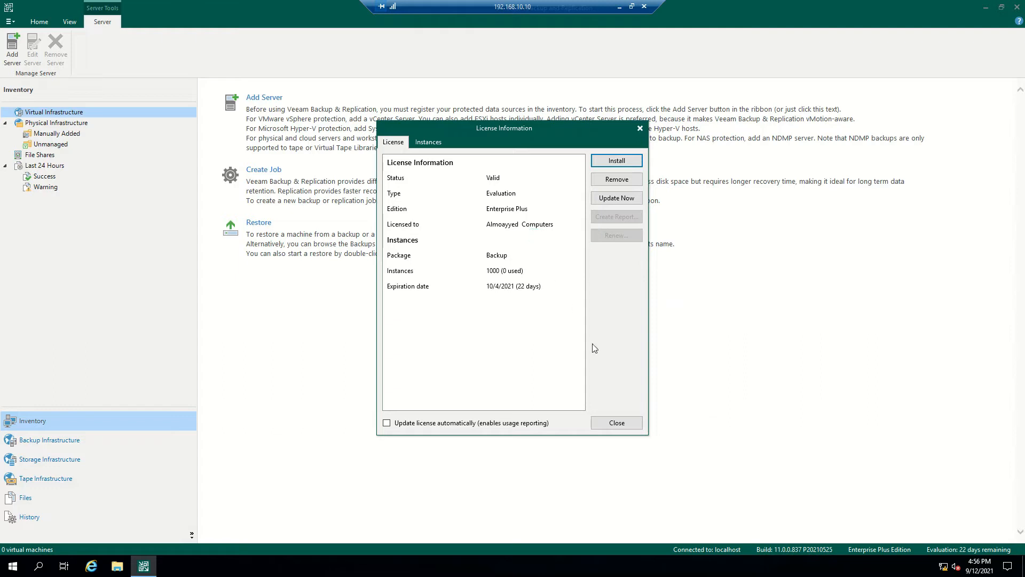
{"action": "left_click", "coordinate": [620, 425]}
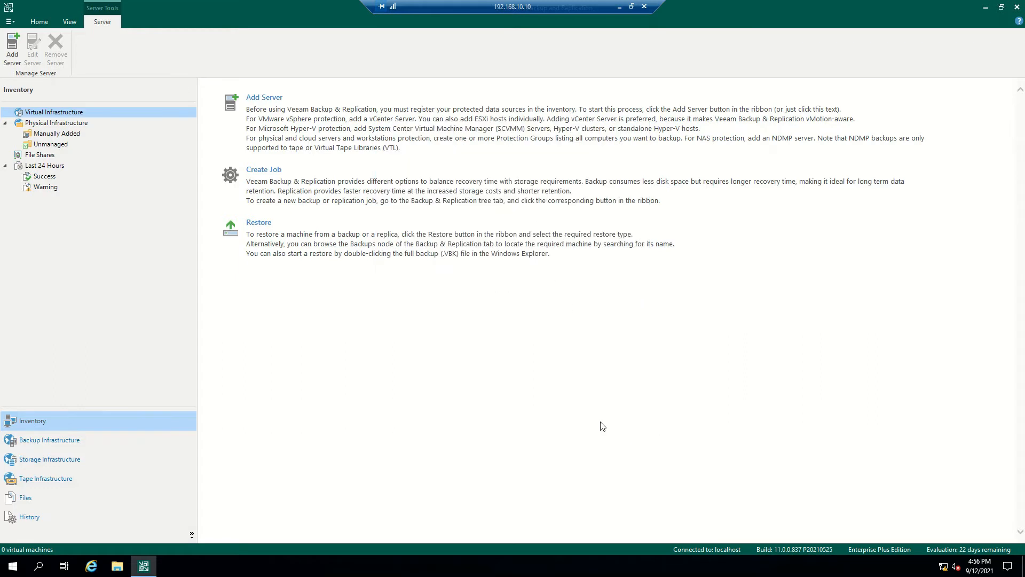
- Show the Backup Infrastructure view and check the server's local drives in File Explorer
{"action": "left_click", "coordinate": [78, 446]}
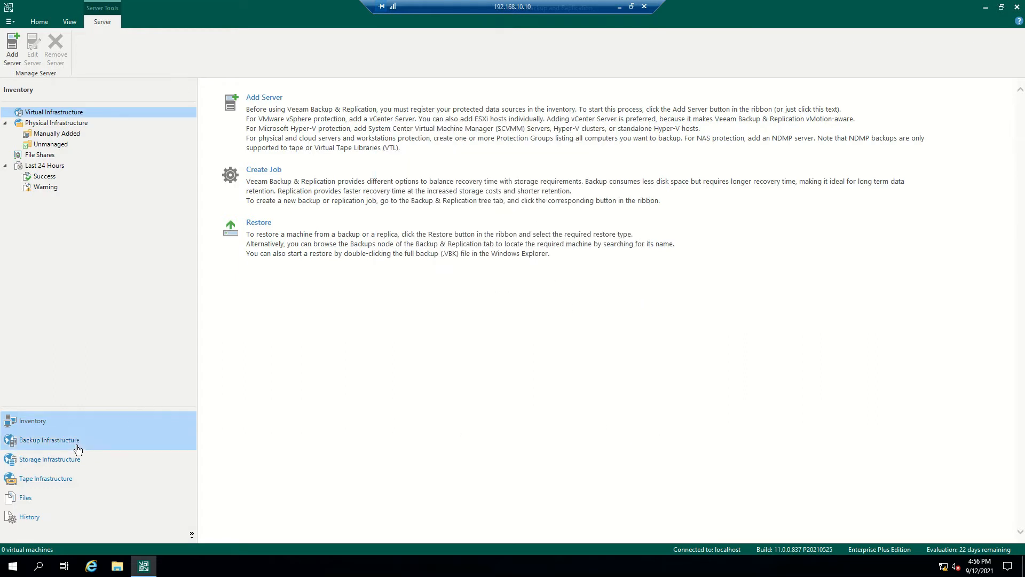
{"action": "left_click", "coordinate": [117, 567]}
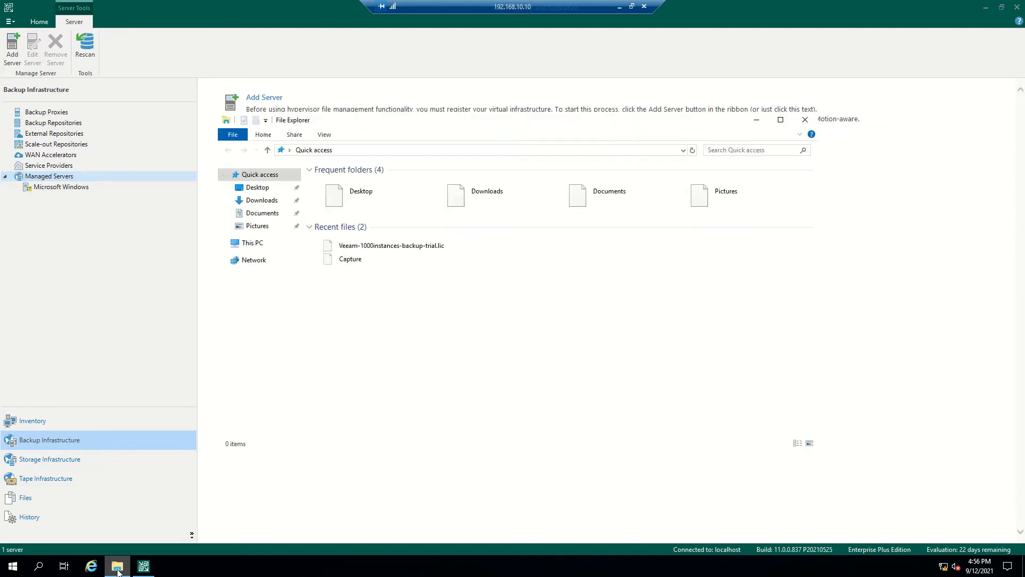
{"action": "left_click", "coordinate": [247, 243]}
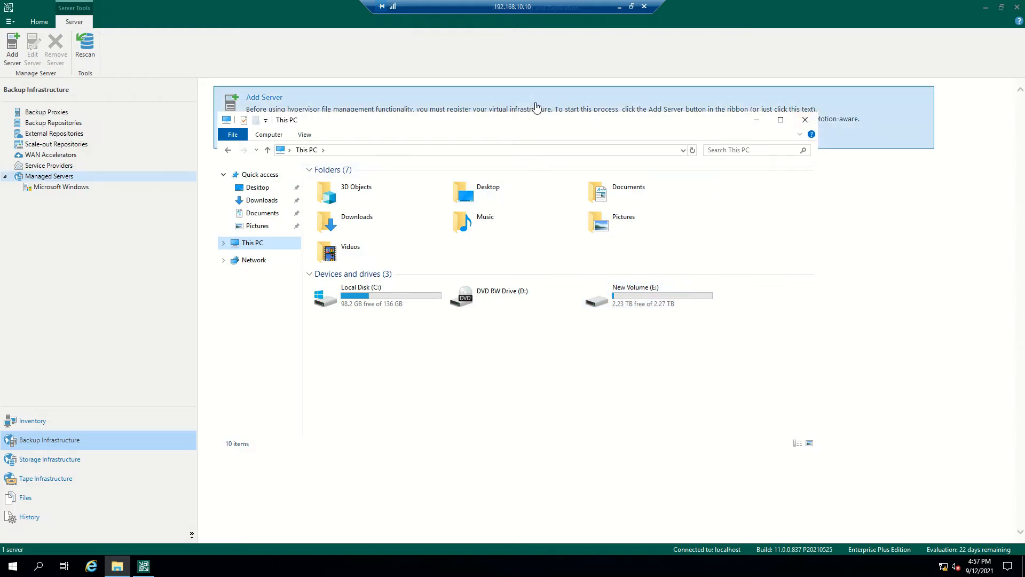
{"action": "left_click_drag", "start_coordinate": [579, 131], "coordinate": [487, 174]}
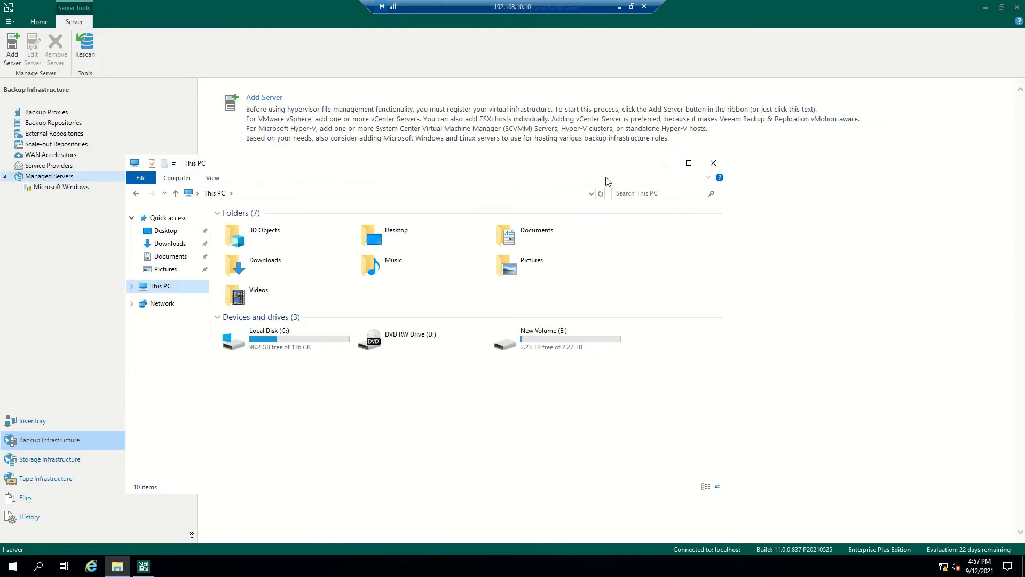
{"action": "left_click", "coordinate": [713, 163]}
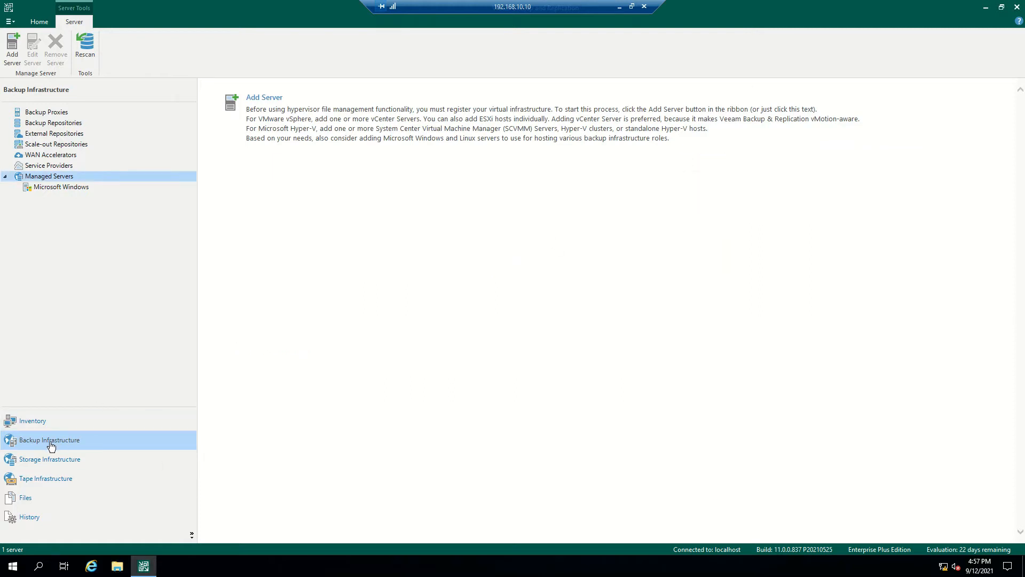
- Start adding a direct attached storage repository of the Microsoft Windows type to the backup repositories
{"action": "left_click", "coordinate": [58, 125]}
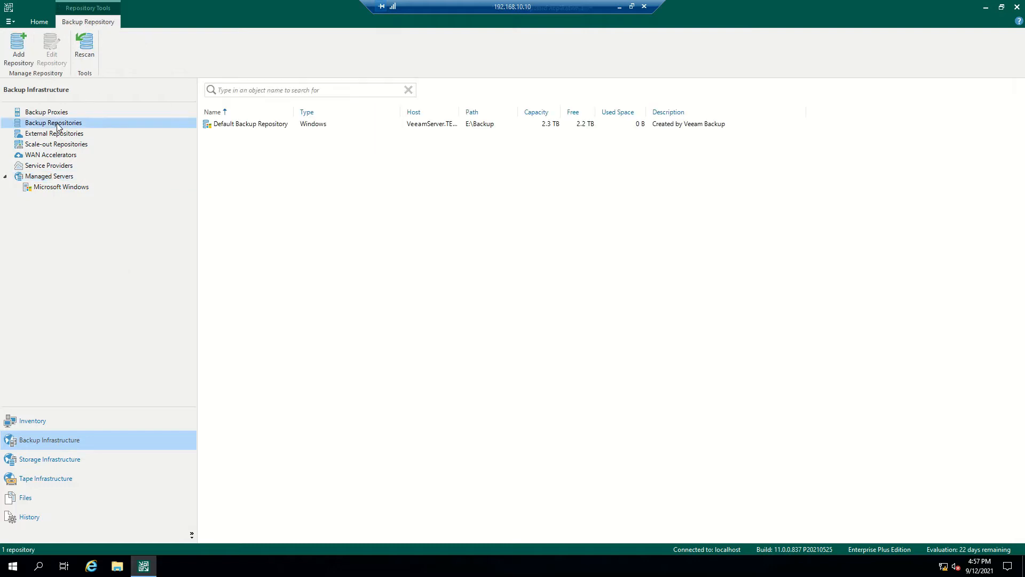
{"action": "left_click", "coordinate": [242, 128]}
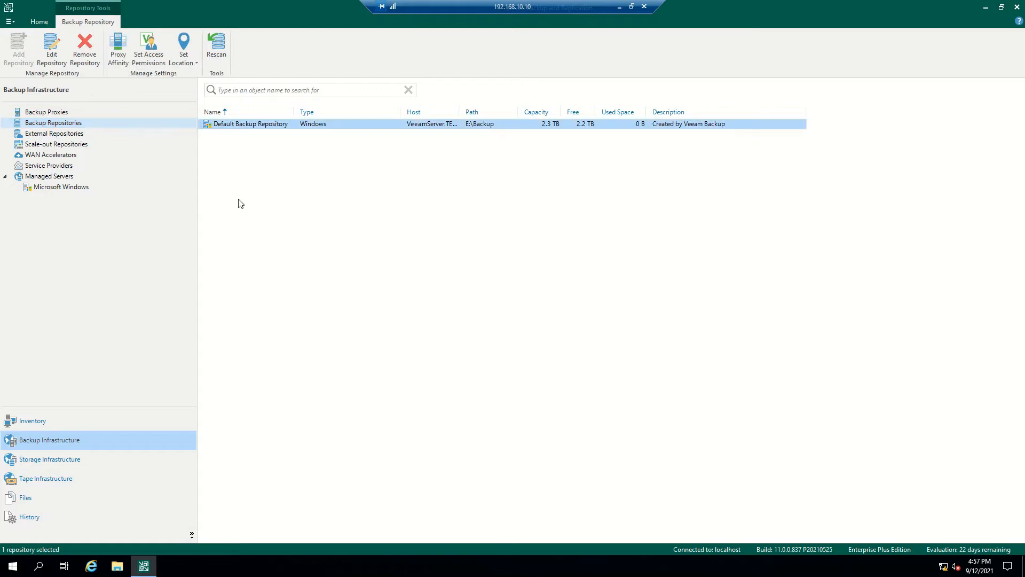
{"action": "right_click", "coordinate": [268, 168]}
{"action": "left_click", "coordinate": [303, 173]}
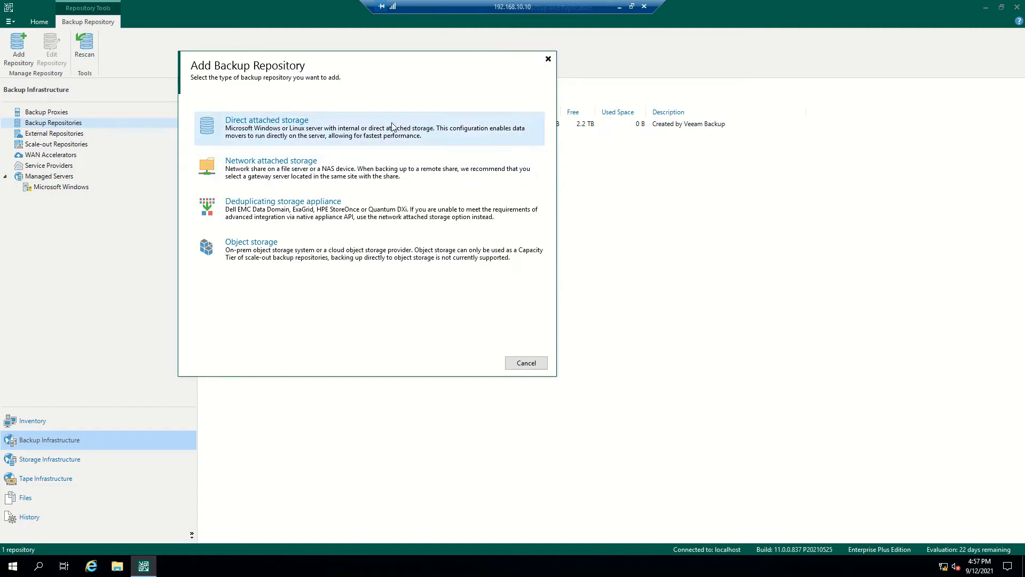
{"action": "left_click_drag", "start_coordinate": [321, 68], "coordinate": [448, 114]}
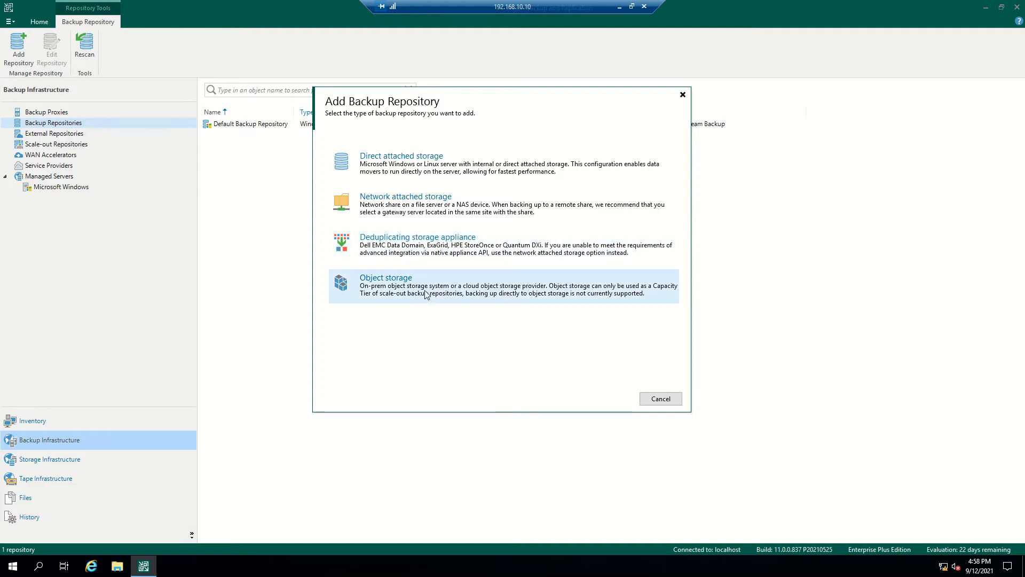
{"action": "left_click", "coordinate": [437, 166]}
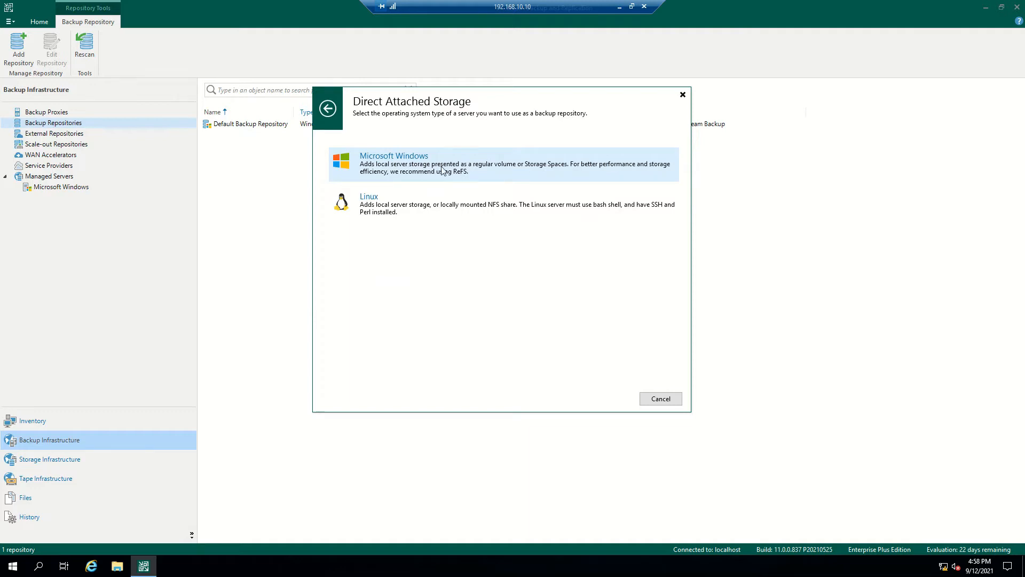
{"action": "left_click", "coordinate": [407, 169]}
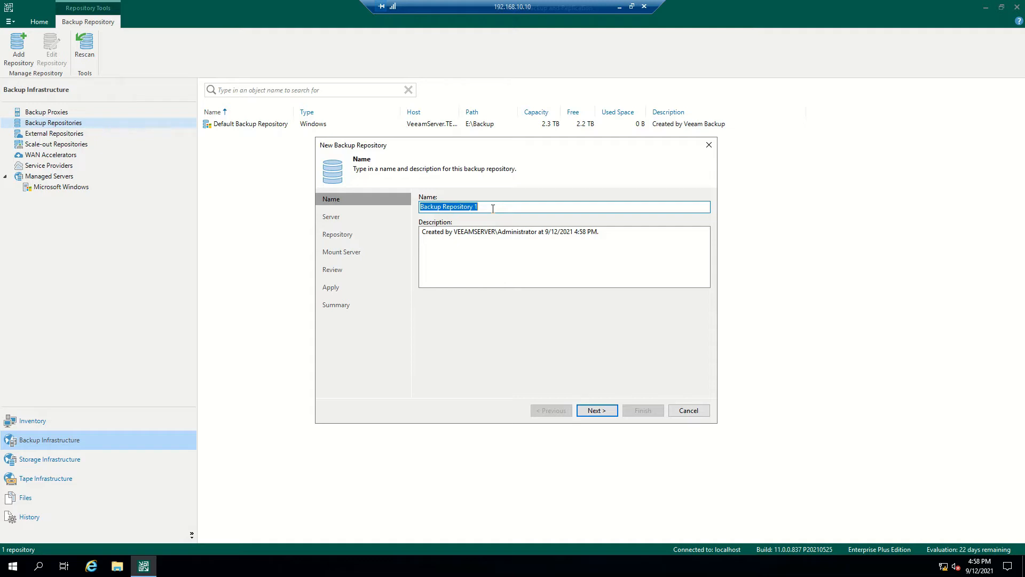
- Keep the name Backup Repository 1, list the volumes of VeeamServer.TESTLAB.COM and choose E:\ for the repository
{"action": "left_click", "coordinate": [598, 410]}
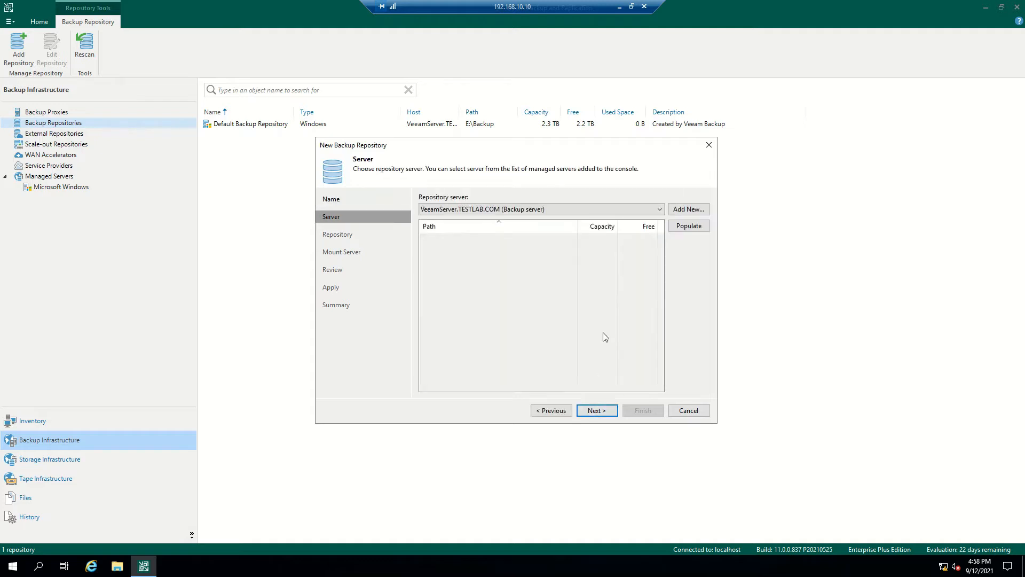
{"action": "left_click", "coordinate": [660, 211]}
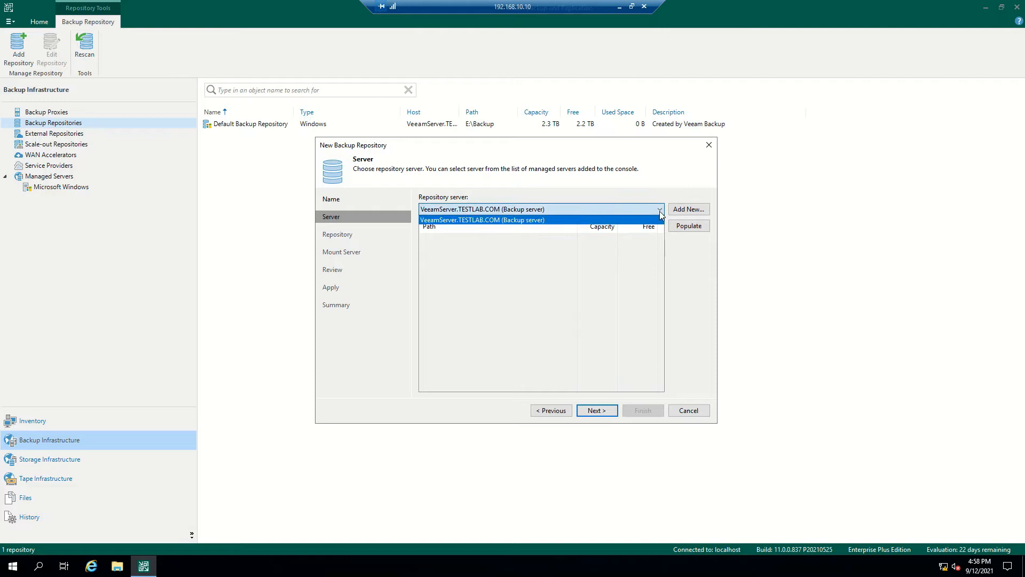
{"action": "left_click", "coordinate": [660, 211]}
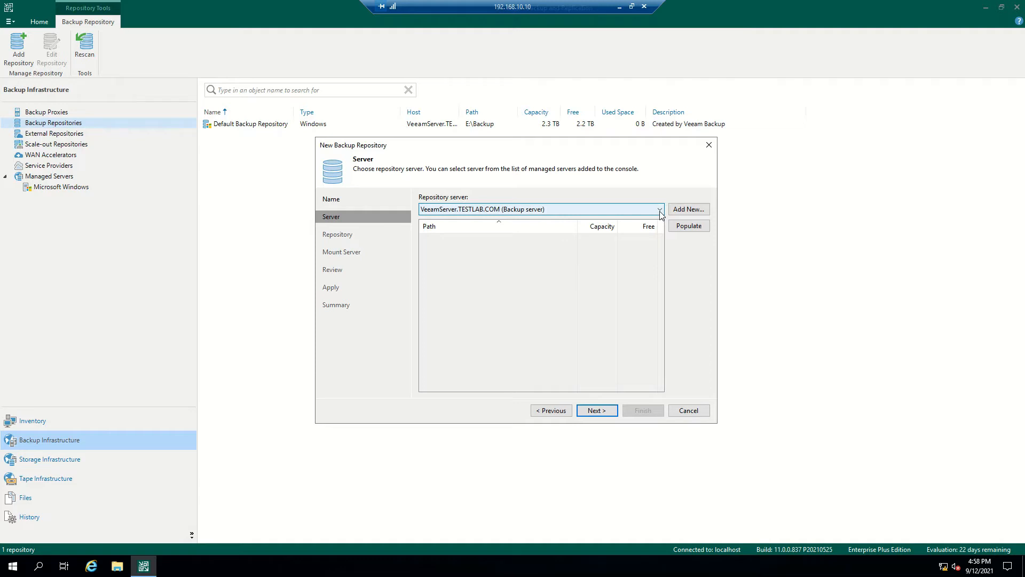
{"action": "left_click", "coordinate": [659, 212]}
{"action": "left_click", "coordinate": [660, 212]}
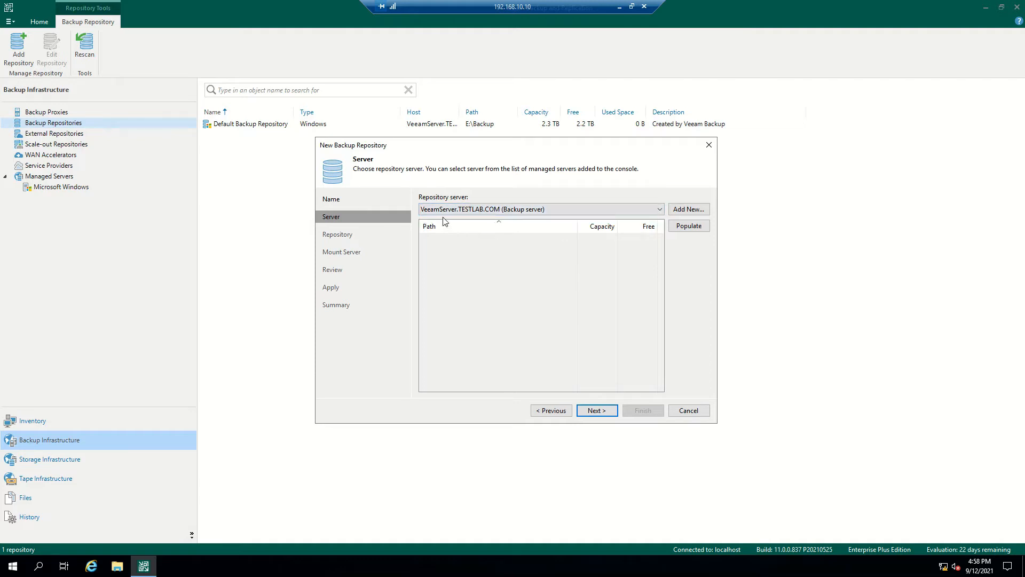
{"action": "left_click", "coordinate": [696, 229]}
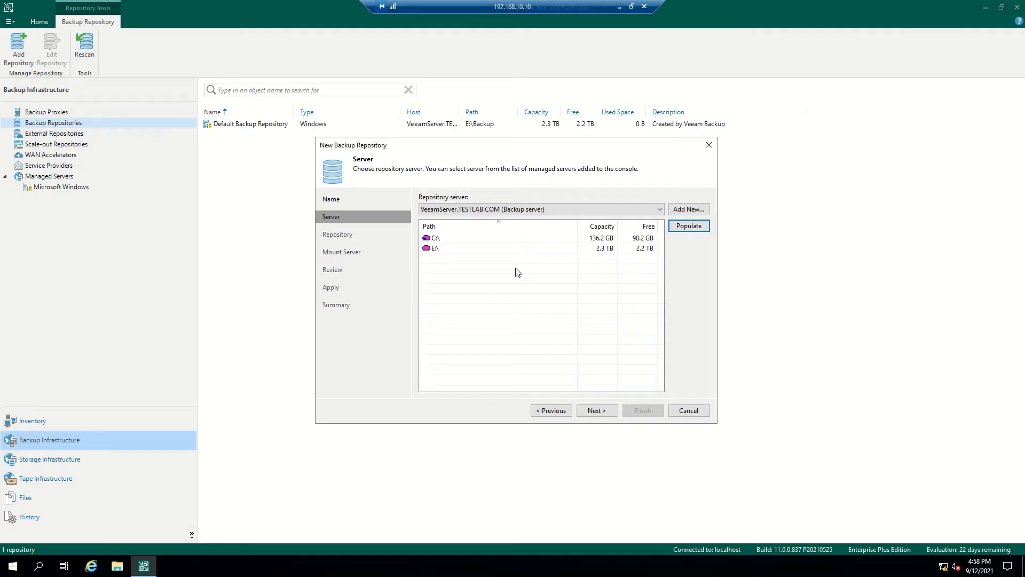
{"action": "left_click", "coordinate": [486, 252]}
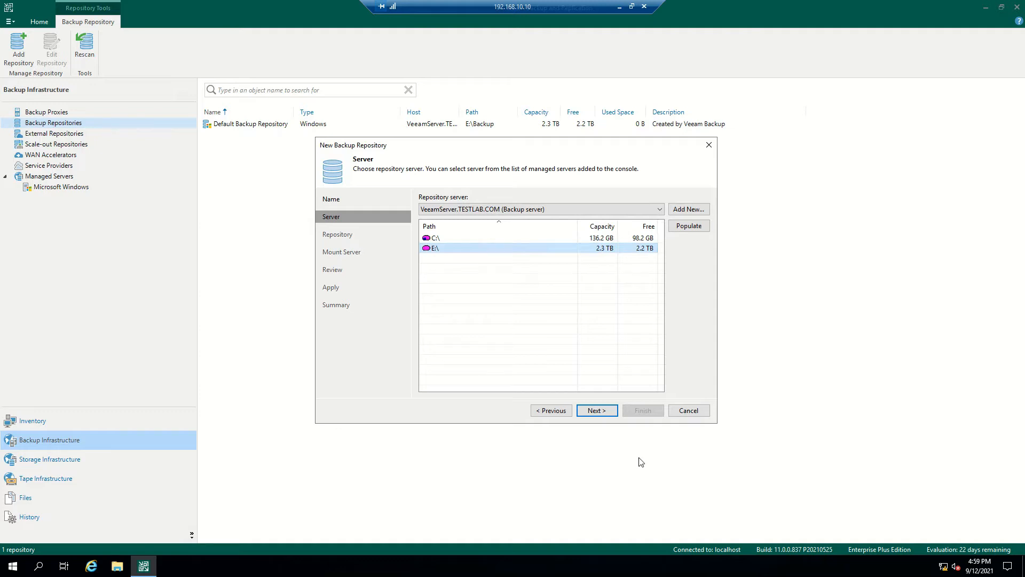
{"action": "left_click", "coordinate": [606, 415]}
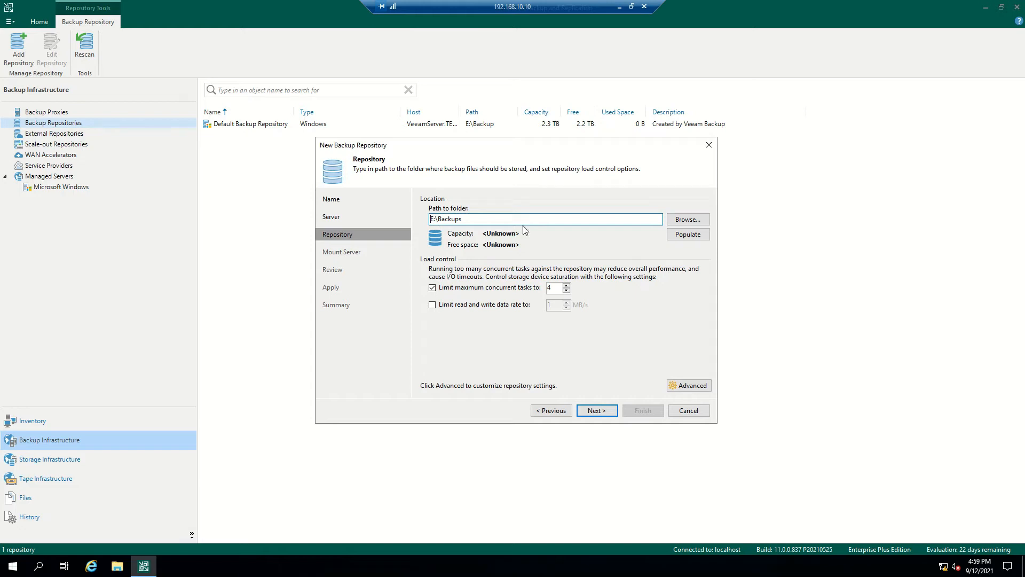
- Create a new folder on drive E: and set the repository path to E:\New Folder
{"action": "left_click", "coordinate": [687, 219]}
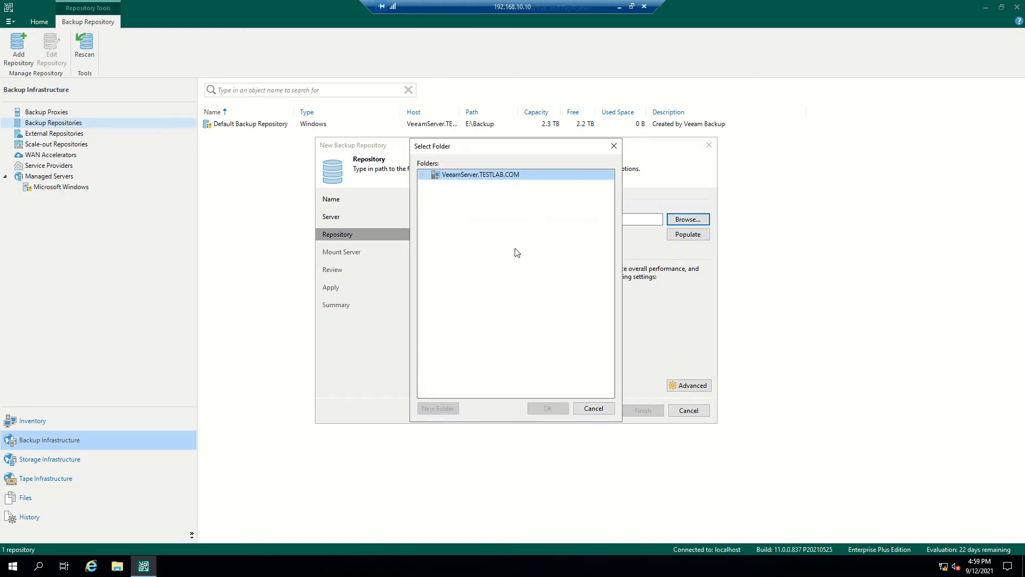
{"action": "left_click", "coordinate": [423, 174]}
{"action": "left_click", "coordinate": [430, 207]}
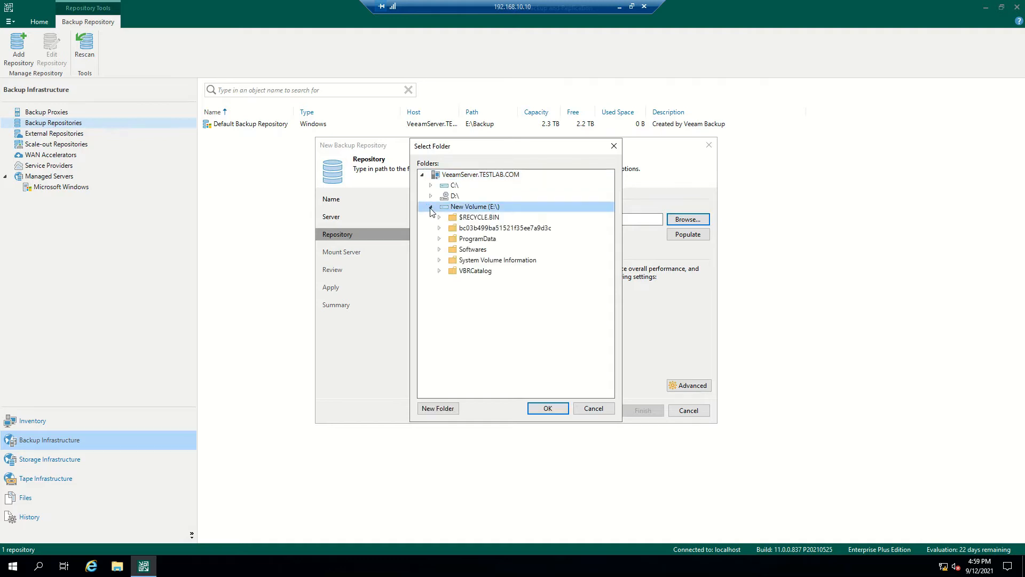
{"action": "right_click", "coordinate": [481, 208]}
{"action": "left_click", "coordinate": [514, 225]}
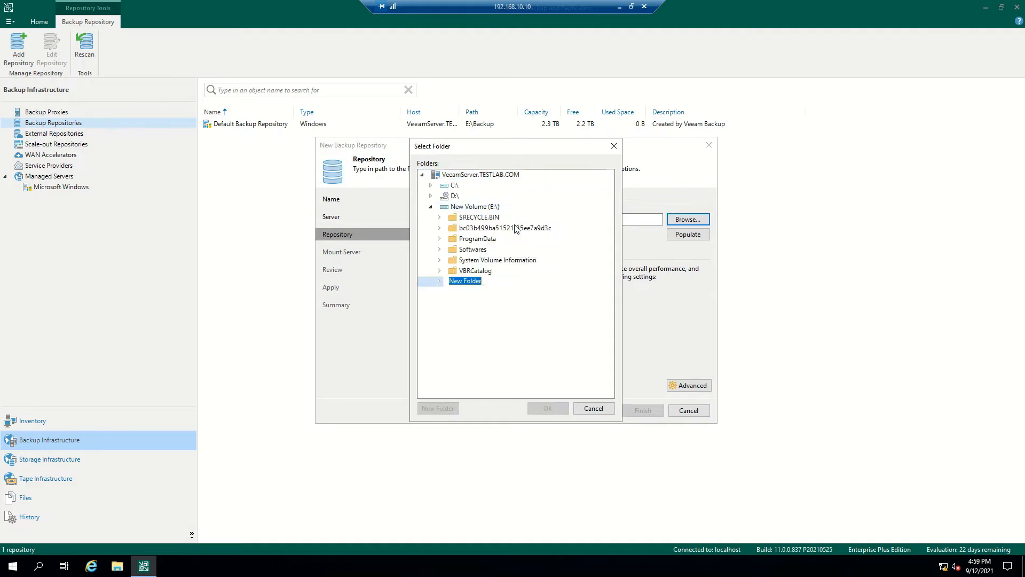
{"action": "left_click", "coordinate": [593, 408]}
{"action": "left_click", "coordinate": [690, 222]}
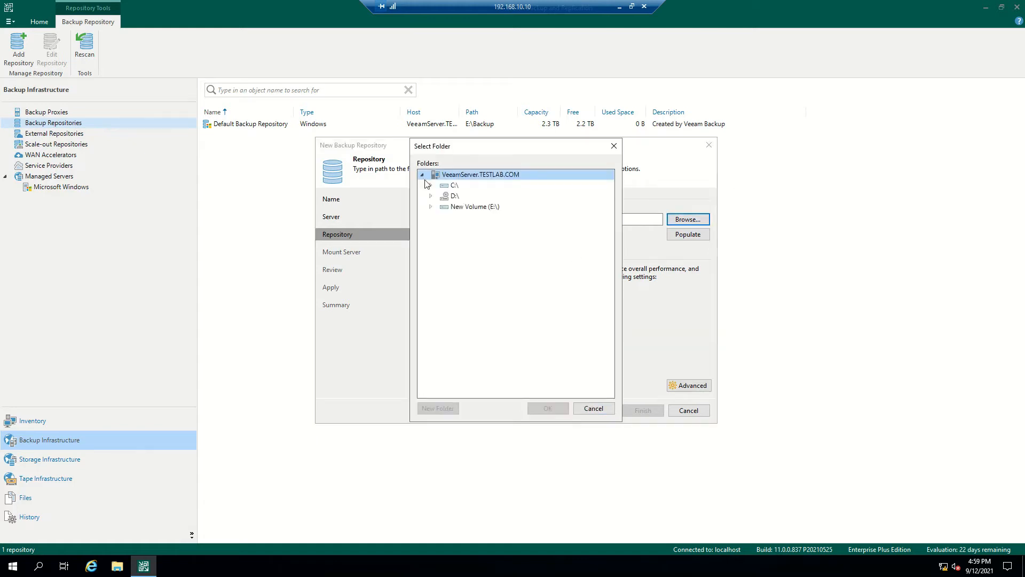
{"action": "left_click", "coordinate": [431, 207]}
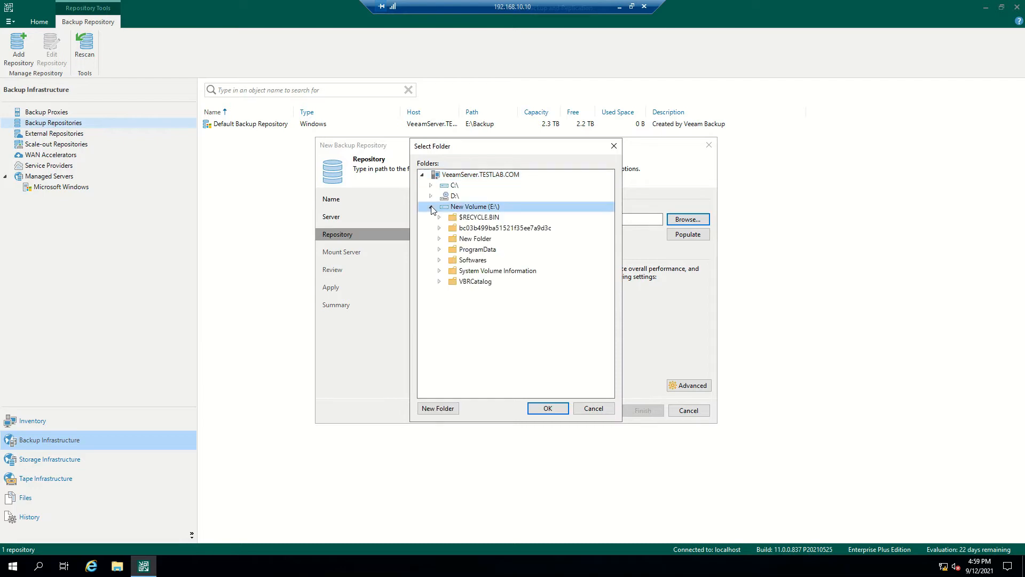
{"action": "left_click", "coordinate": [477, 240]}
{"action": "left_click", "coordinate": [553, 412]}
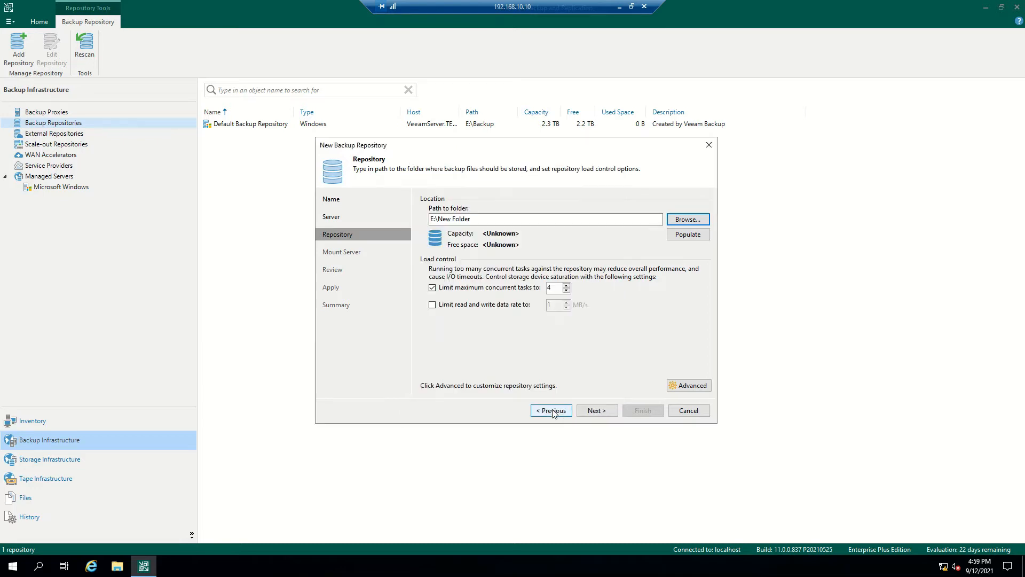
- Finish creating the repository with the default mount server, accepting the 4 KB cluster size and declining the configuration backup location change
{"action": "left_click", "coordinate": [607, 413]}
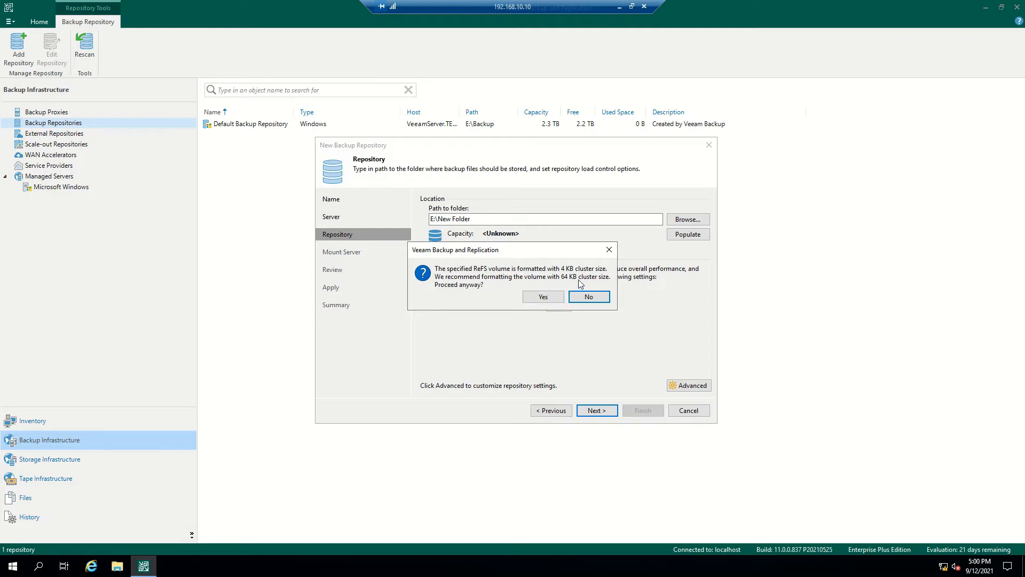
{"action": "left_click", "coordinate": [550, 296]}
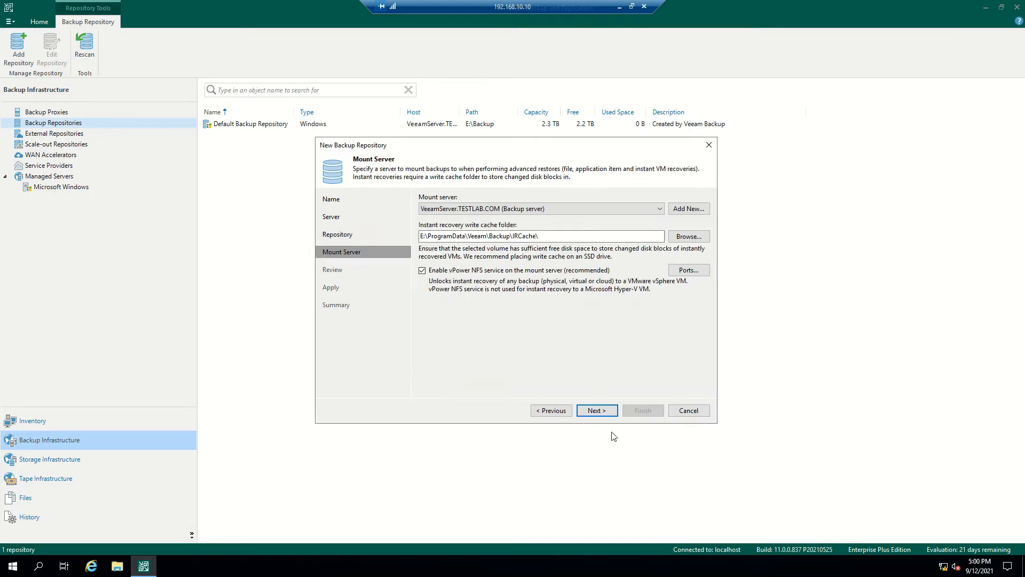
{"action": "left_click", "coordinate": [597, 411]}
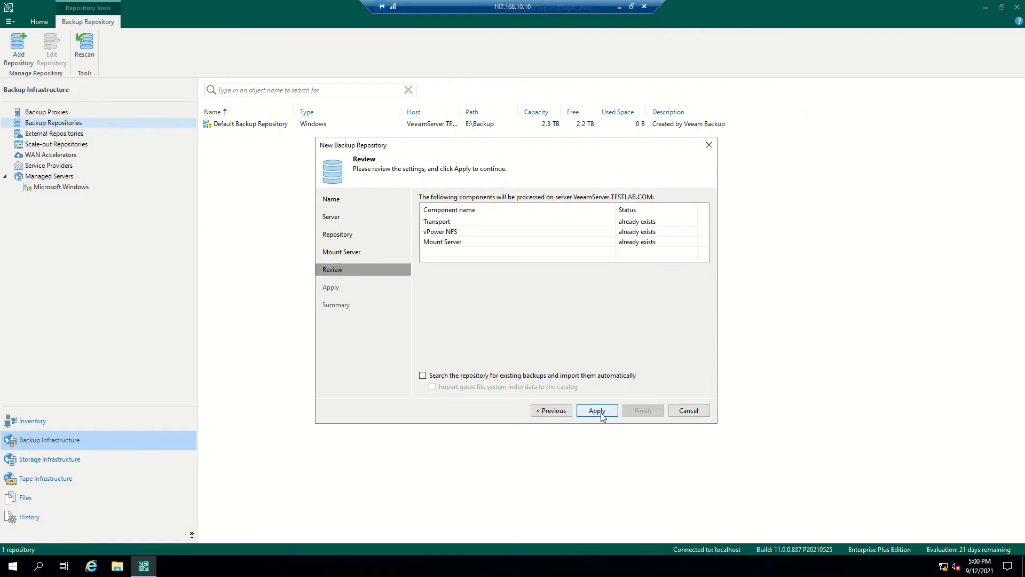
{"action": "left_click", "coordinate": [597, 410]}
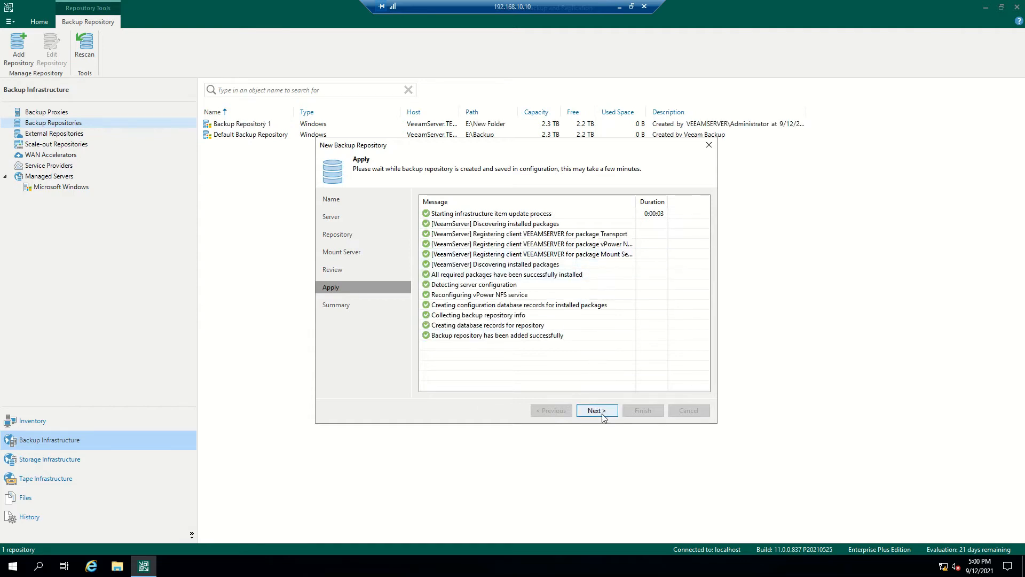
{"action": "left_click", "coordinate": [601, 413]}
{"action": "left_click", "coordinate": [645, 411]}
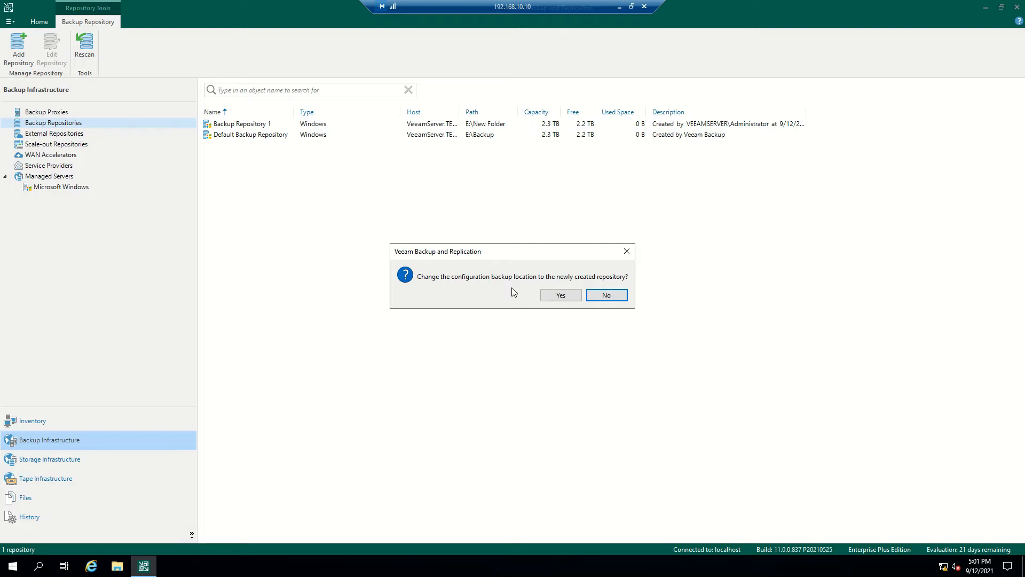
{"action": "left_click", "coordinate": [607, 295]}
- Remove Backup Repository 1 from the backup repositories, leaving only the Default Backup Repository
{"action": "left_click", "coordinate": [253, 138]}
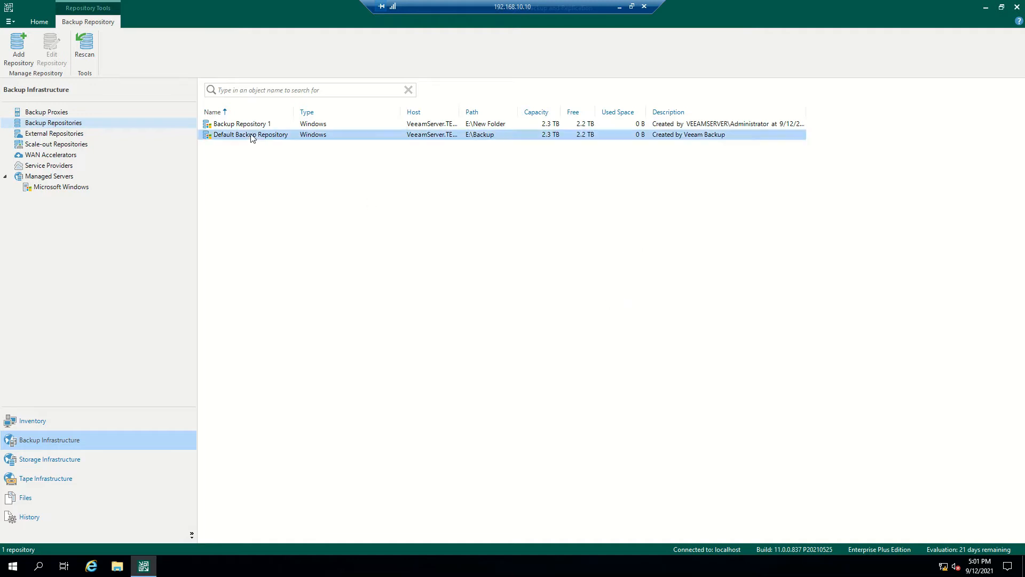
{"action": "right_click", "coordinate": [246, 127]}
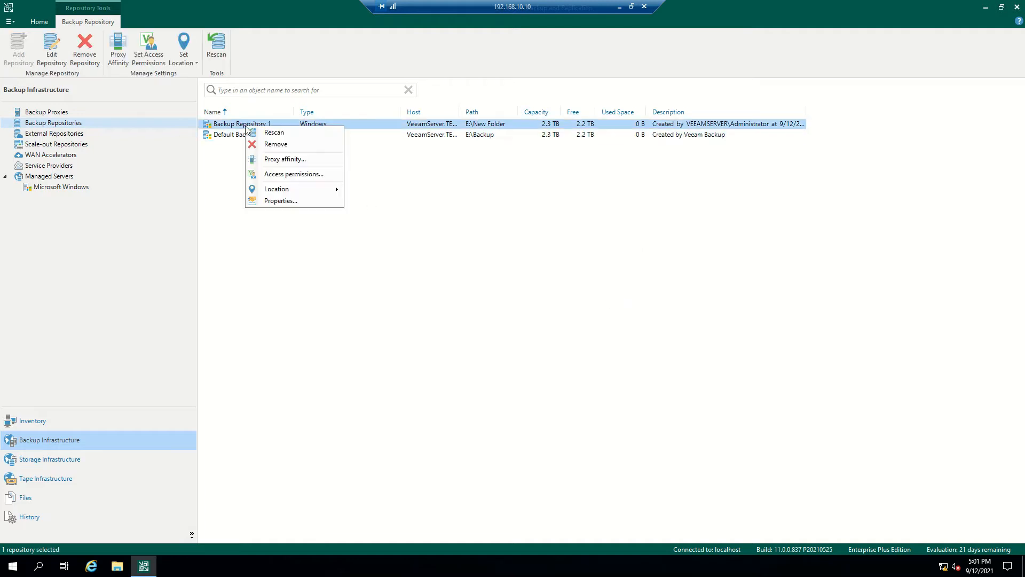
{"action": "left_click", "coordinate": [277, 145]}
{"action": "left_click", "coordinate": [516, 295]}
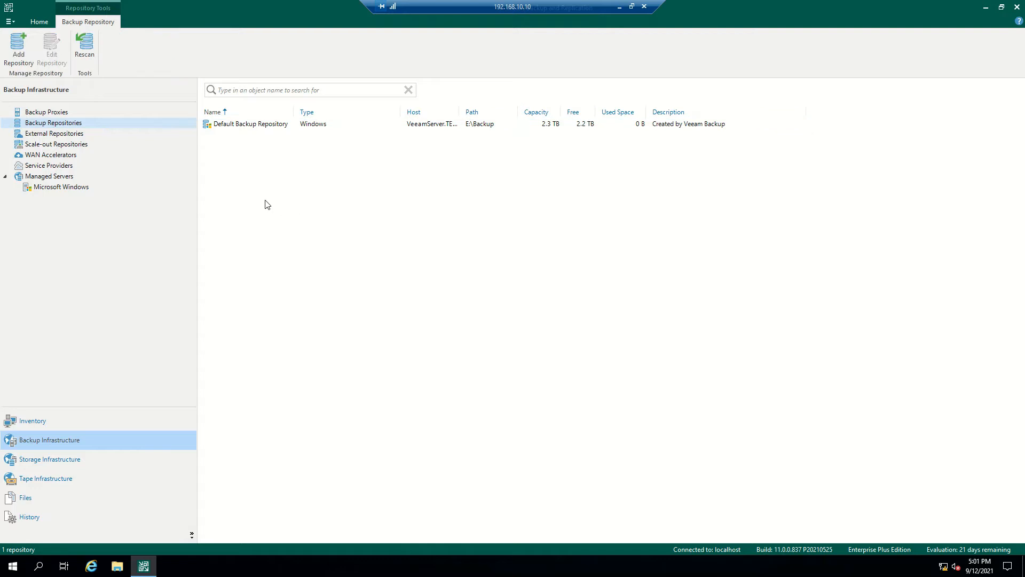
- Show the backup proxies and start adding a backup proxy of the general type for NAS and file shares
{"action": "left_click", "coordinate": [47, 113]}
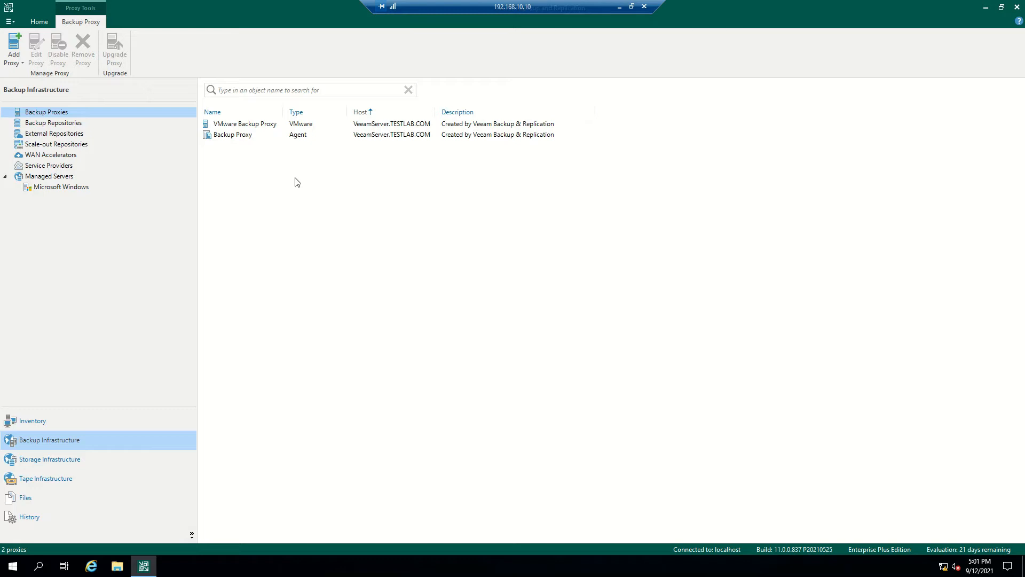
{"action": "left_click", "coordinate": [257, 126]}
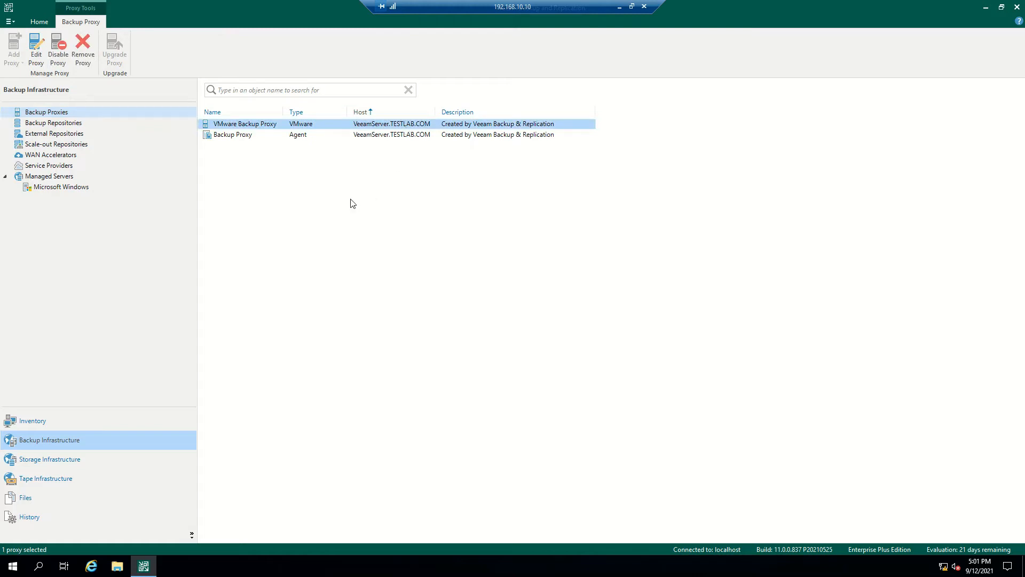
{"action": "right_click", "coordinate": [297, 188]}
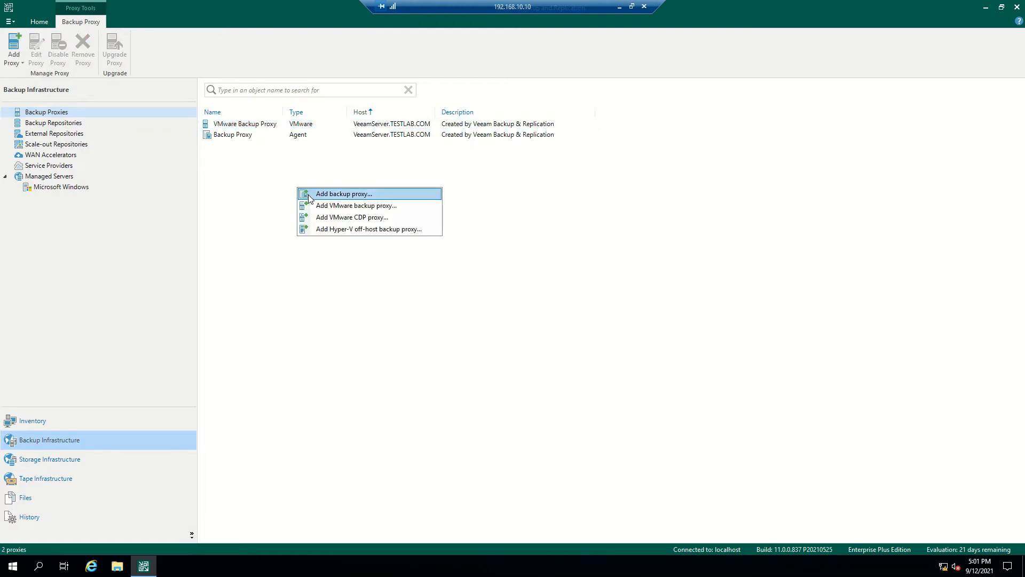
{"action": "left_click", "coordinate": [341, 194]}
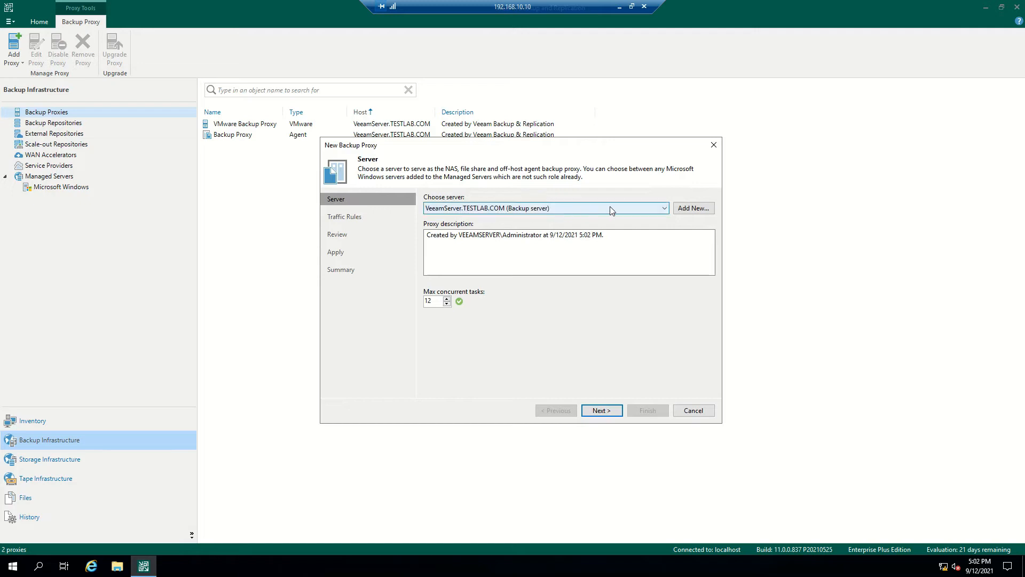
- Look at the server choices and the new Windows server form, and try to use VeeamServer.TESTLAB.COM as the backup proxy
{"action": "left_click", "coordinate": [665, 208]}
{"action": "left_click", "coordinate": [665, 208]}
{"action": "left_click", "coordinate": [692, 208]}
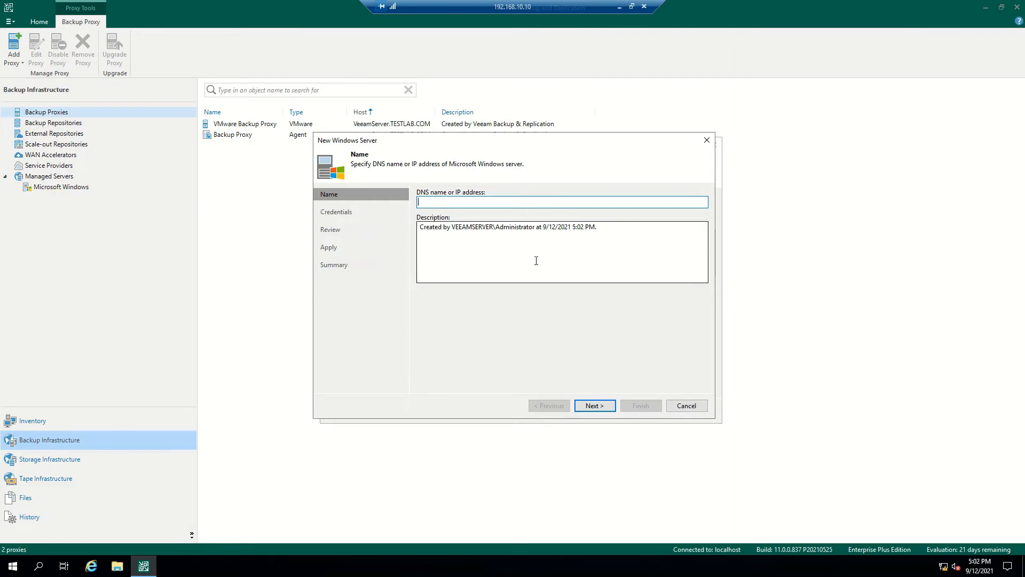
{"action": "left_click", "coordinate": [685, 408]}
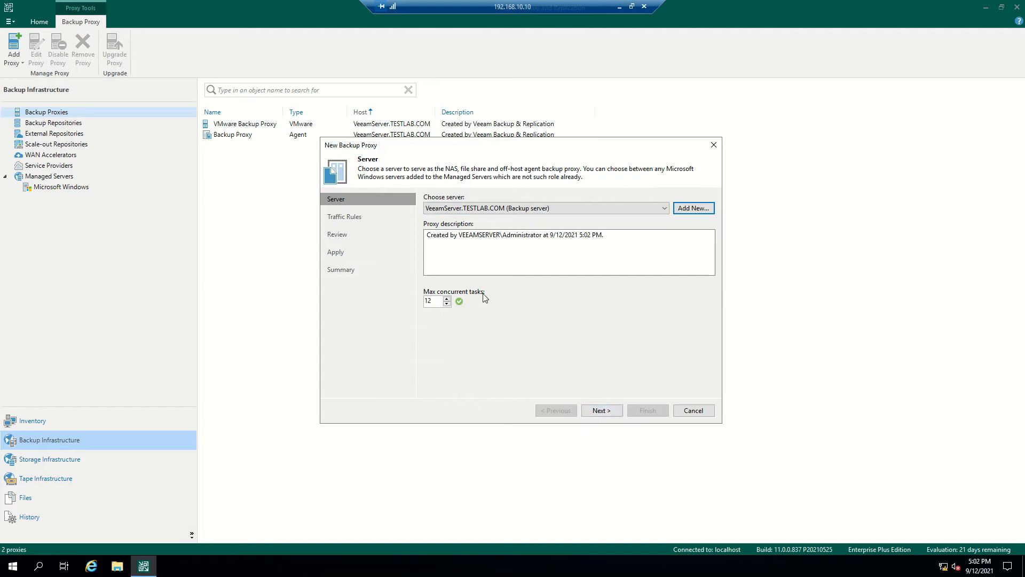
{"action": "left_click", "coordinate": [612, 412]}
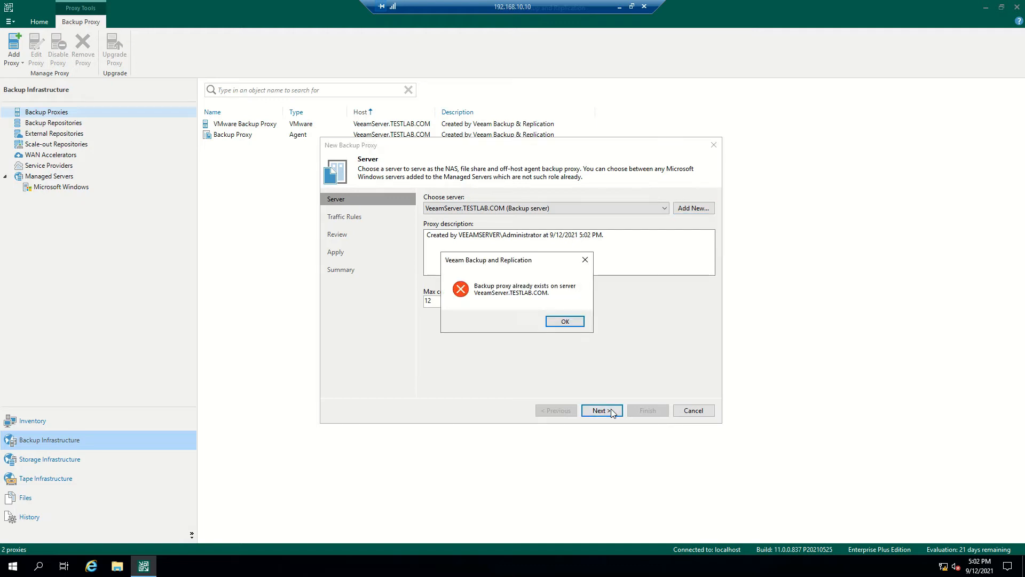
{"action": "left_click", "coordinate": [574, 321]}
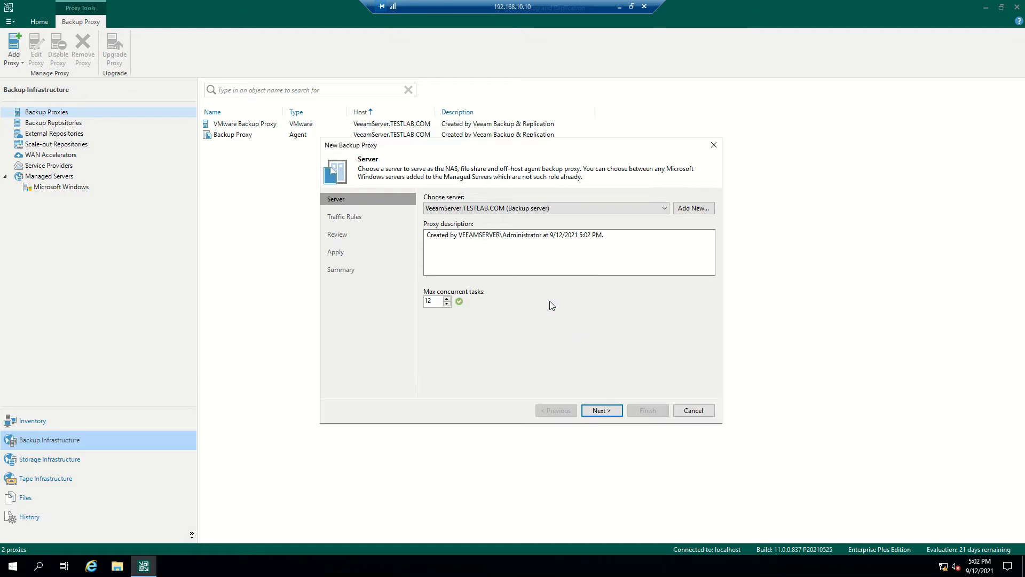
- Abandon the new backup proxy and review the transport mode and connected datastores options in the VMware Backup Proxy's properties
{"action": "left_click", "coordinate": [700, 411]}
{"action": "left_click", "coordinate": [270, 127]}
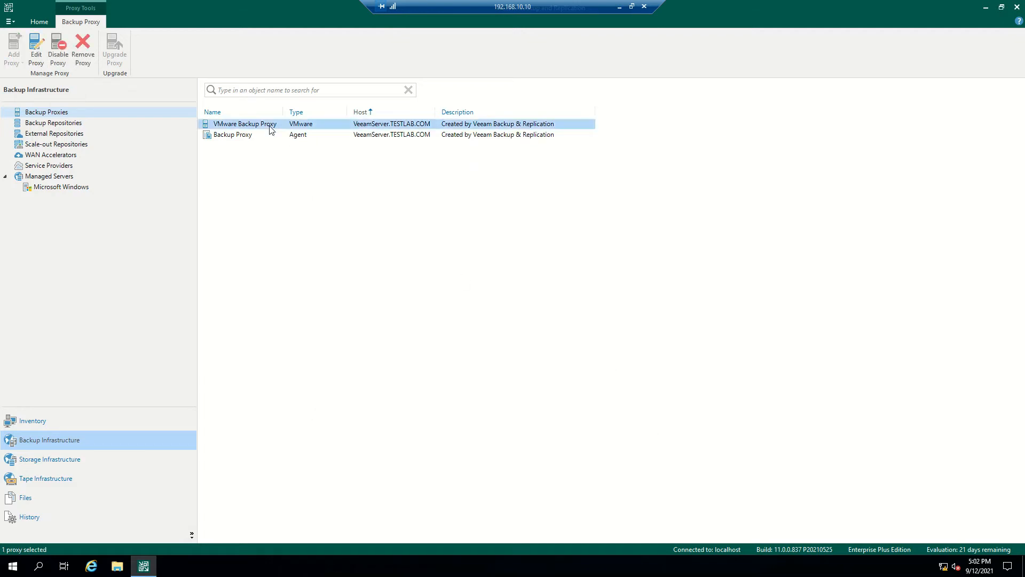
{"action": "right_click", "coordinate": [271, 129]}
{"action": "left_click", "coordinate": [308, 174]}
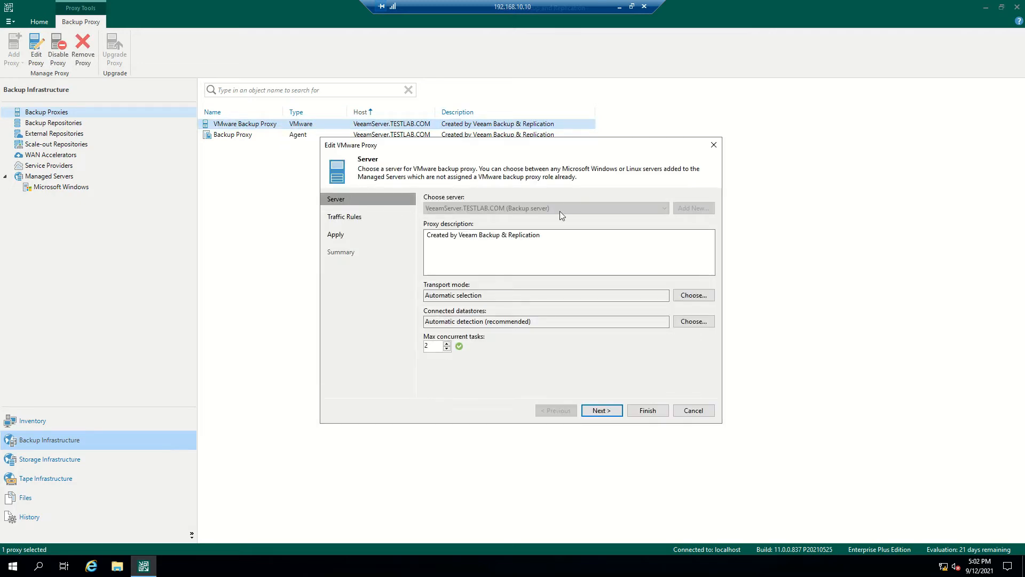
{"action": "left_click", "coordinate": [694, 297]}
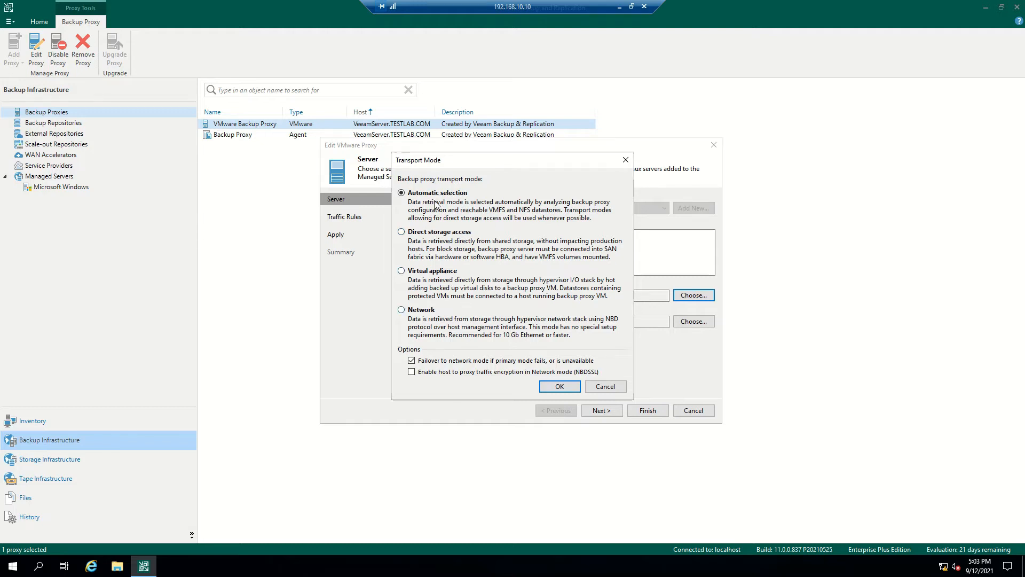
{"action": "left_click", "coordinate": [607, 388]}
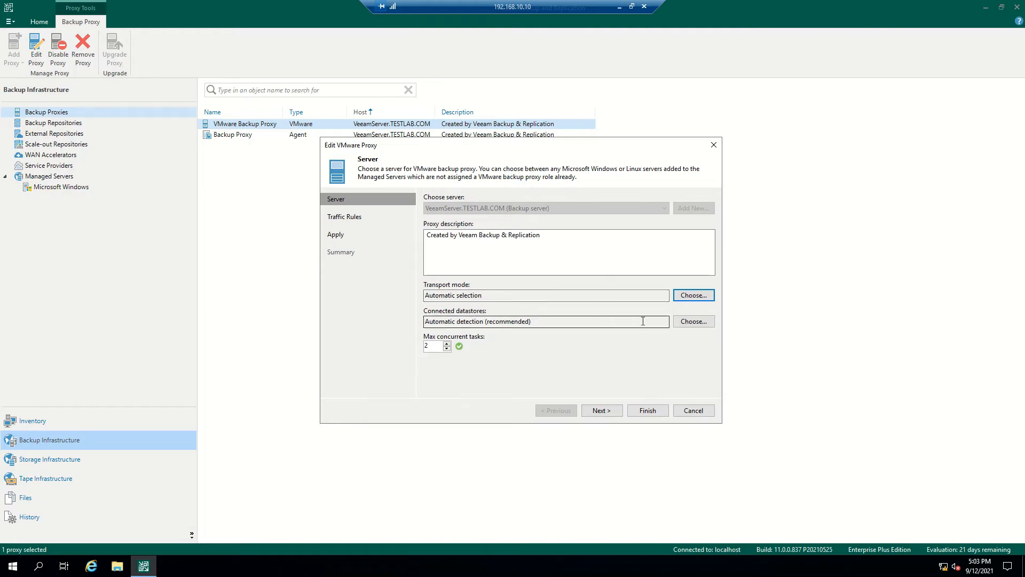
{"action": "left_click", "coordinate": [687, 323]}
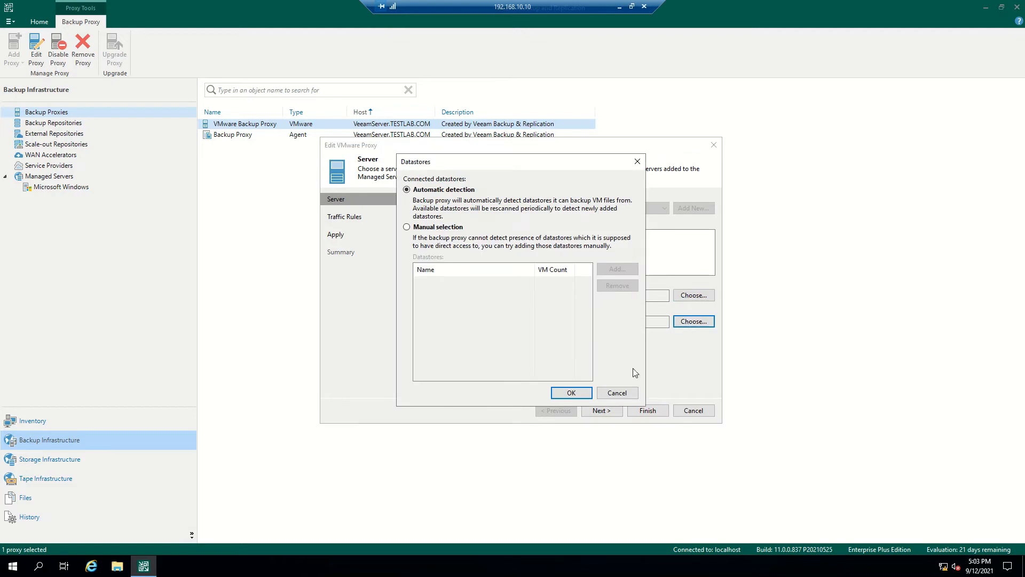
{"action": "left_click", "coordinate": [619, 394]}
- Accept the VMware Backup Proxy's traffic rules, apply its existing settings and finish editing it
{"action": "left_click", "coordinate": [602, 410]}
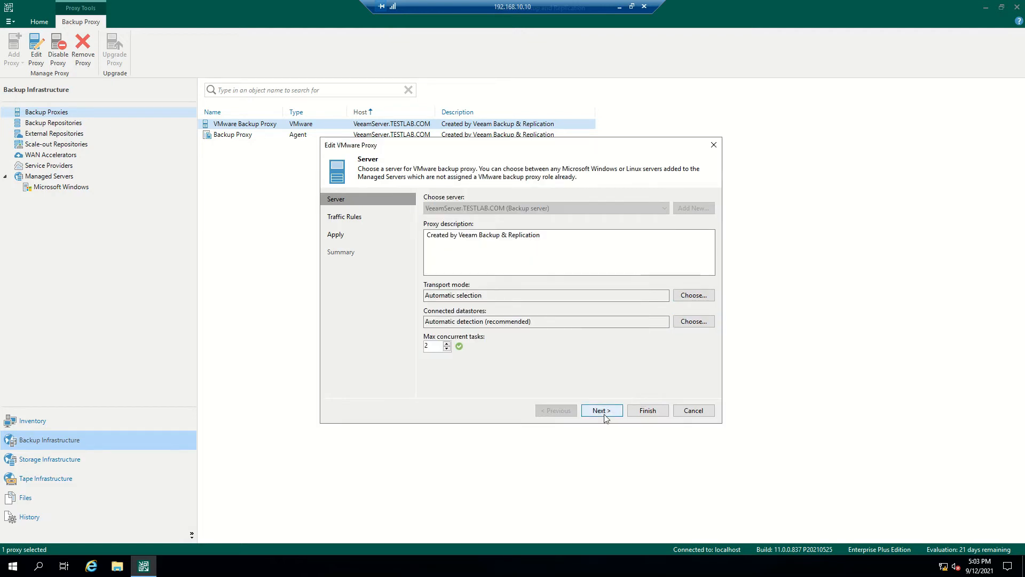
{"action": "left_click", "coordinate": [601, 410]}
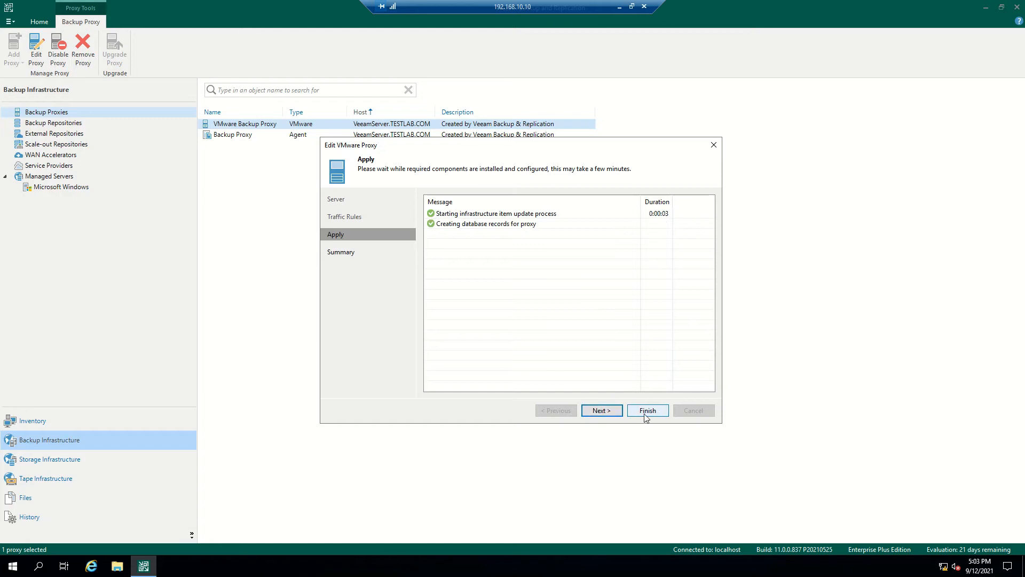
{"action": "left_click", "coordinate": [647, 410]}
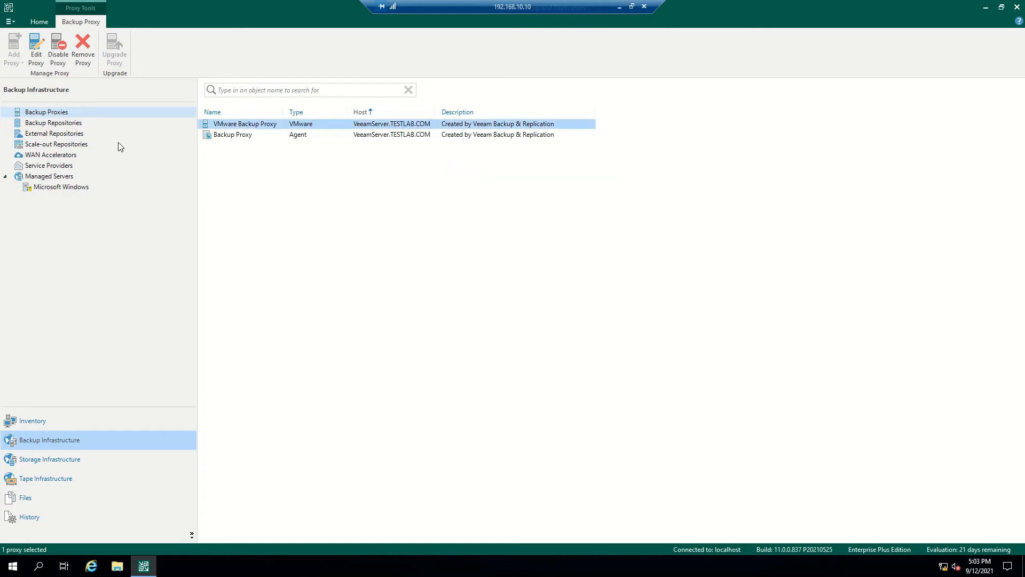
- Add the Home view to the navigation pane, open it and look at the backup job types available for the jobs list
{"action": "left_click", "coordinate": [69, 422]}
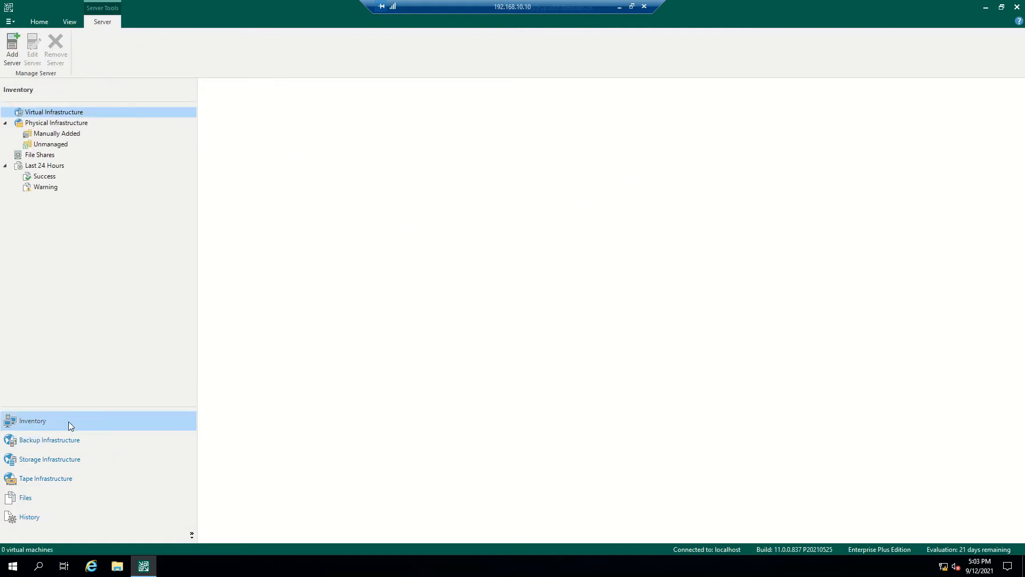
{"action": "left_click", "coordinate": [191, 534]}
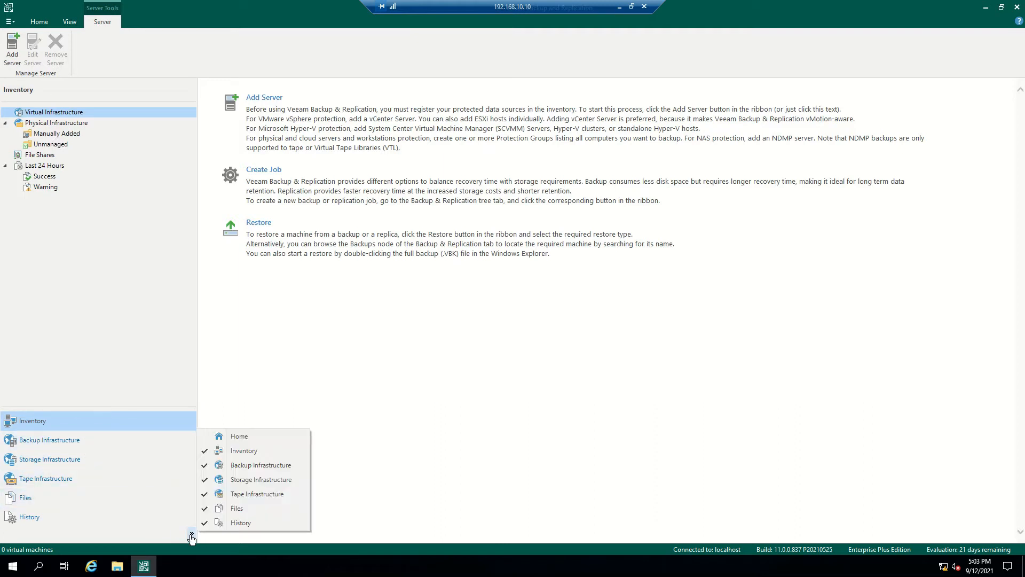
{"action": "left_click", "coordinate": [240, 436]}
{"action": "left_click", "coordinate": [68, 425]}
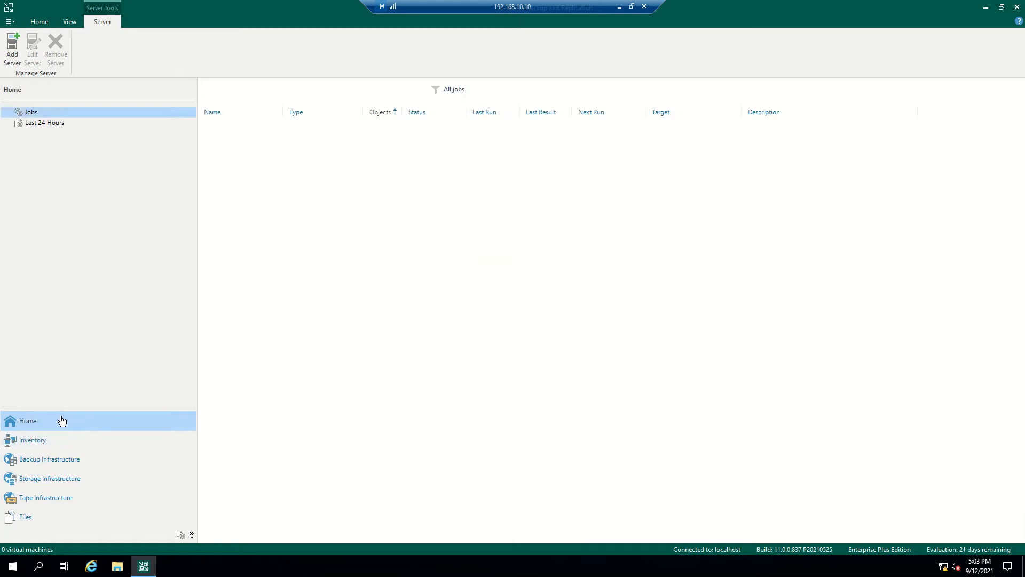
{"action": "right_click", "coordinate": [318, 145]}
{"action": "mouse_move", "coordinate": [354, 151]}
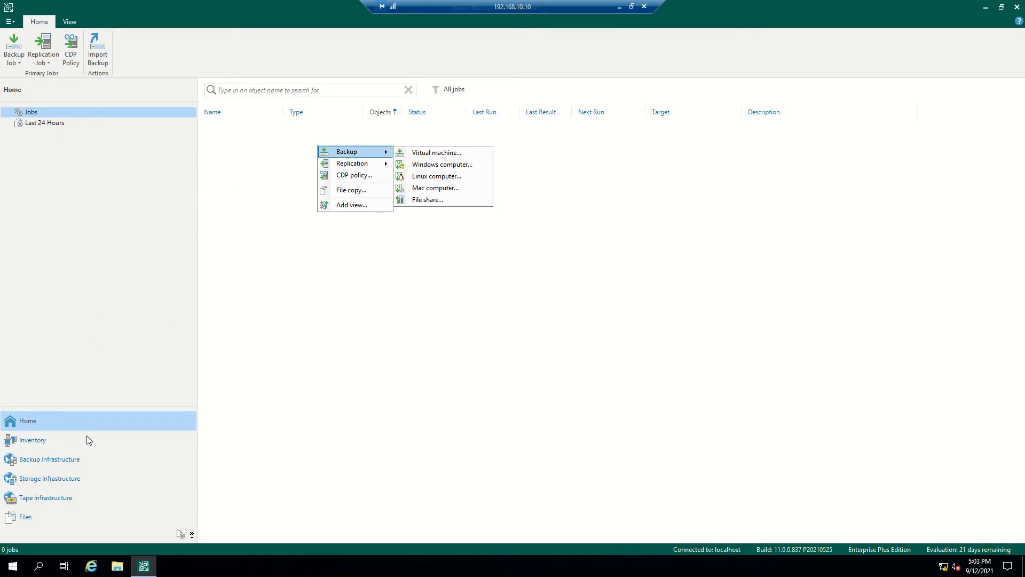
- Revisit the backup proxies and backup repositories, and return to the inventory
{"action": "left_click", "coordinate": [60, 463]}
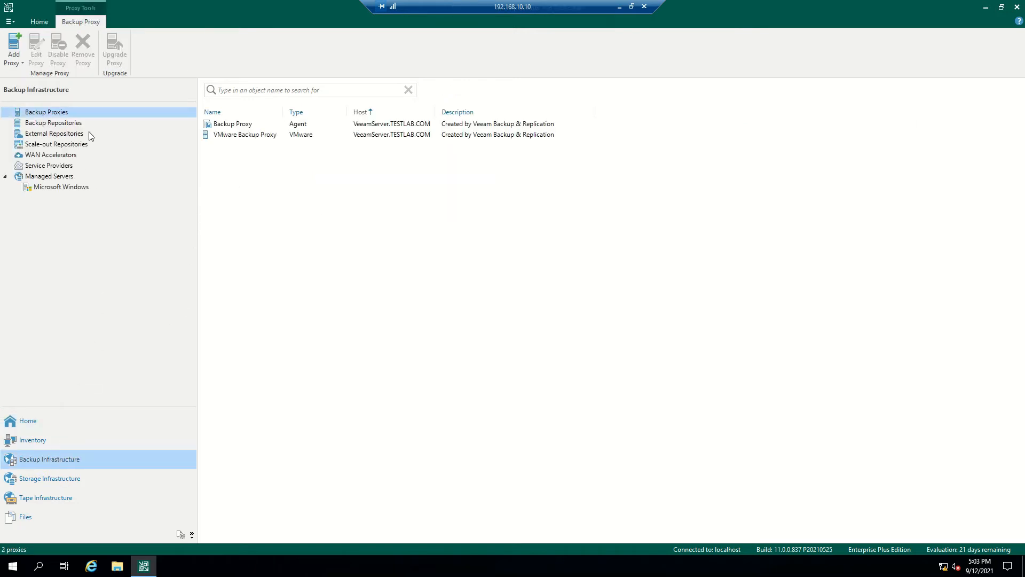
{"action": "left_click", "coordinate": [71, 126]}
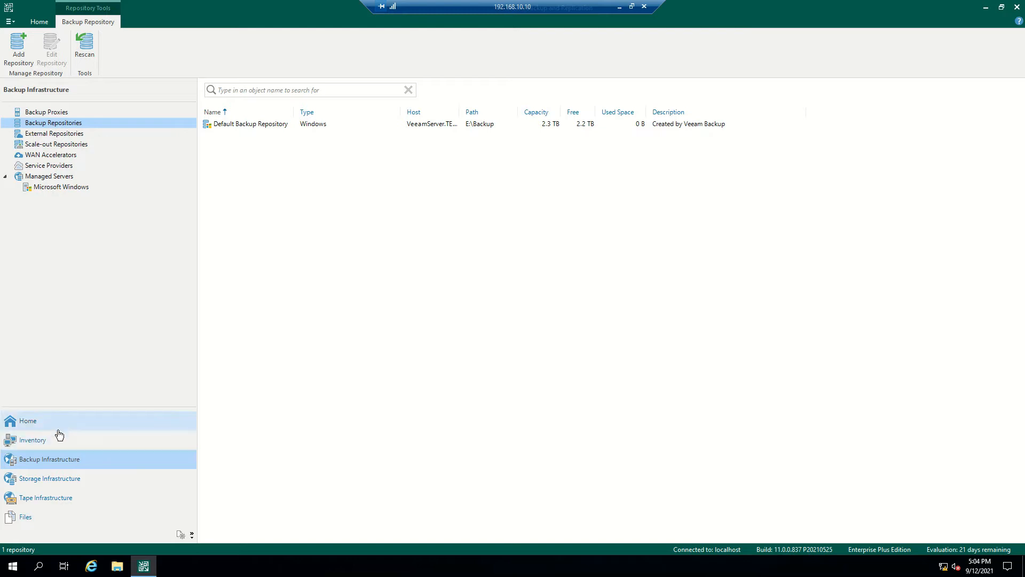
{"action": "left_click", "coordinate": [52, 446]}
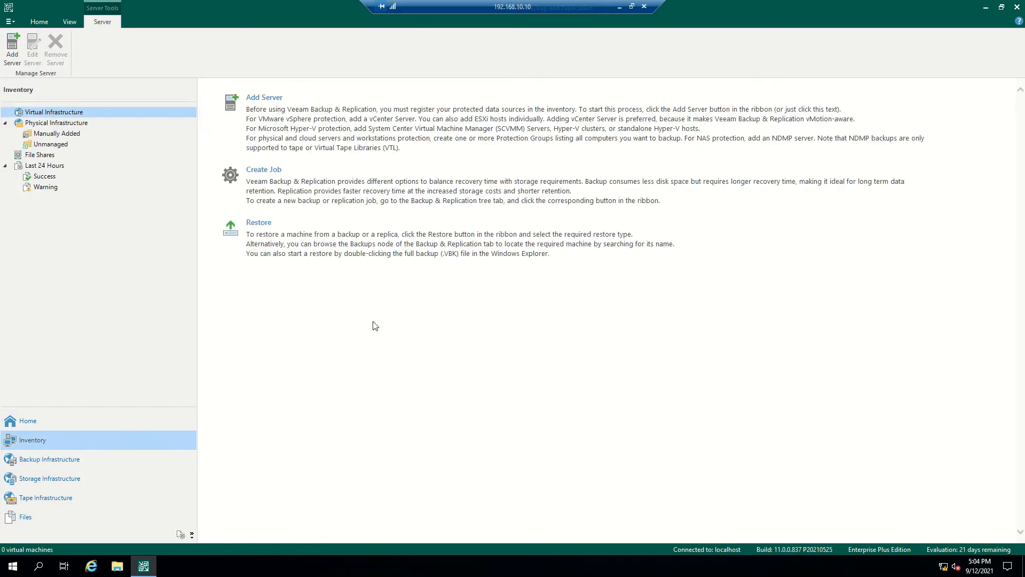
- View the TESTLAB.COM server layout in the Capture image on the desktop, close it and return to the maximized Veeam console
{"action": "left_click", "coordinate": [985, 7]}
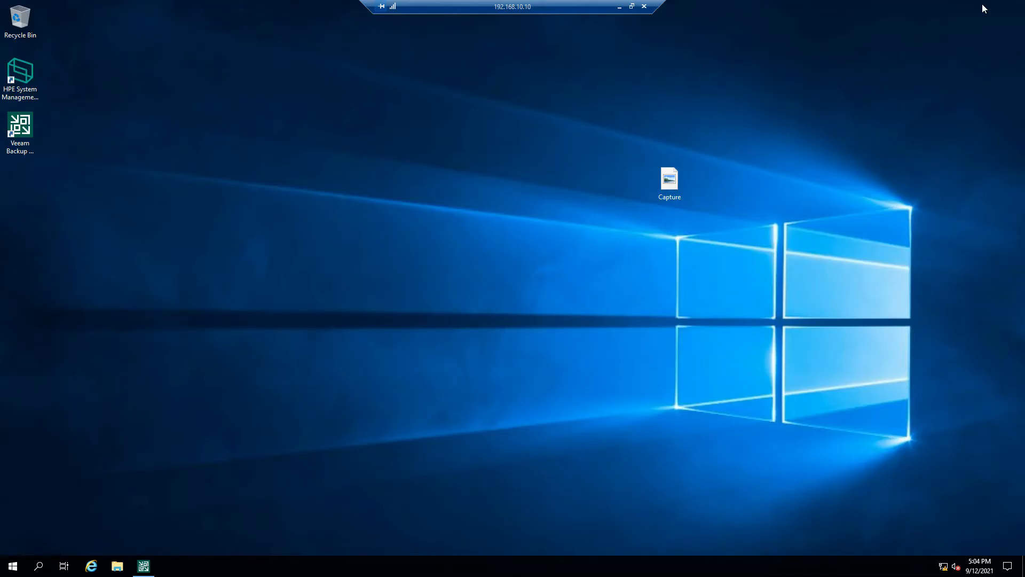
{"action": "double_click", "coordinate": [677, 187]}
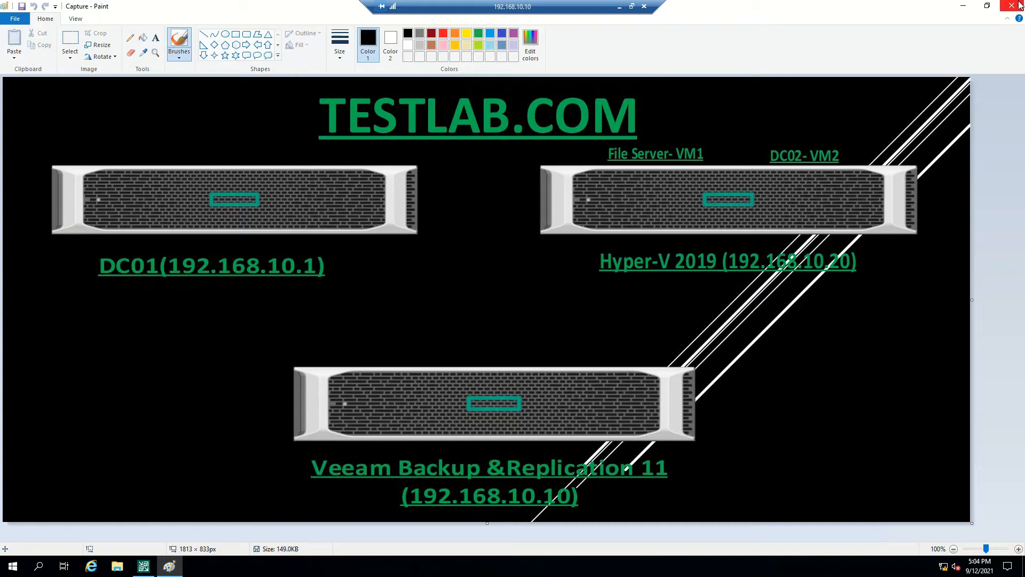
{"action": "left_click", "coordinate": [1011, 6]}
{"action": "left_click", "coordinate": [142, 565]}
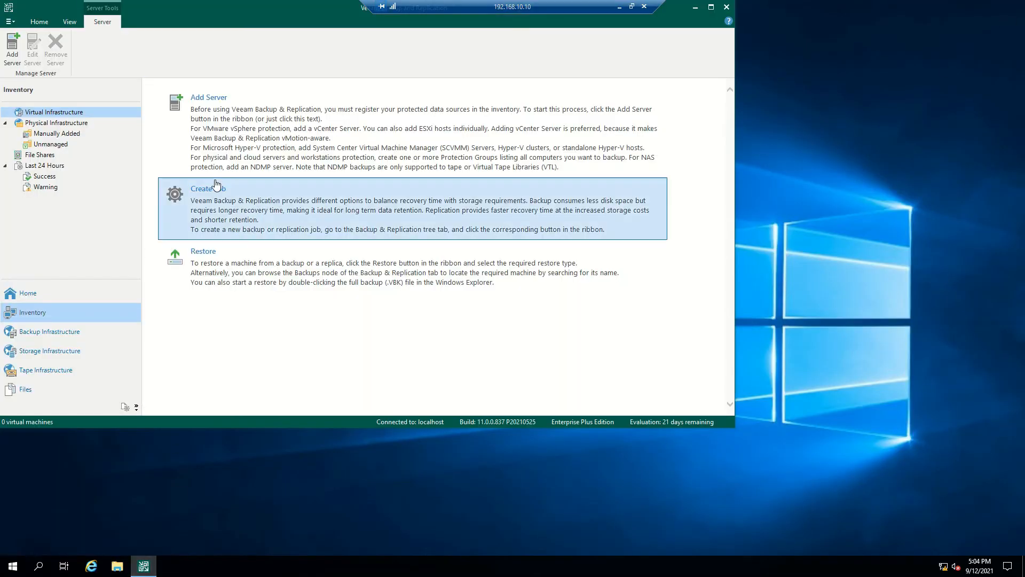
{"action": "left_click", "coordinate": [710, 7]}
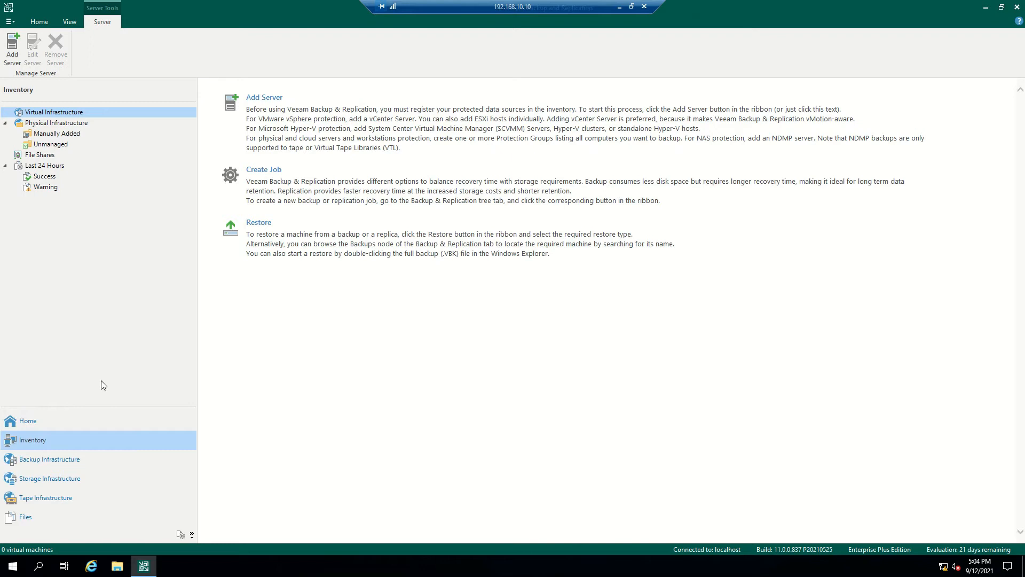
- Look over the backup repositories, and the physical and virtual infrastructure in the inventory
{"action": "left_click", "coordinate": [60, 462]}
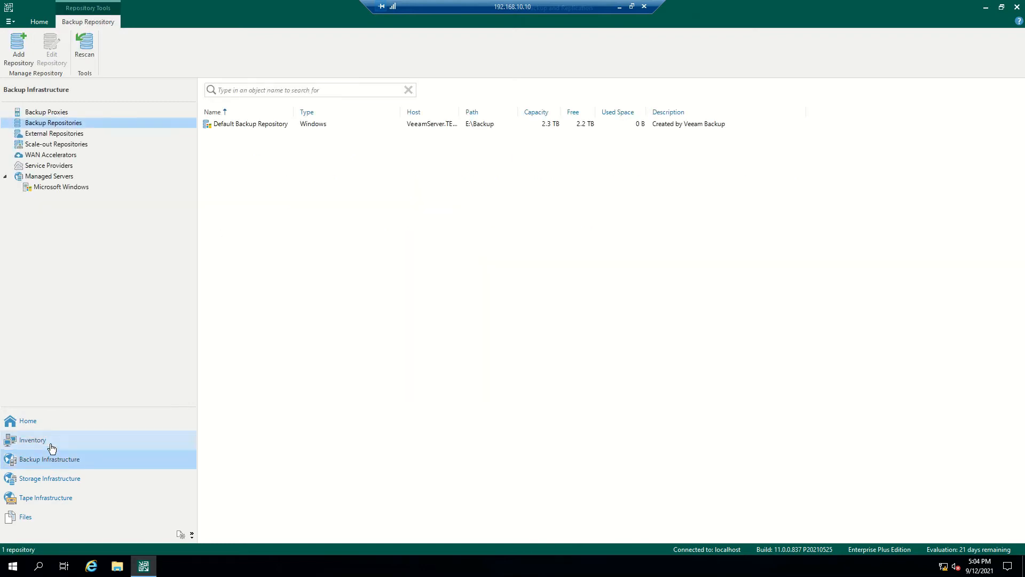
{"action": "left_click", "coordinate": [50, 443]}
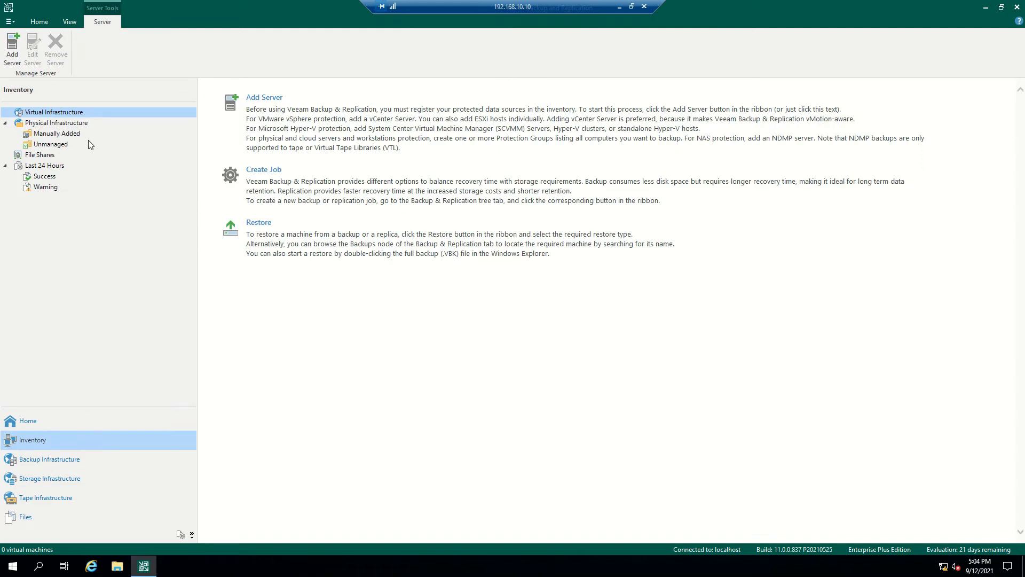
{"action": "left_click", "coordinate": [79, 124]}
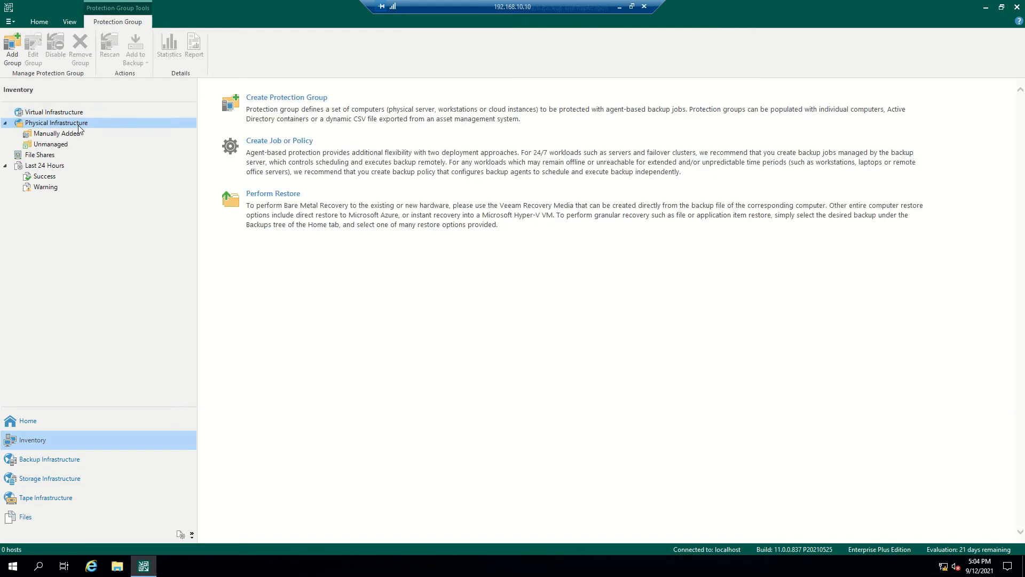
{"action": "left_click", "coordinate": [70, 114]}
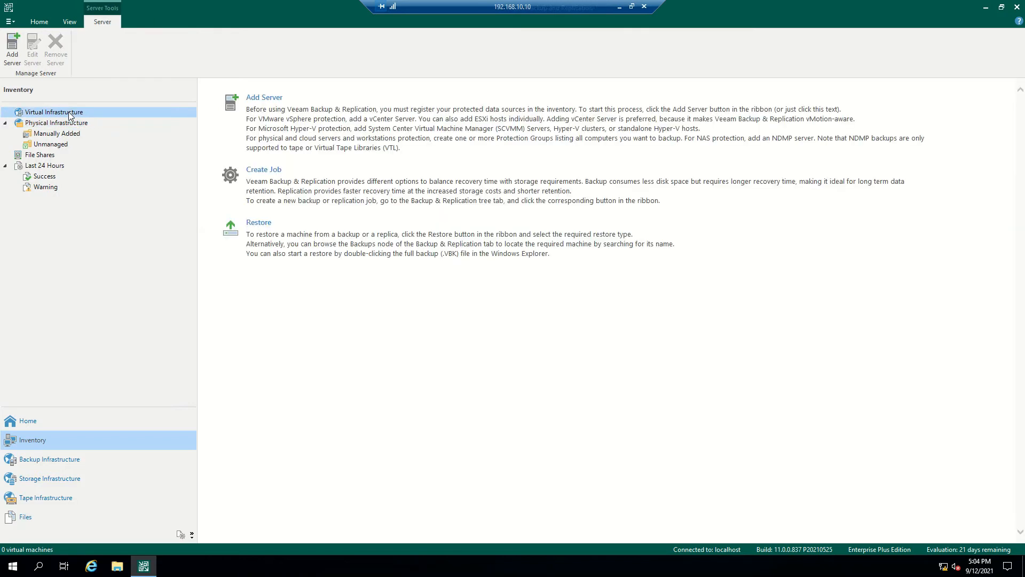
{"action": "left_click", "coordinate": [388, 124]}
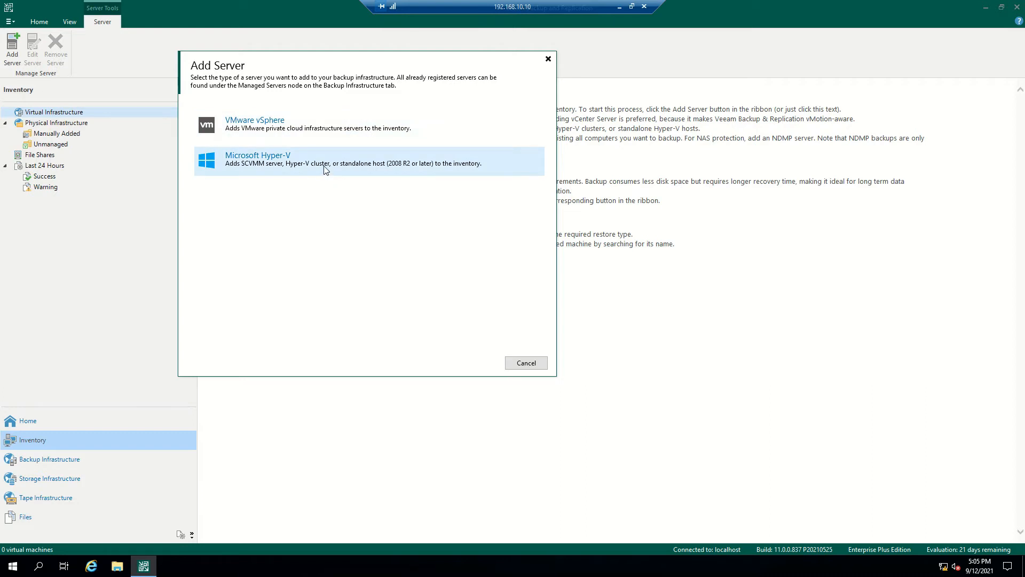
{"action": "left_click", "coordinate": [303, 170]}
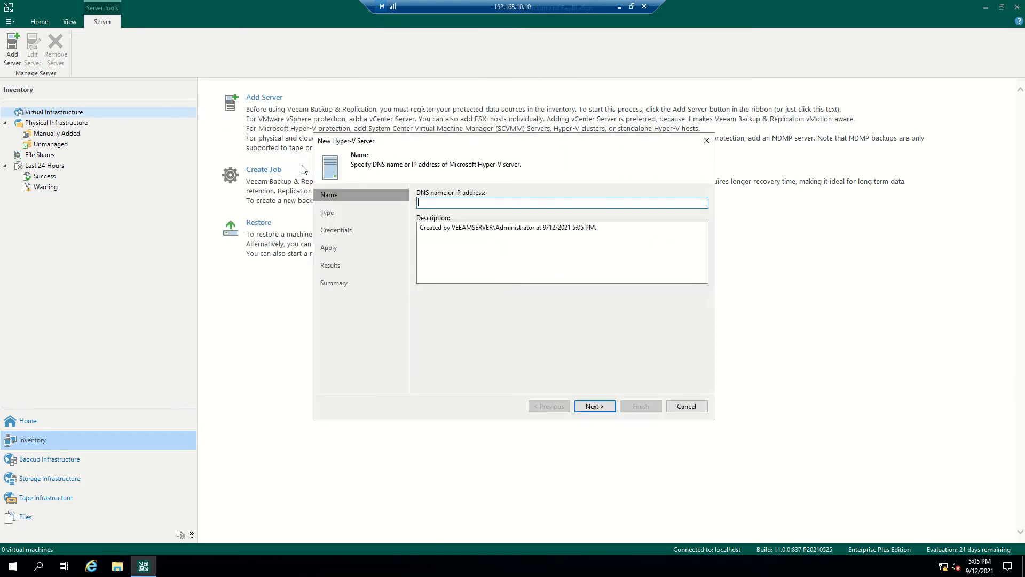
{"action": "left_click", "coordinate": [677, 409]}
- Start adding a Microsoft Hyper-V server to the virtual infrastructure and check the Capture image for the Hyper-V host's IP address
{"action": "left_click", "coordinate": [336, 112]}
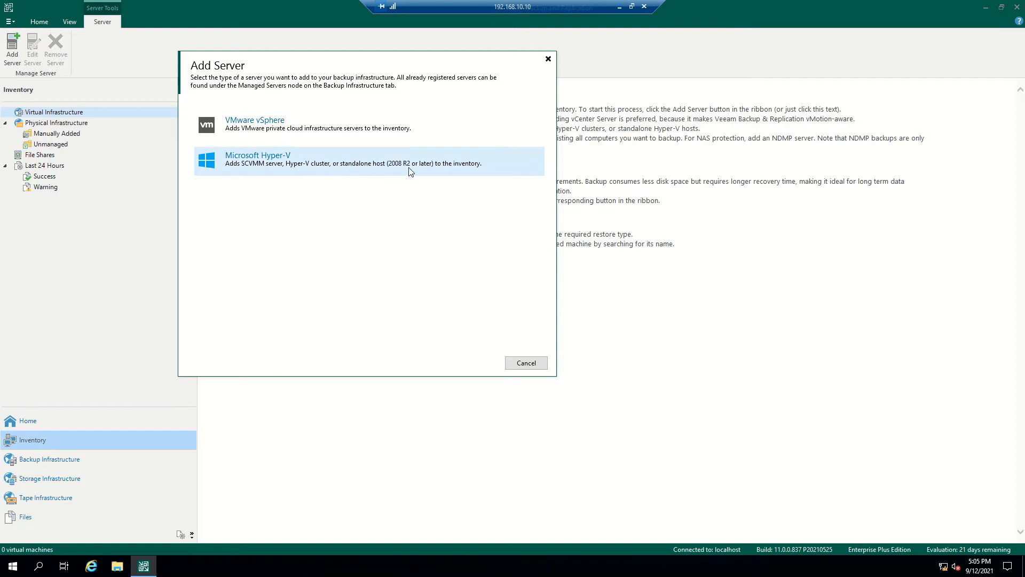
{"action": "left_click", "coordinate": [316, 165]}
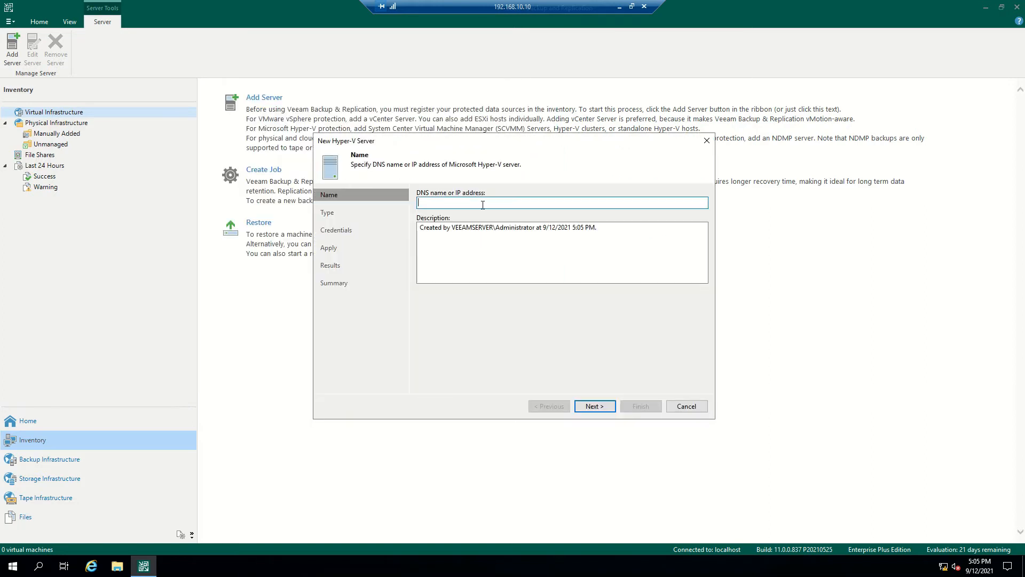
{"action": "left_click", "coordinate": [619, 6]}
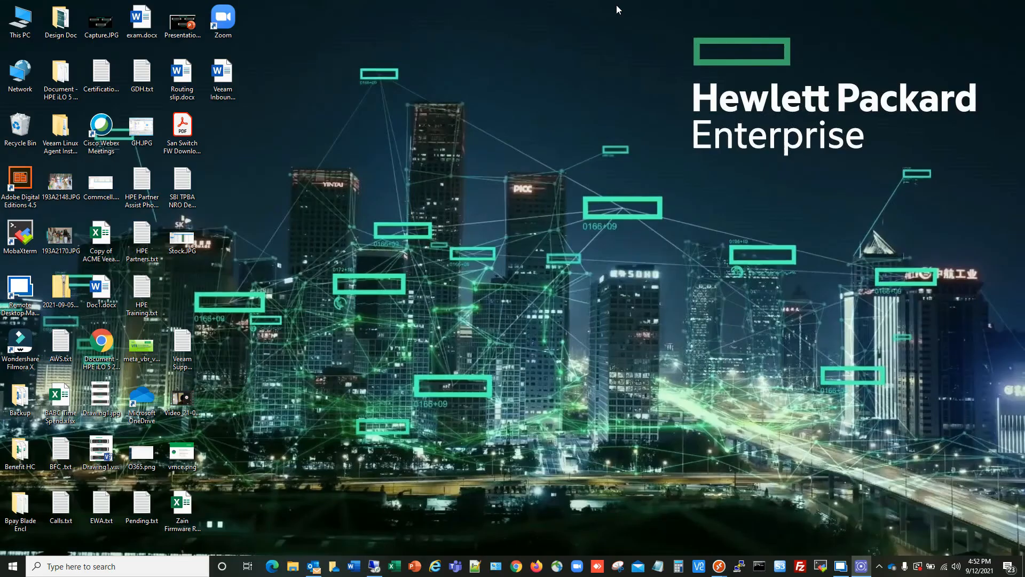
{"action": "left_click", "coordinate": [374, 566]}
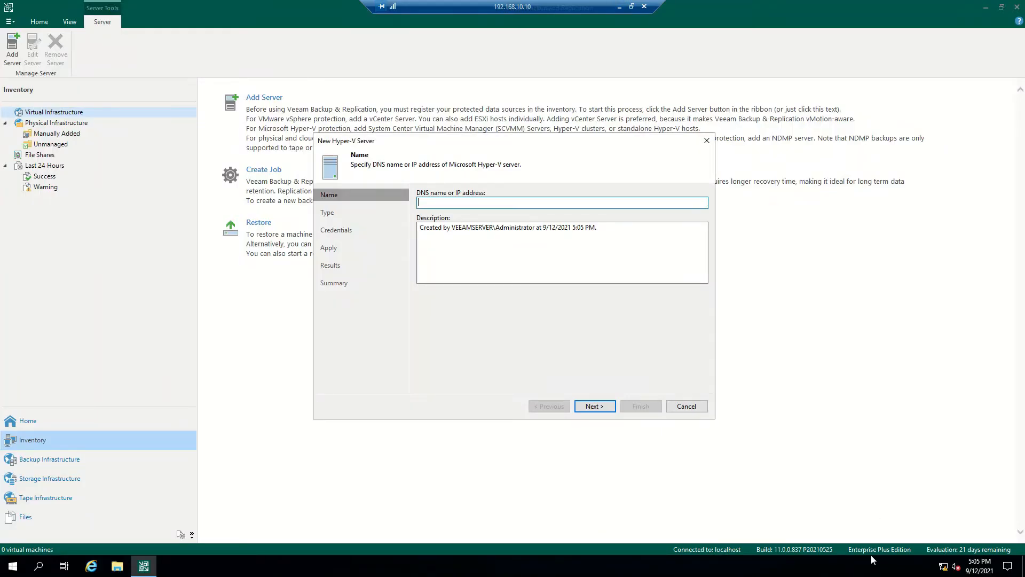
{"action": "left_click", "coordinate": [1024, 571]}
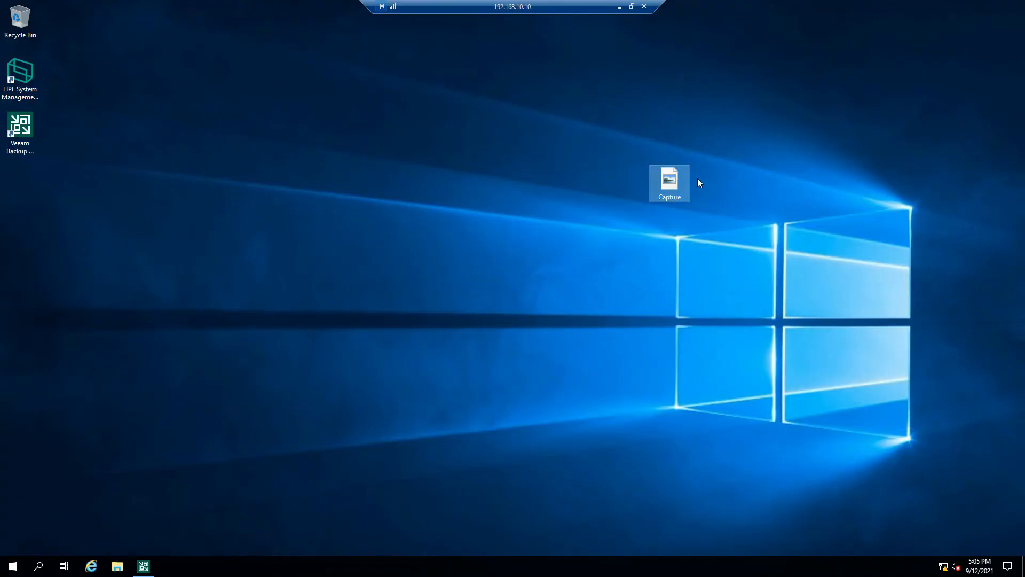
{"action": "double_click", "coordinate": [681, 180]}
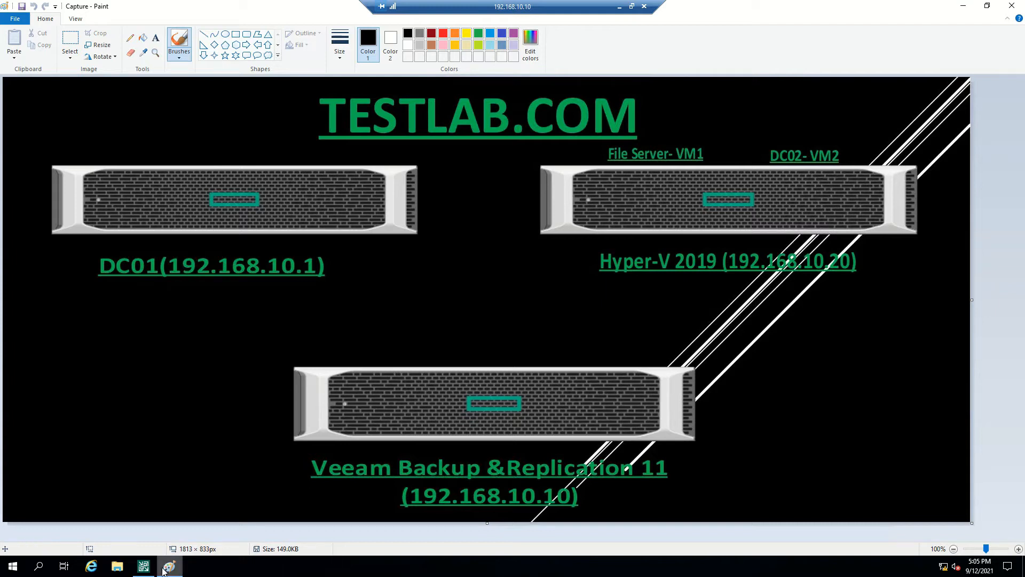
{"action": "left_click", "coordinate": [169, 566]}
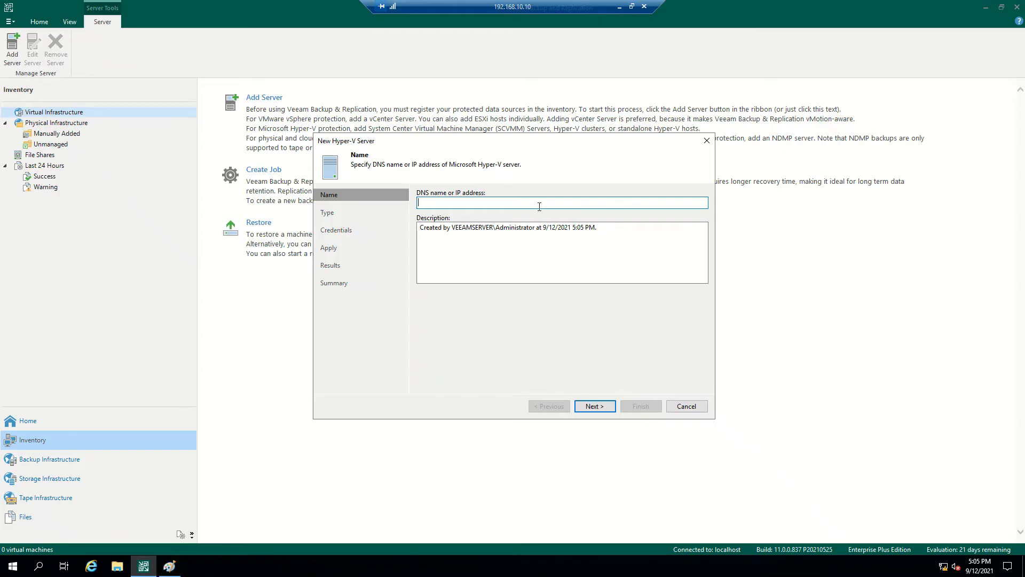
- Set the new Hyper-V server's address to 192.168.10.20 and accept the Microsoft Hyper-V server (standalone) type
{"action": "type", "text": "192.168.10.20"}
{"action": "left_click", "coordinate": [594, 406]}
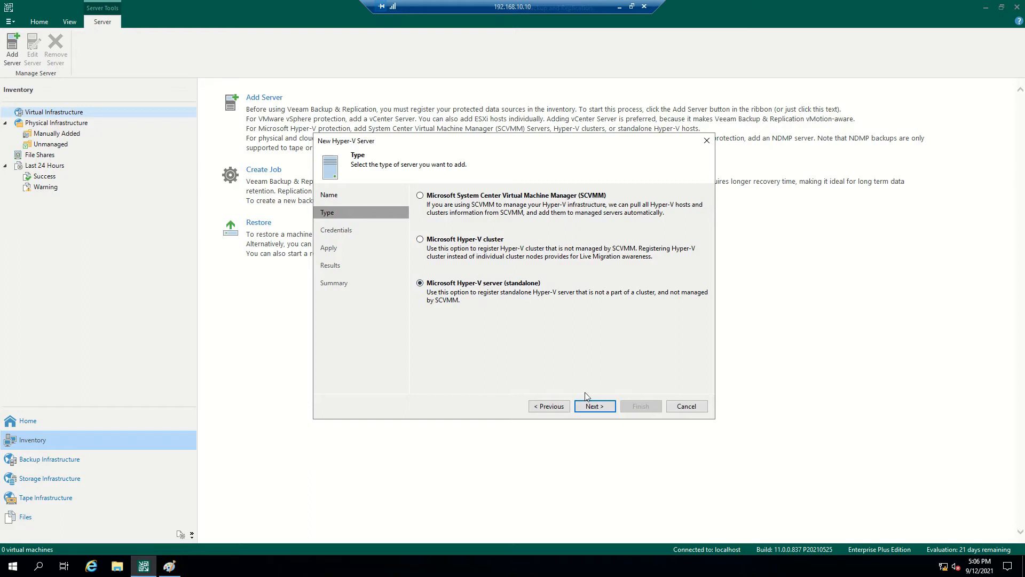
{"action": "left_click", "coordinate": [595, 406]}
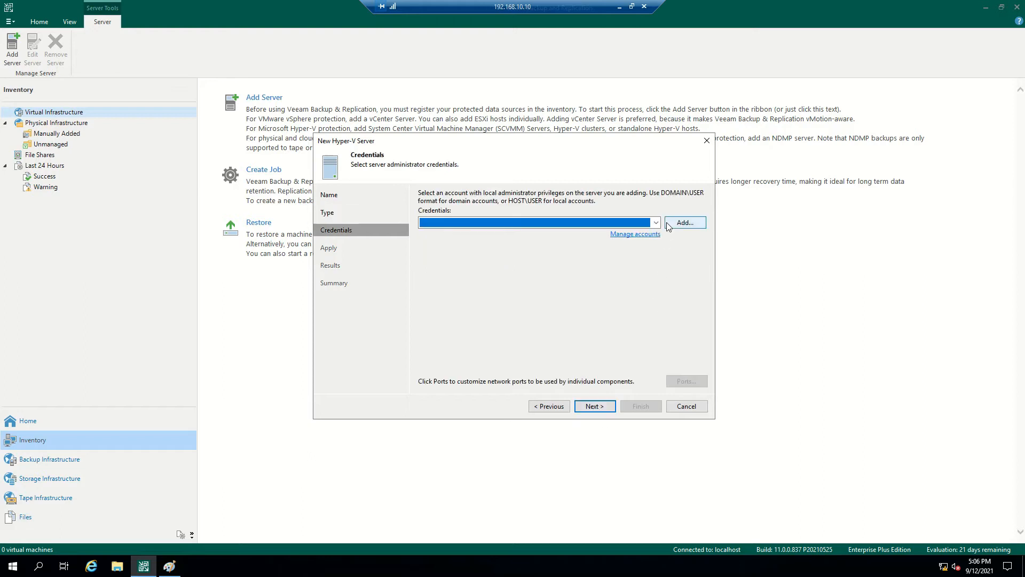
- Create a standard credential for Testlab\Administrator, enter the account password, and use it for the Hyper-V server
{"action": "left_click", "coordinate": [645, 237]}
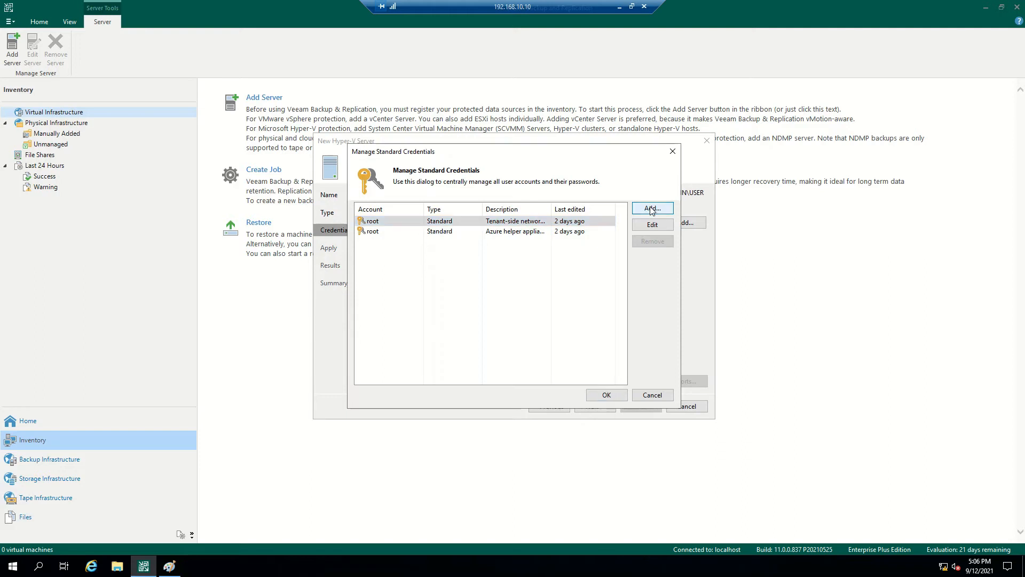
{"action": "left_click", "coordinate": [652, 209]}
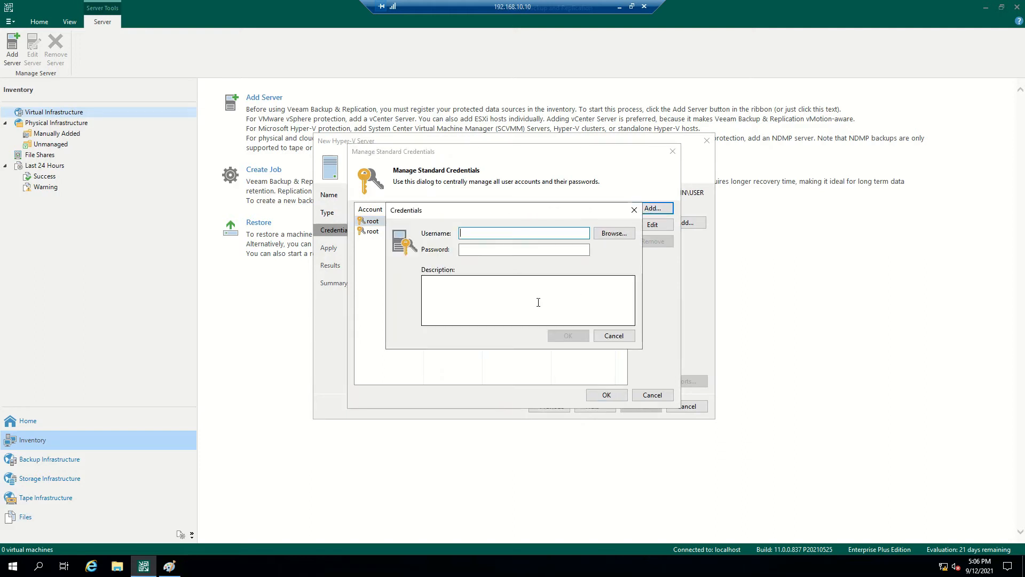
{"action": "type", "text": "Tes"}
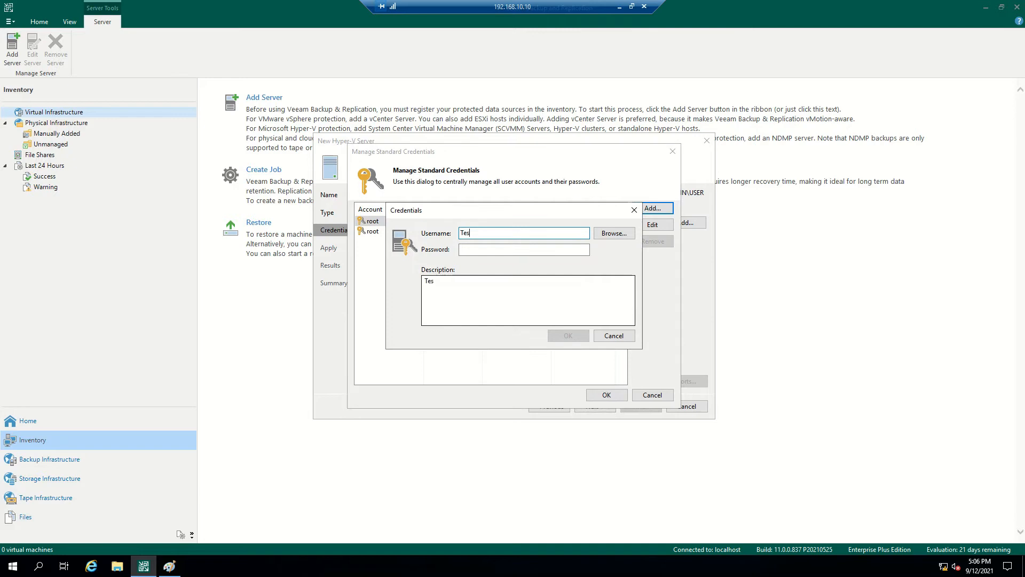
{"action": "type", "text": "tlab\\Administrator"}
{"action": "key", "text": "Tab"}
{"action": "type", "text": "••"}
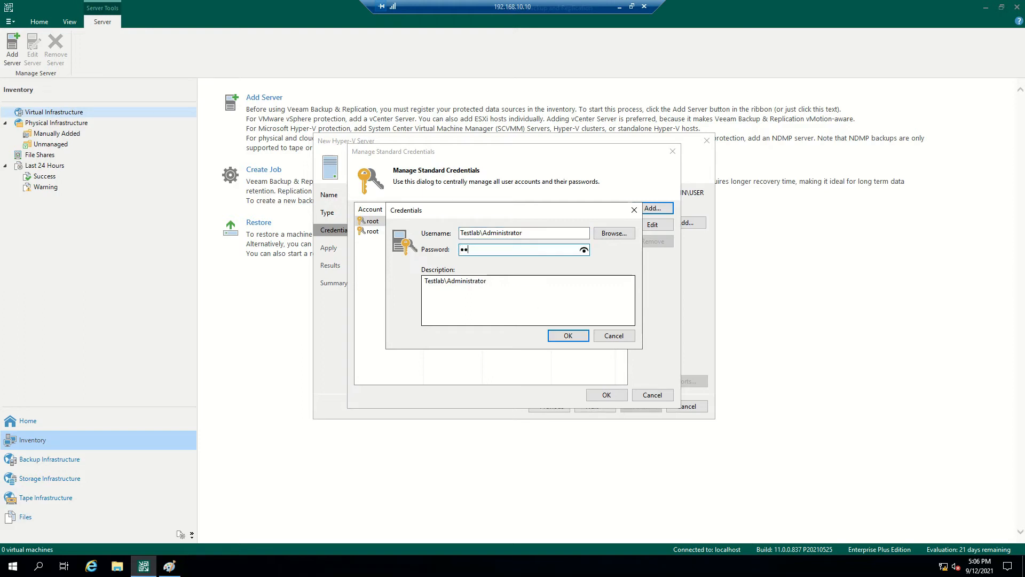
{"action": "type", "text": "••••••"}
{"action": "left_click", "coordinate": [568, 335]}
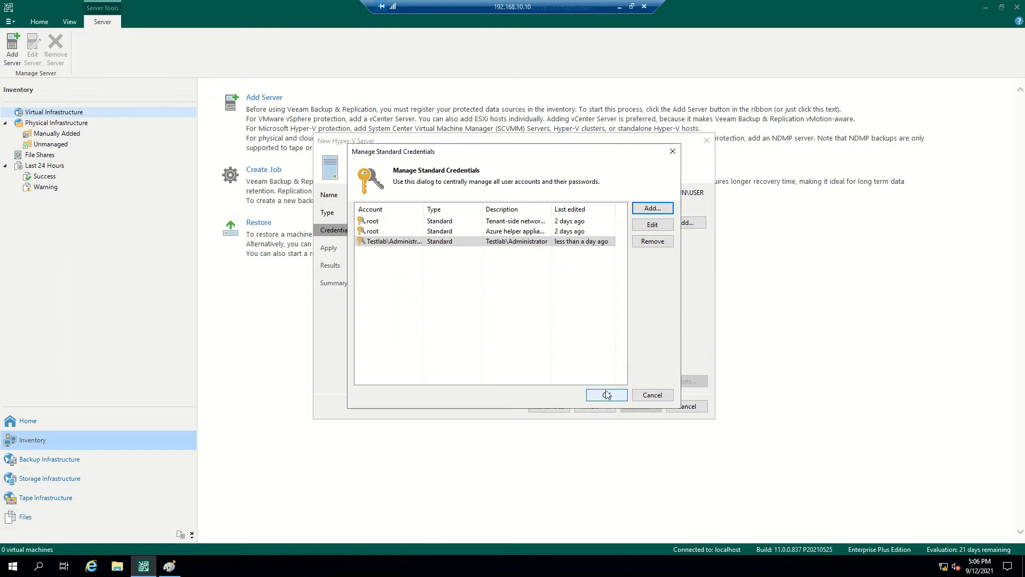
{"action": "left_click", "coordinate": [607, 394]}
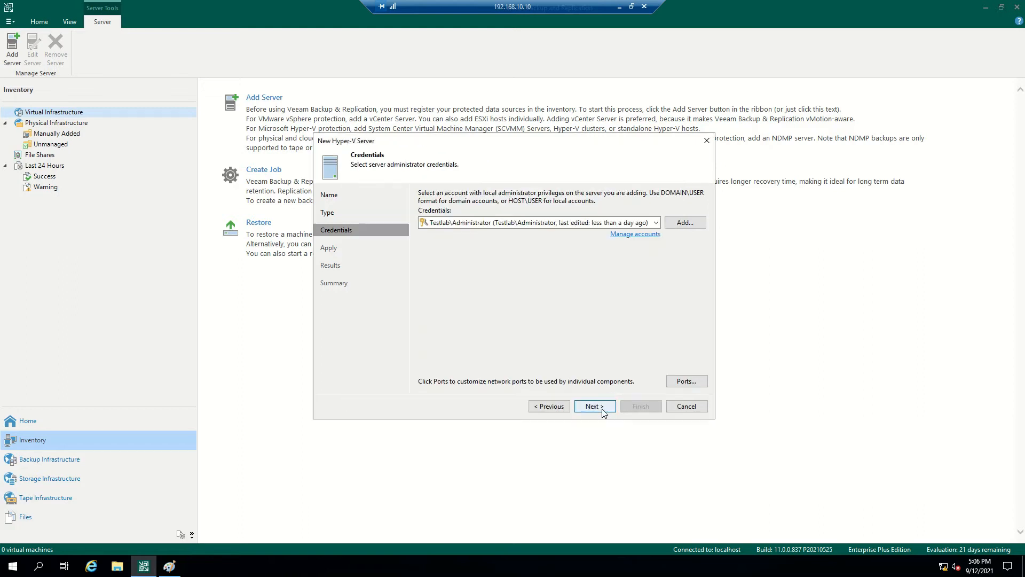
- Install the Transport and Hyper-V Integration components on the host with a task limit of 4, and finish adding the server
{"action": "left_click", "coordinate": [601, 409]}
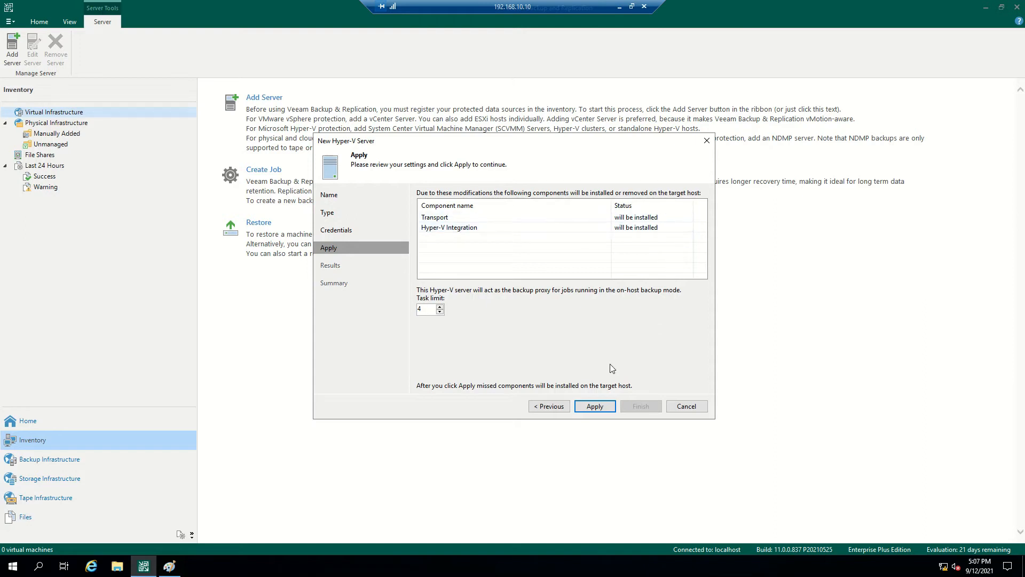
{"action": "left_click", "coordinate": [598, 407]}
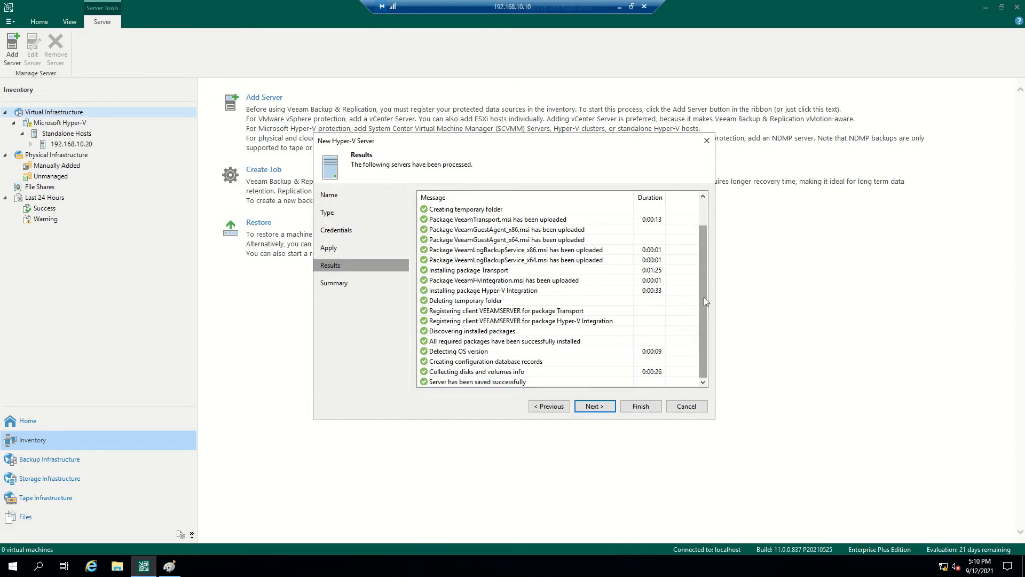
{"action": "left_click", "coordinate": [594, 407]}
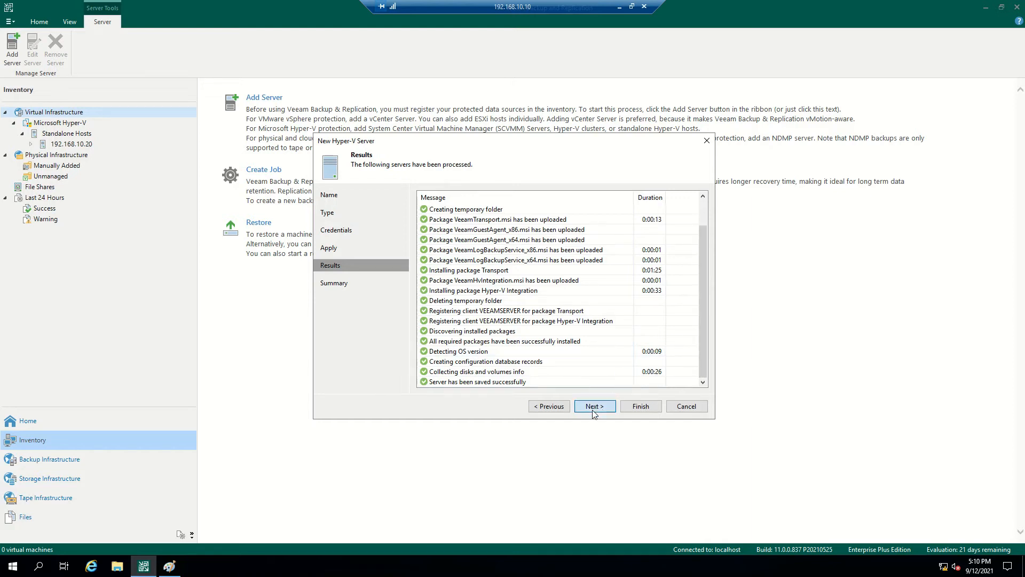
{"action": "left_click", "coordinate": [641, 407]}
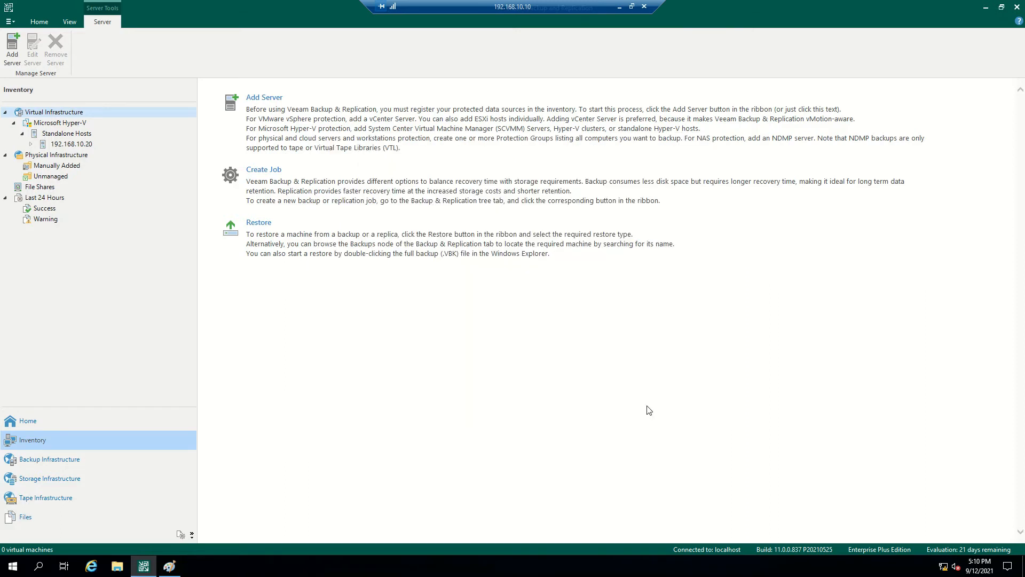
- Examine the virtual machines listed under the standalone Hyper-V host 192.168.10.20 in the inventory
{"action": "left_click", "coordinate": [57, 125]}
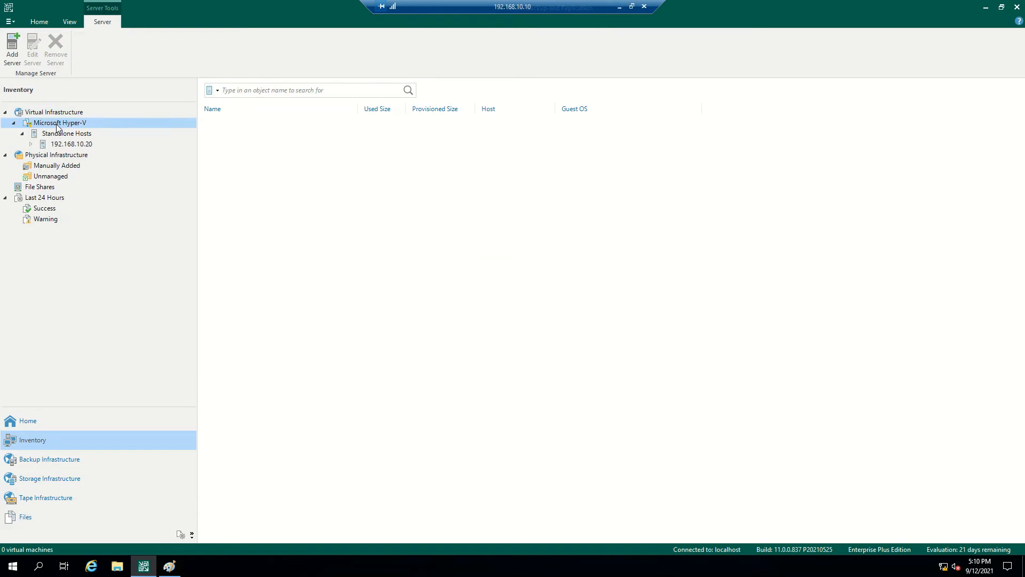
{"action": "left_click", "coordinate": [74, 135]}
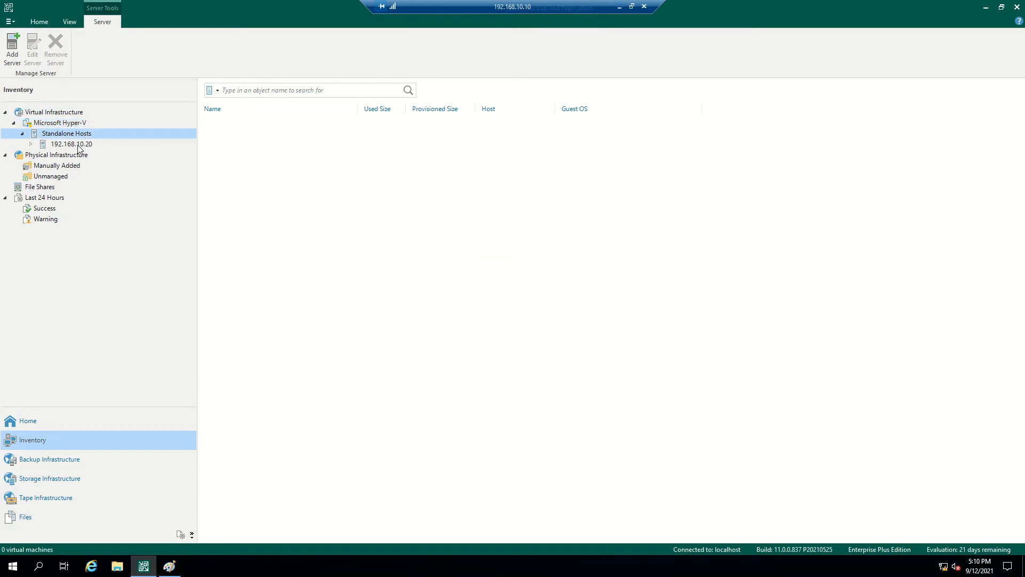
{"action": "left_click", "coordinate": [78, 145]}
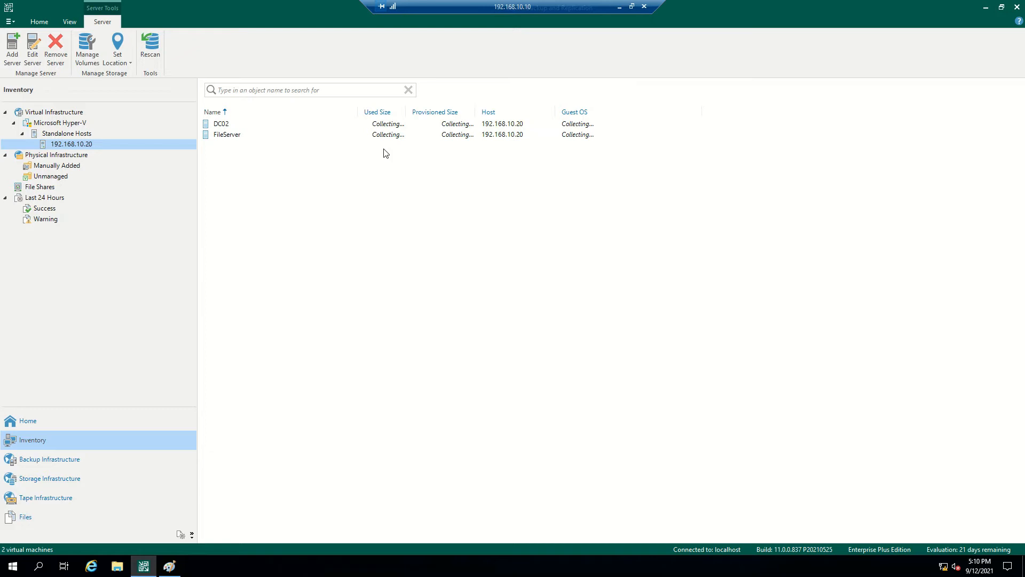
{"action": "left_click", "coordinate": [227, 126]}
{"action": "left_click", "coordinate": [236, 136]}
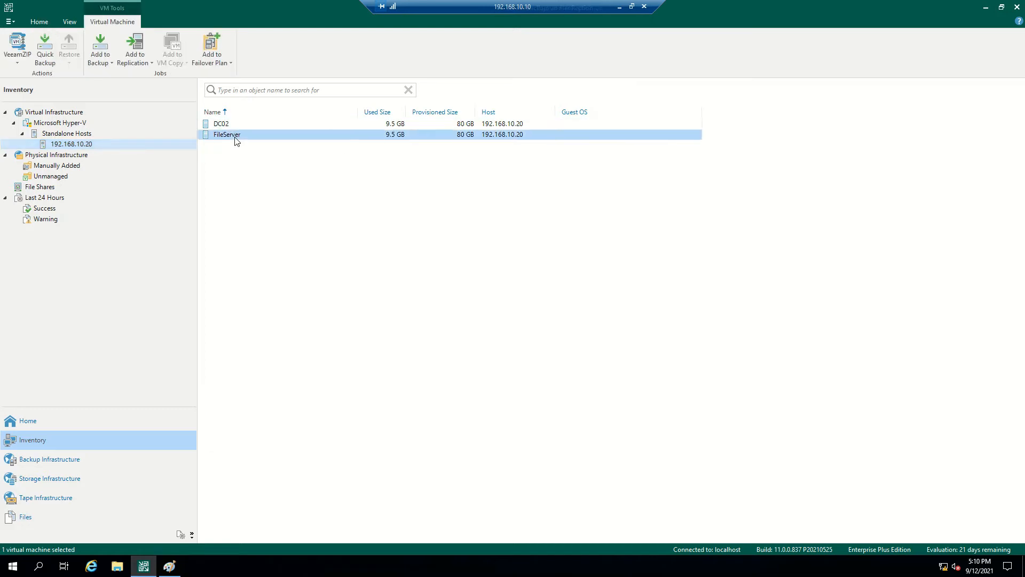
{"action": "left_click", "coordinate": [224, 127]}
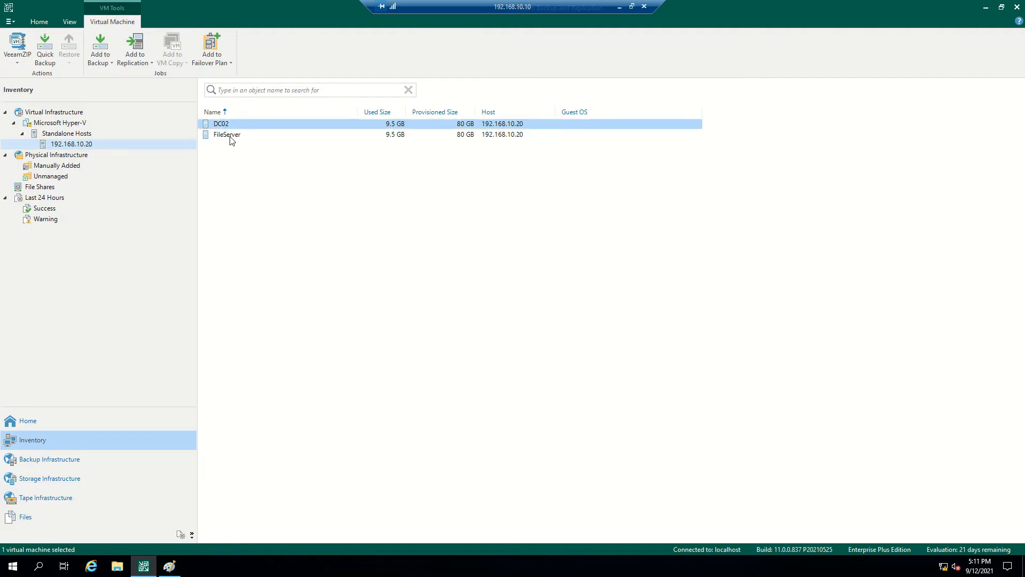
{"action": "left_click", "coordinate": [232, 139]}
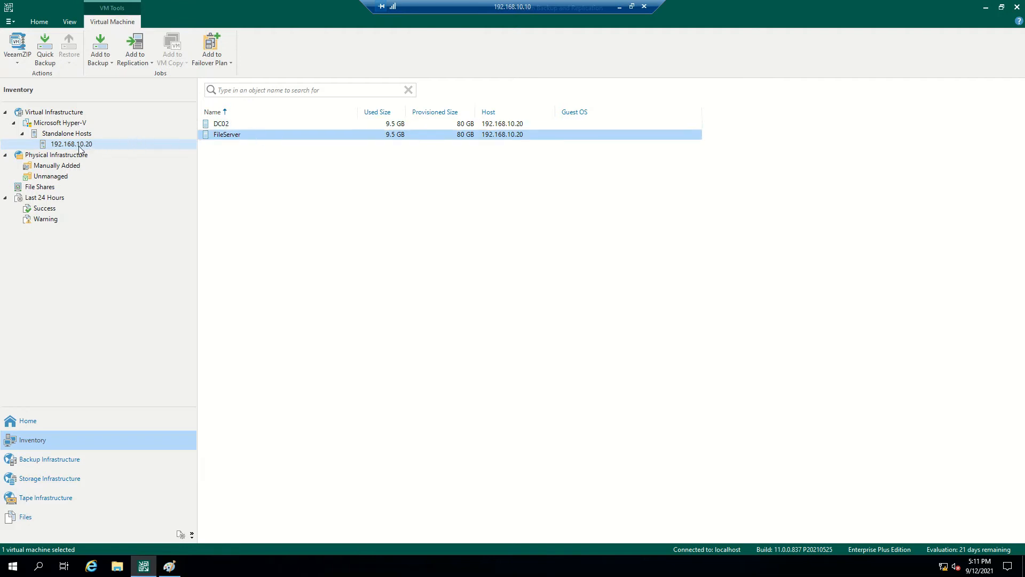
{"action": "left_click", "coordinate": [392, 126]}
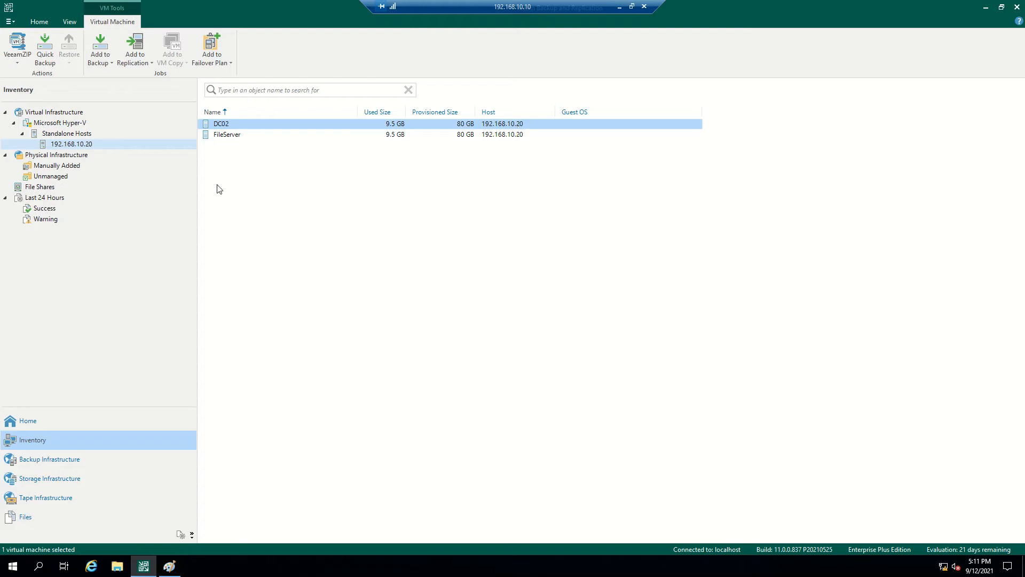
- Start a new virtual machine backup job and name it Hyper-V Backup Job
{"action": "left_click", "coordinate": [74, 425]}
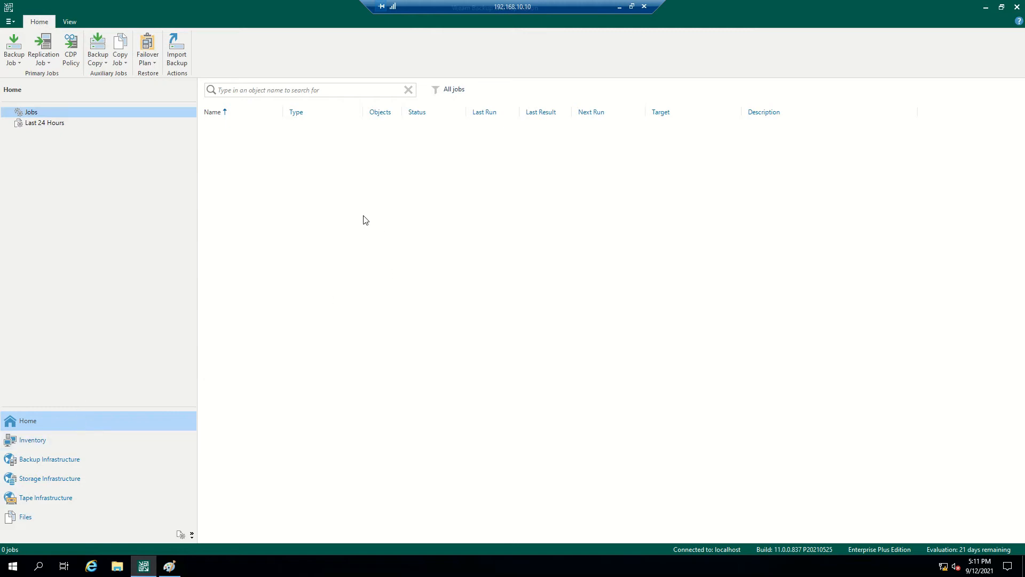
{"action": "right_click", "coordinate": [313, 178]}
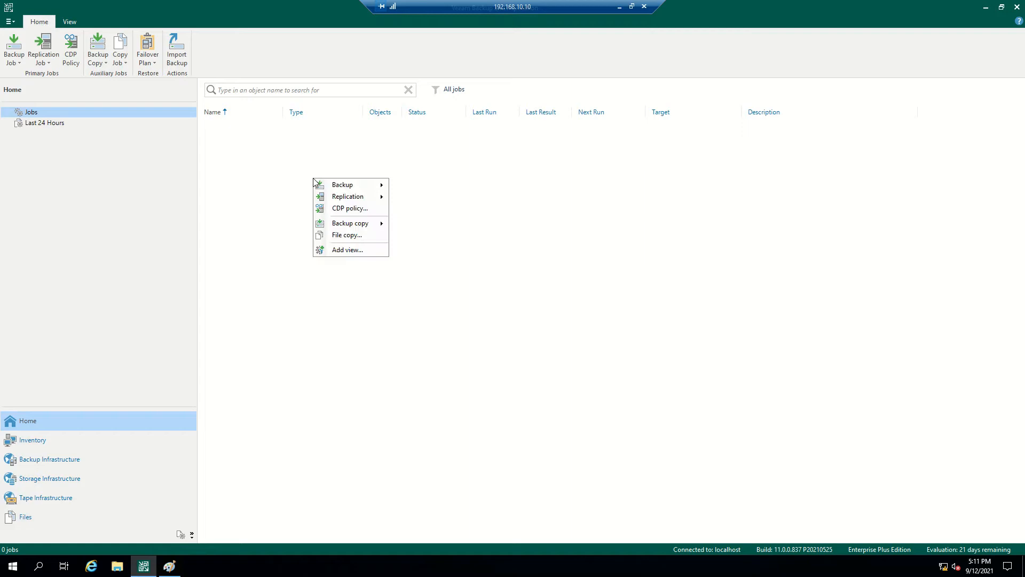
{"action": "left_click", "coordinate": [297, 167]}
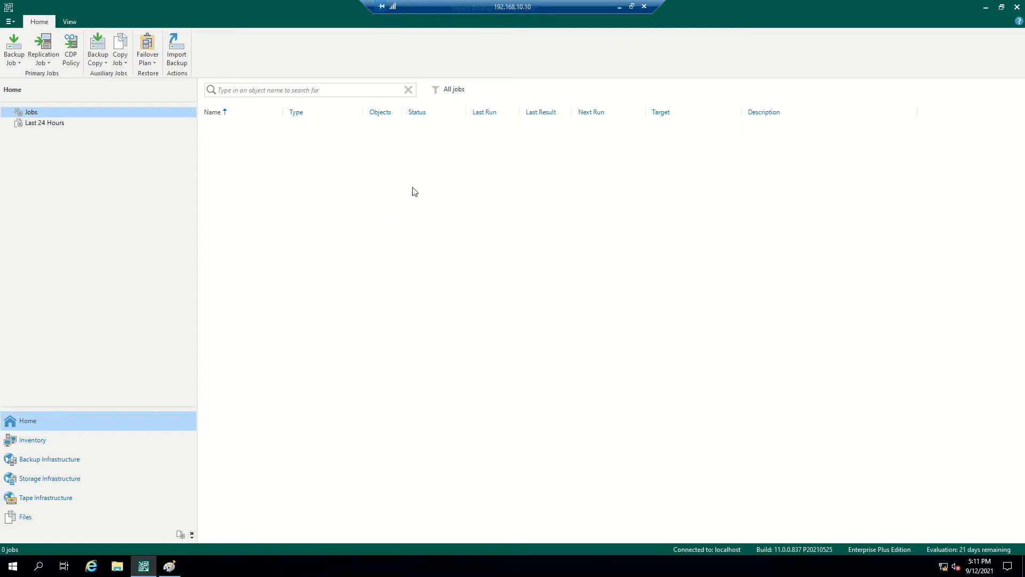
{"action": "right_click", "coordinate": [398, 191]}
{"action": "mouse_move", "coordinate": [423, 202]}
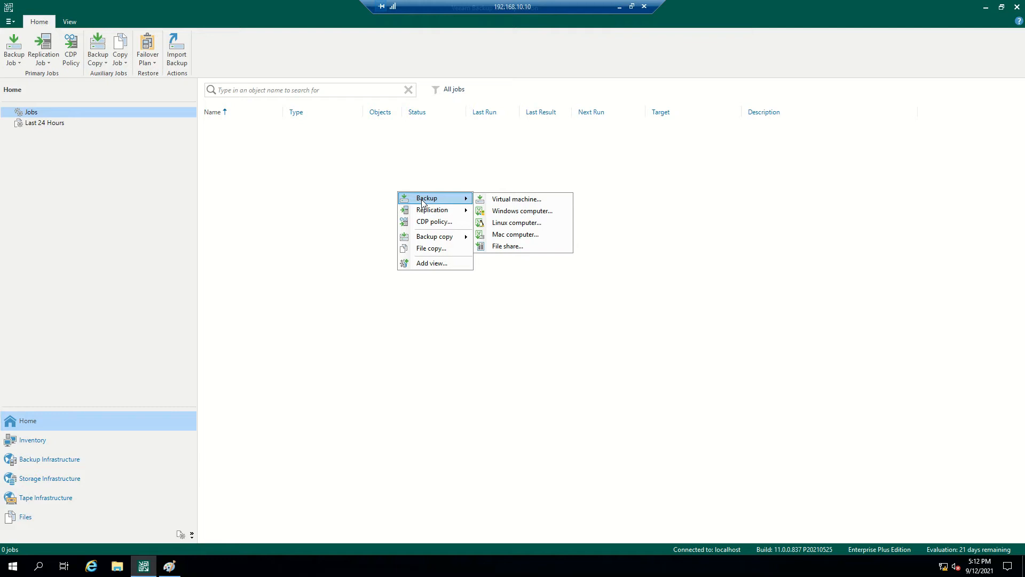
{"action": "left_click", "coordinate": [517, 202]}
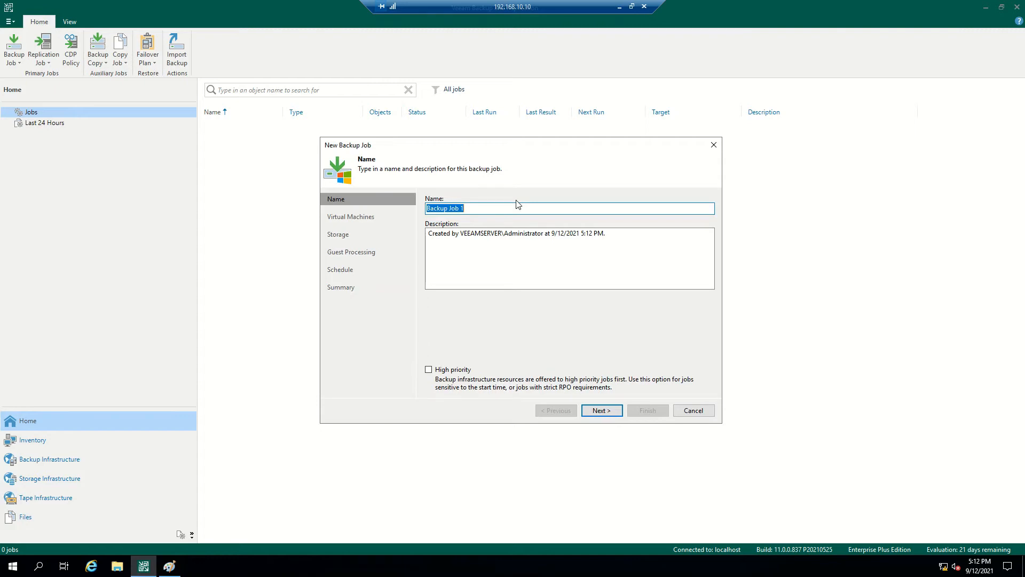
{"action": "type", "text": "Hyper-V Backup Job"}
{"action": "left_click", "coordinate": [428, 370]}
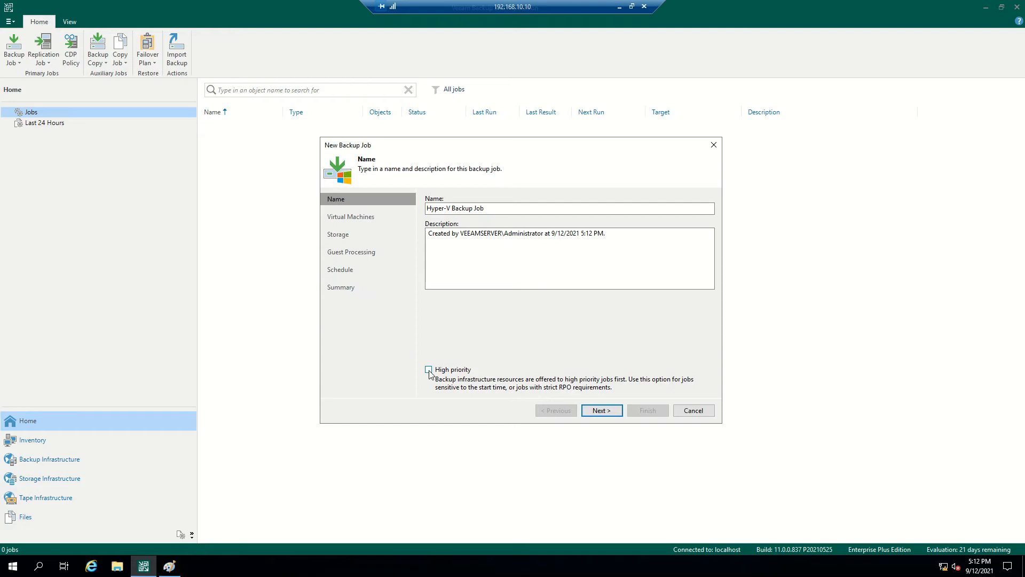
{"action": "left_click", "coordinate": [603, 411]}
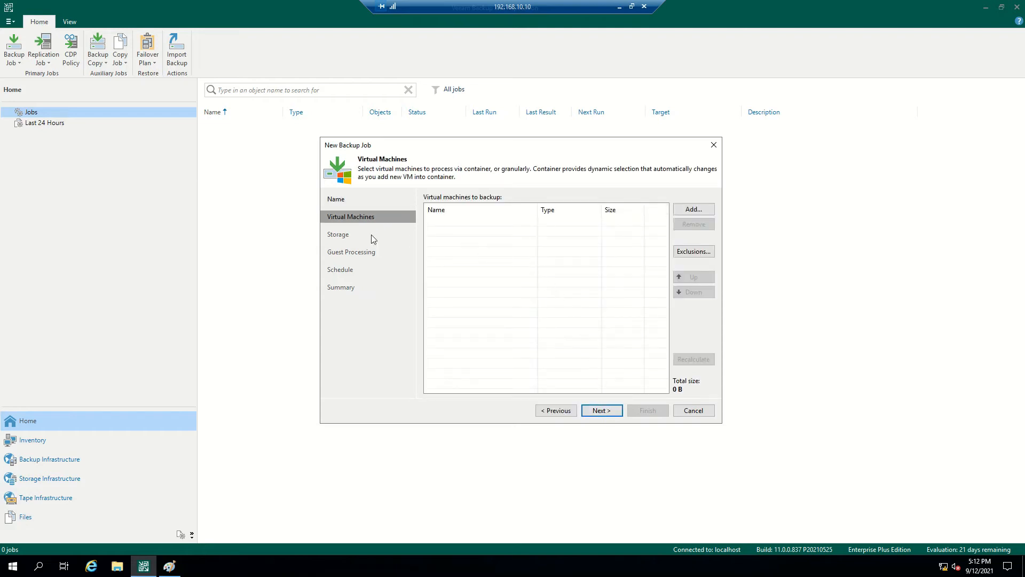
- Add the virtual machines DC02 and FileServer from host 192.168.10.20 to the backup job
{"action": "left_click", "coordinate": [697, 211]}
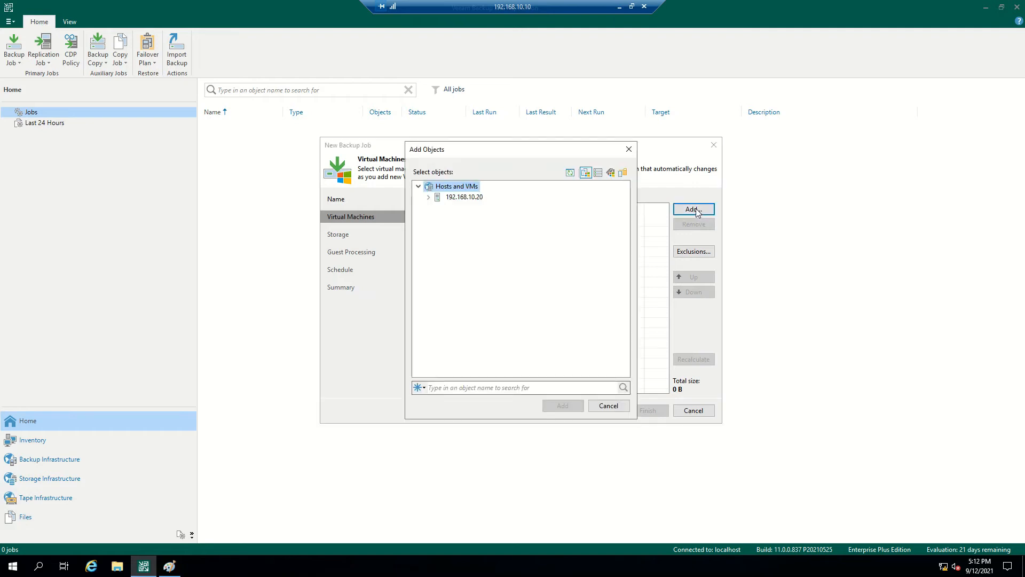
{"action": "left_click", "coordinate": [429, 199]}
{"action": "left_click", "coordinate": [464, 208]}
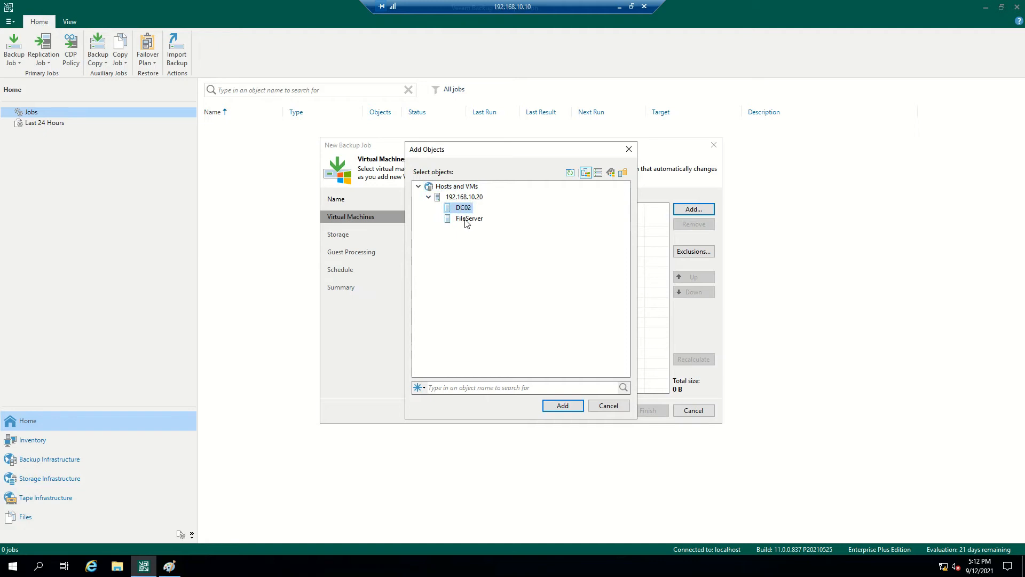
{"action": "left_click", "coordinate": [468, 220], "text": "ctrl"}
{"action": "left_click", "coordinate": [568, 408]}
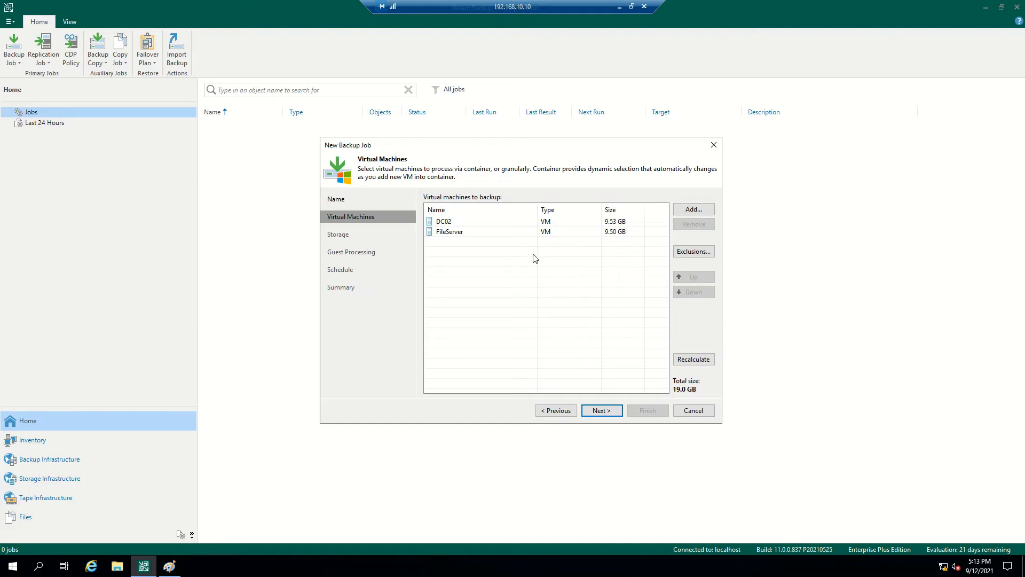
- Try out the job's processing order by moving FileServer above DC02 and back below it, twice
{"action": "left_click", "coordinate": [447, 222]}
{"action": "left_click", "coordinate": [460, 233]}
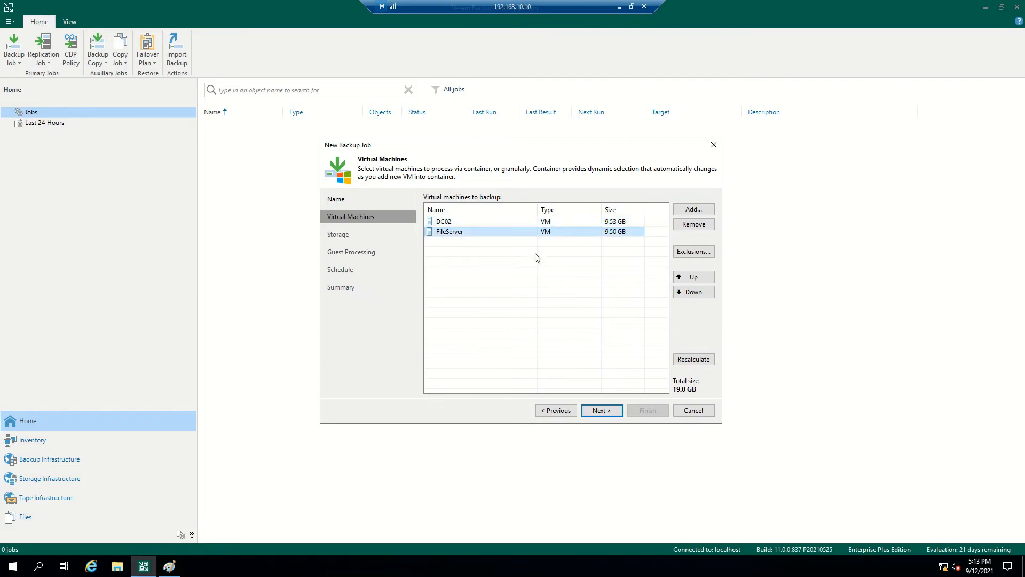
{"action": "left_click", "coordinate": [699, 279]}
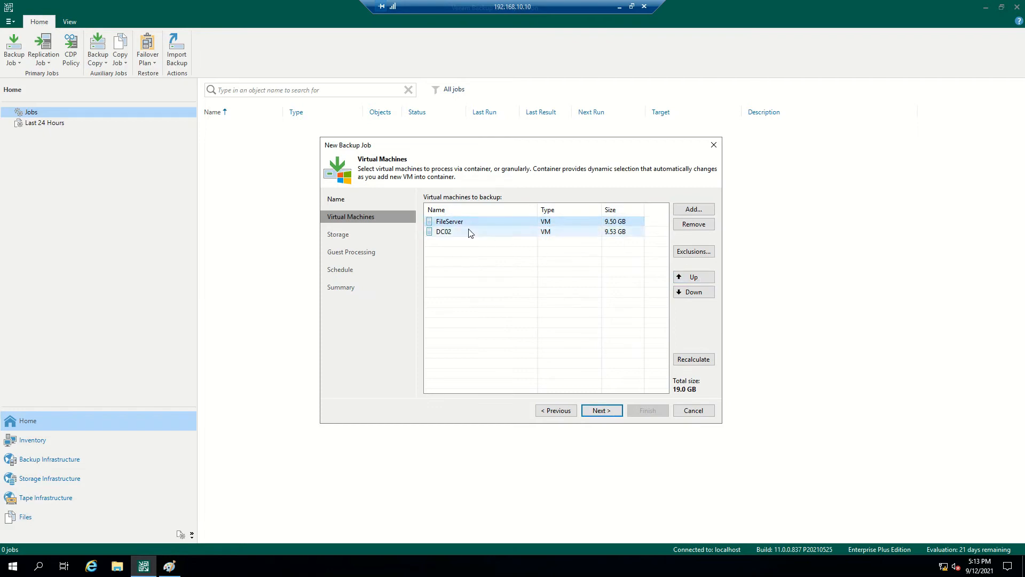
{"action": "left_click", "coordinate": [451, 232]}
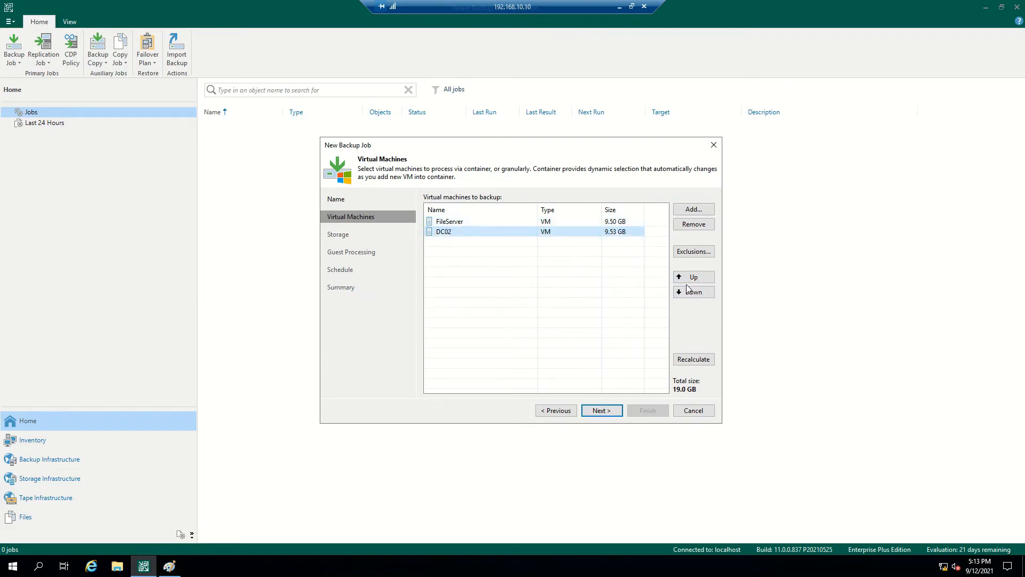
{"action": "left_click", "coordinate": [476, 222]}
{"action": "left_click", "coordinate": [698, 292]}
{"action": "left_click", "coordinate": [453, 221]}
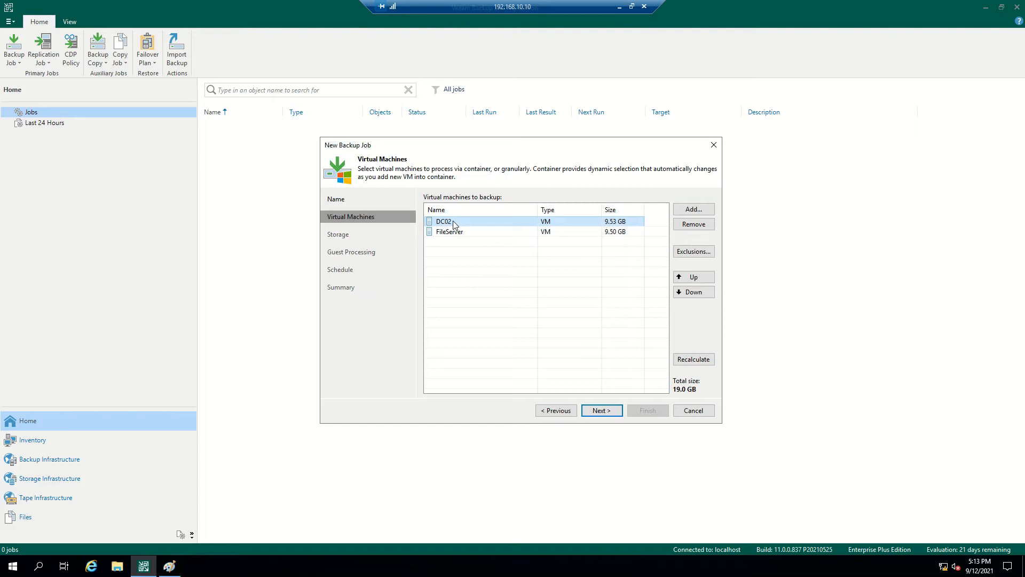
{"action": "left_click", "coordinate": [458, 233]}
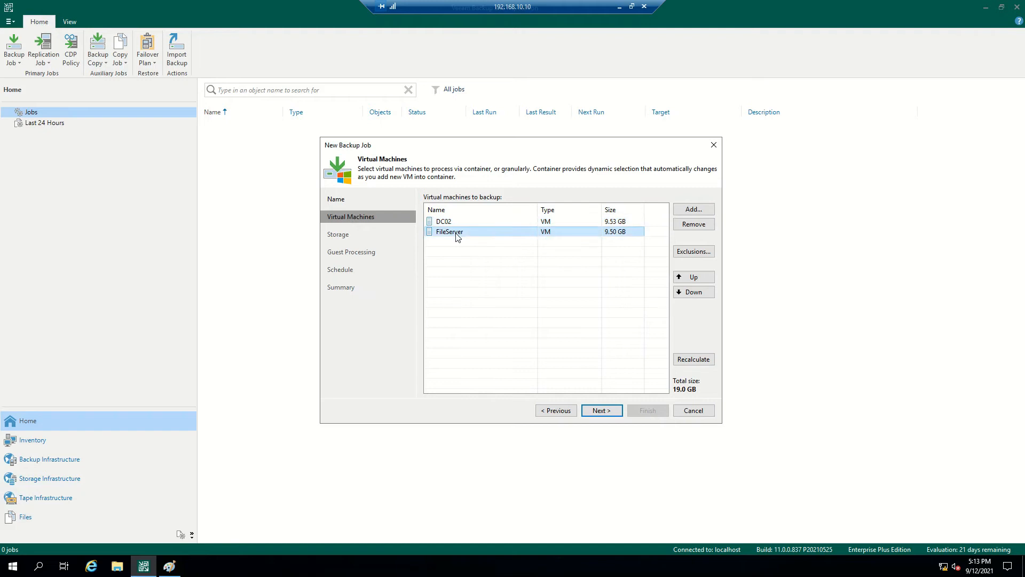
{"action": "left_click", "coordinate": [699, 278]}
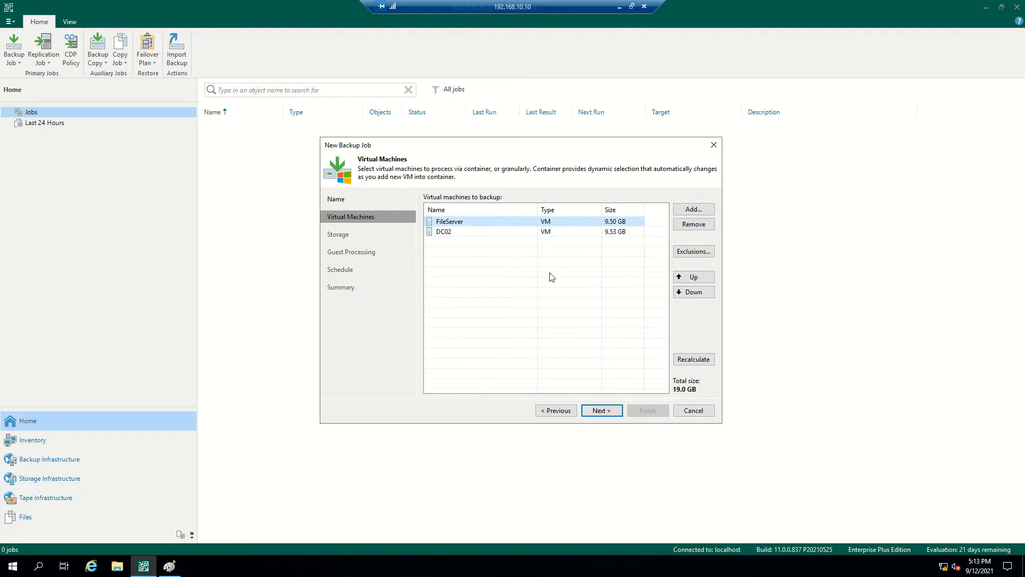
{"action": "left_click", "coordinate": [477, 232]}
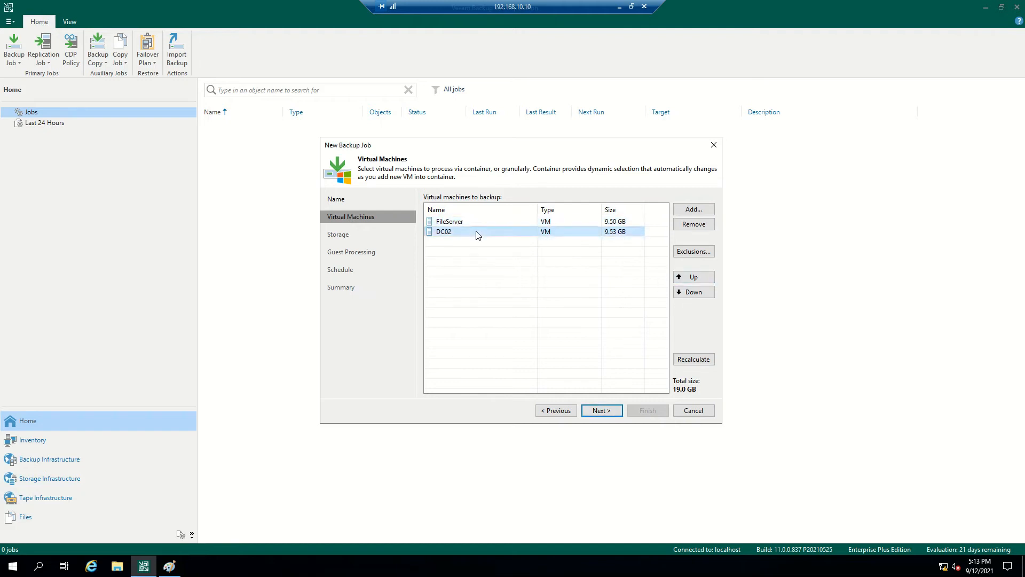
{"action": "left_click", "coordinate": [691, 279]}
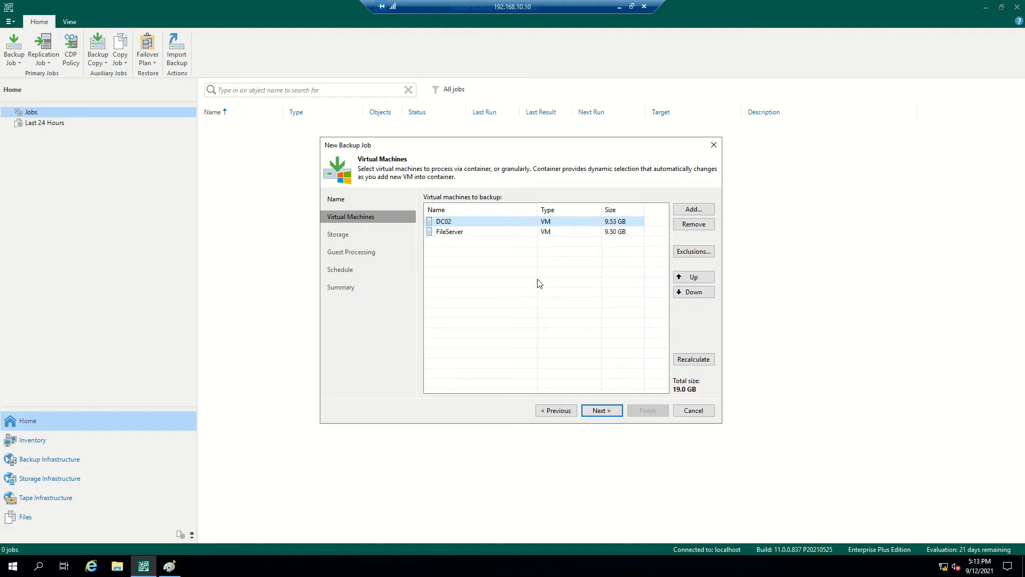
- Continue to the job's storage settings, keeping Default Backup Repository as the target and the retention policy at 7 days
{"action": "left_click", "coordinate": [605, 413]}
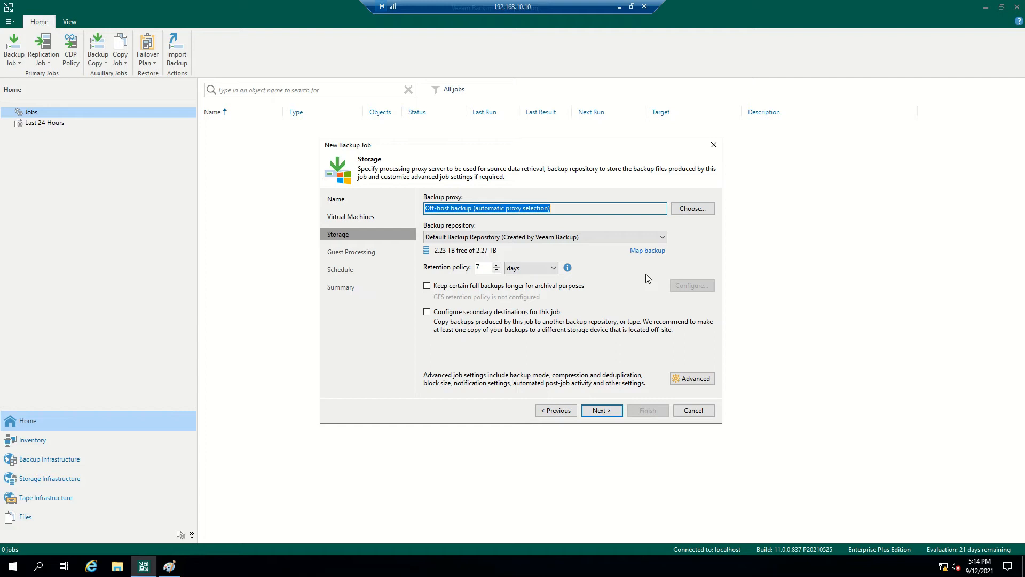
{"action": "left_click", "coordinate": [653, 238]}
{"action": "left_click", "coordinate": [654, 238]}
{"action": "left_click", "coordinate": [654, 237]}
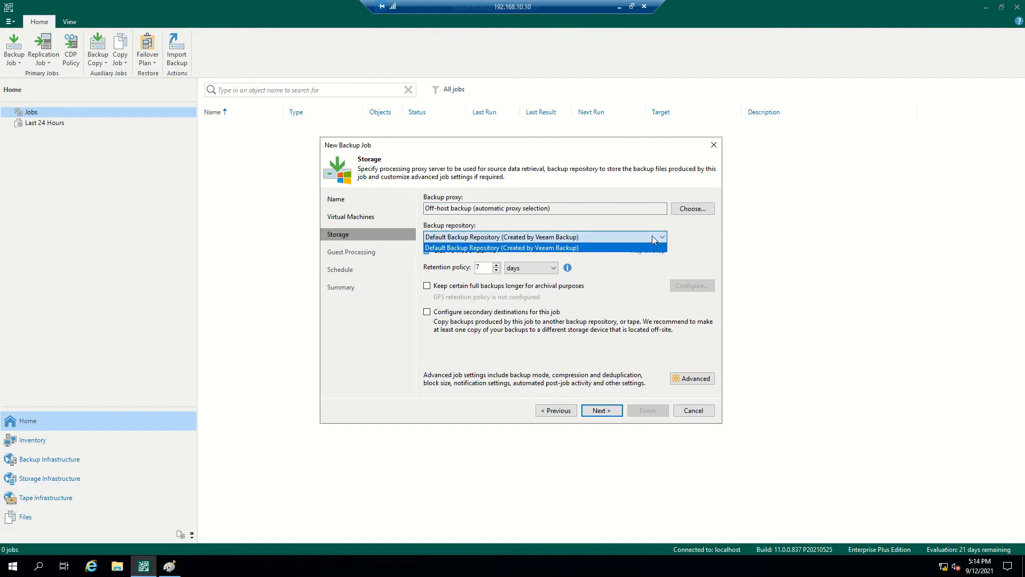
{"action": "left_click", "coordinate": [653, 237]}
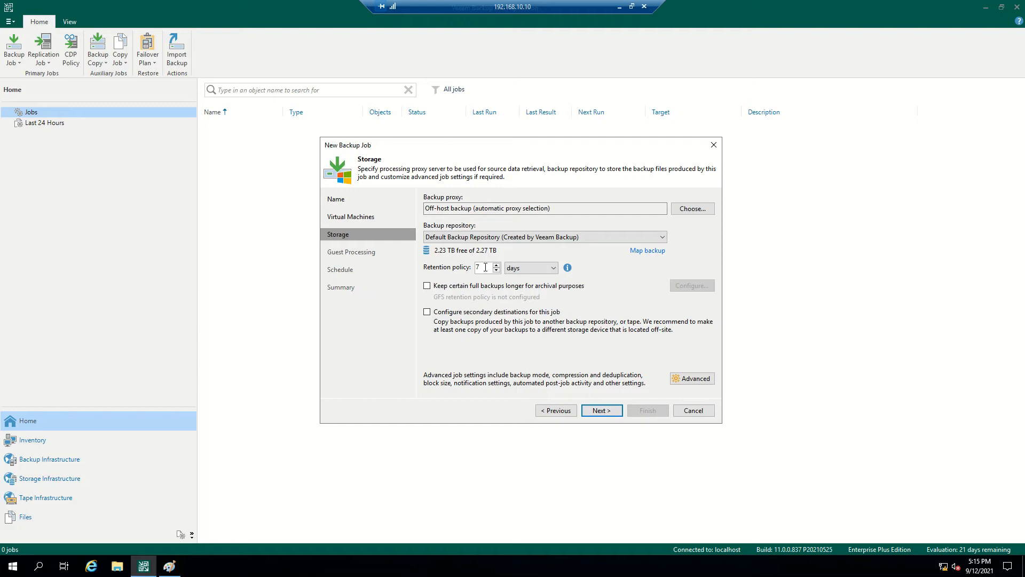
{"action": "left_click_drag", "start_coordinate": [485, 267], "coordinate": [474, 268]}
- Examine the advanced backup mode options, trying Reverse incremental before returning to Incremental, and check the synthetic full backup days
{"action": "left_click", "coordinate": [695, 380]}
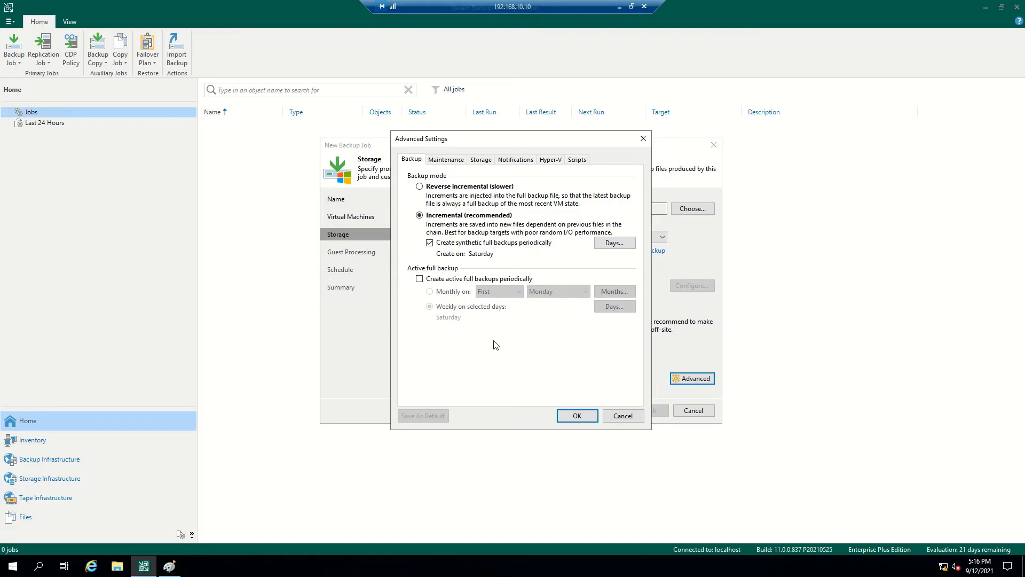
{"action": "left_click", "coordinate": [619, 244]}
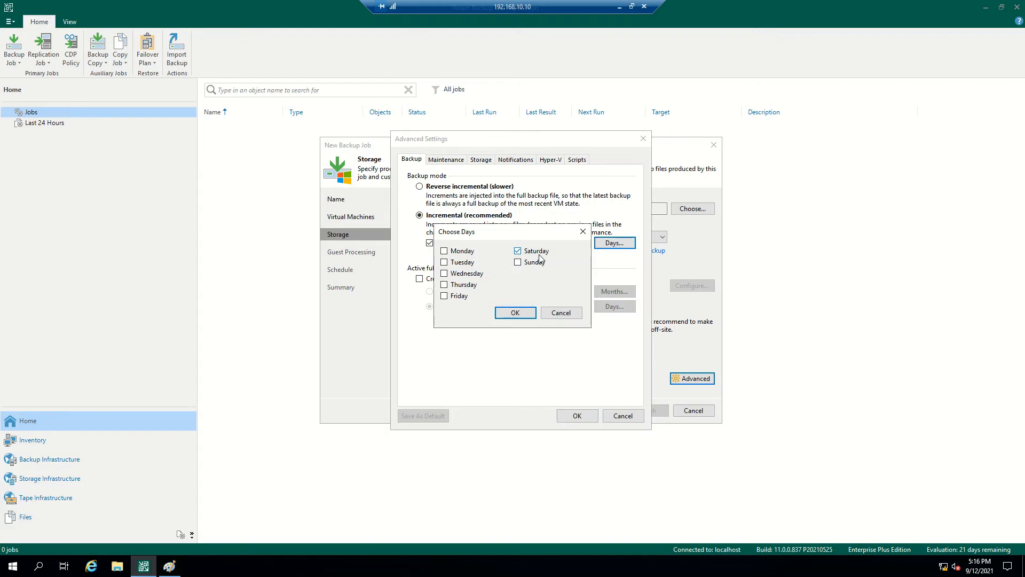
{"action": "left_click", "coordinate": [583, 234]}
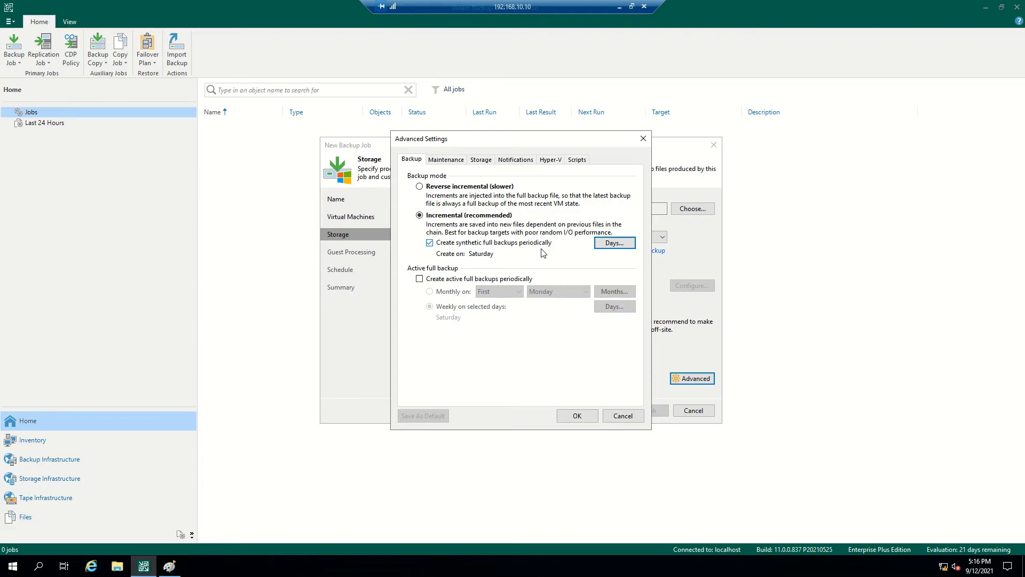
{"action": "left_click", "coordinate": [448, 191]}
{"action": "left_click", "coordinate": [453, 217]}
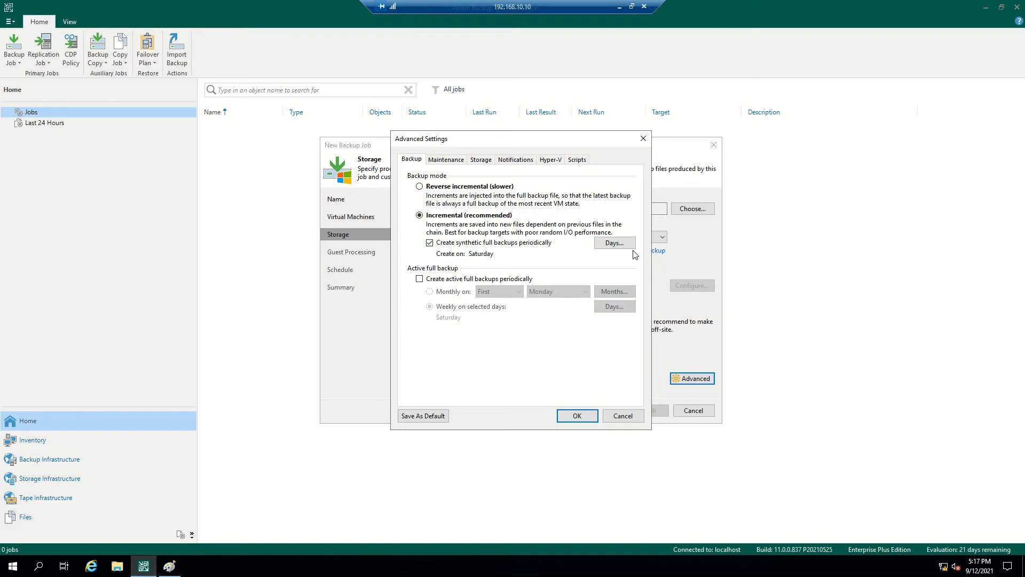
{"action": "left_click", "coordinate": [619, 244]}
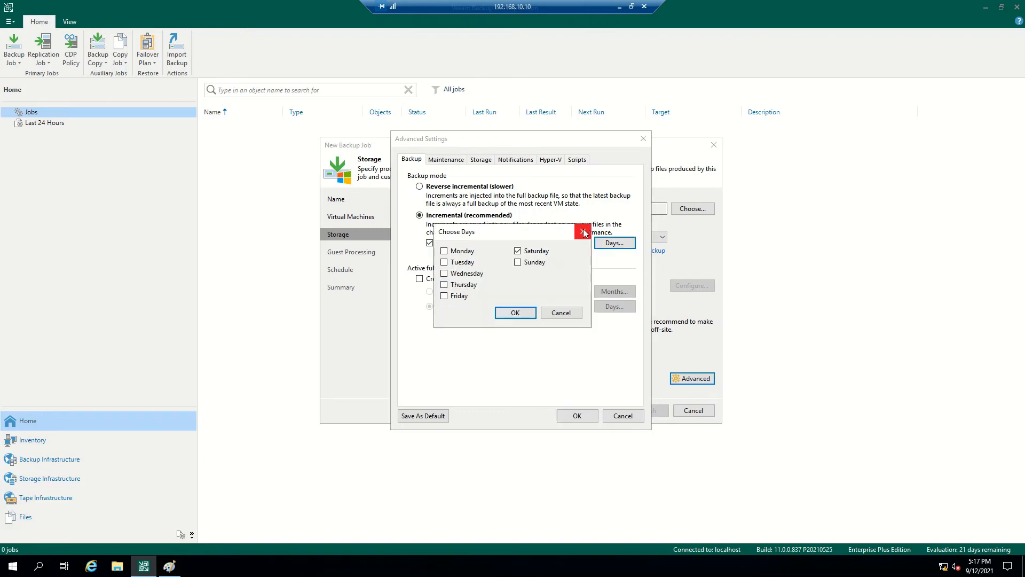
{"action": "left_click", "coordinate": [584, 233]}
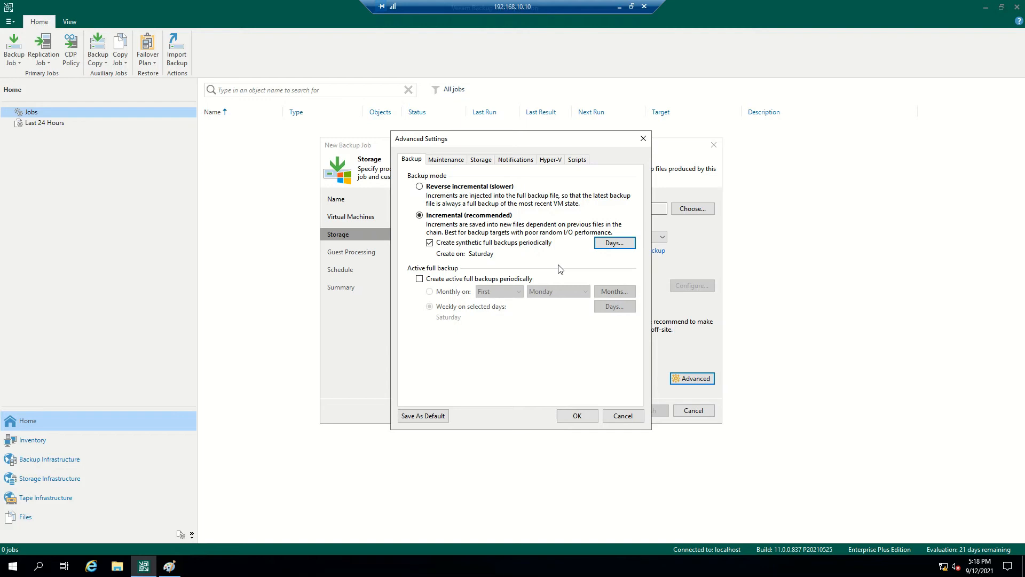
- Review the advanced maintenance, storage, notification and Hyper-V settings, accept them, and continue to guest processing
{"action": "left_click", "coordinate": [445, 160]}
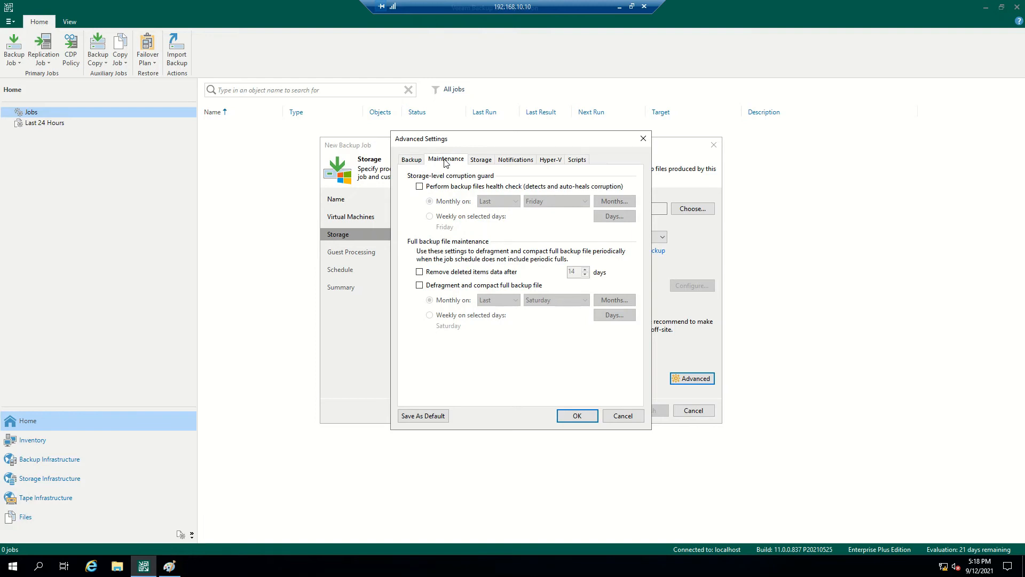
{"action": "left_click", "coordinate": [480, 160]}
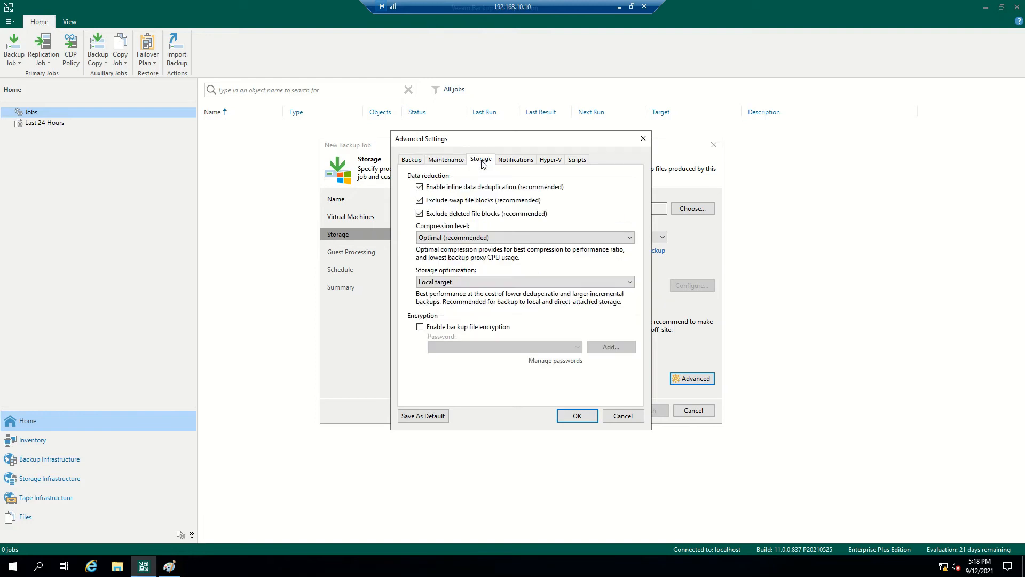
{"action": "left_click", "coordinate": [517, 239]}
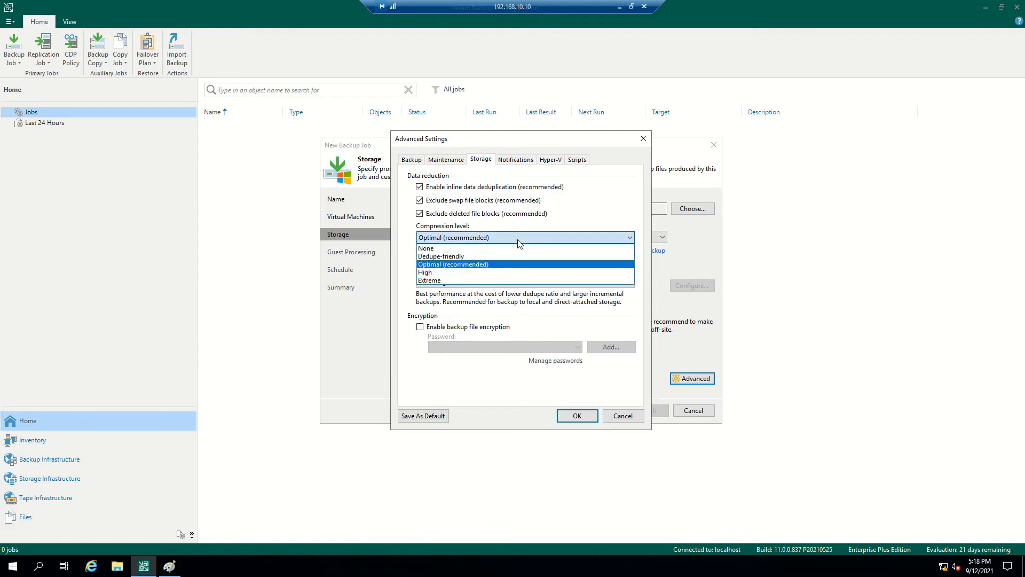
{"action": "left_click", "coordinate": [608, 198]}
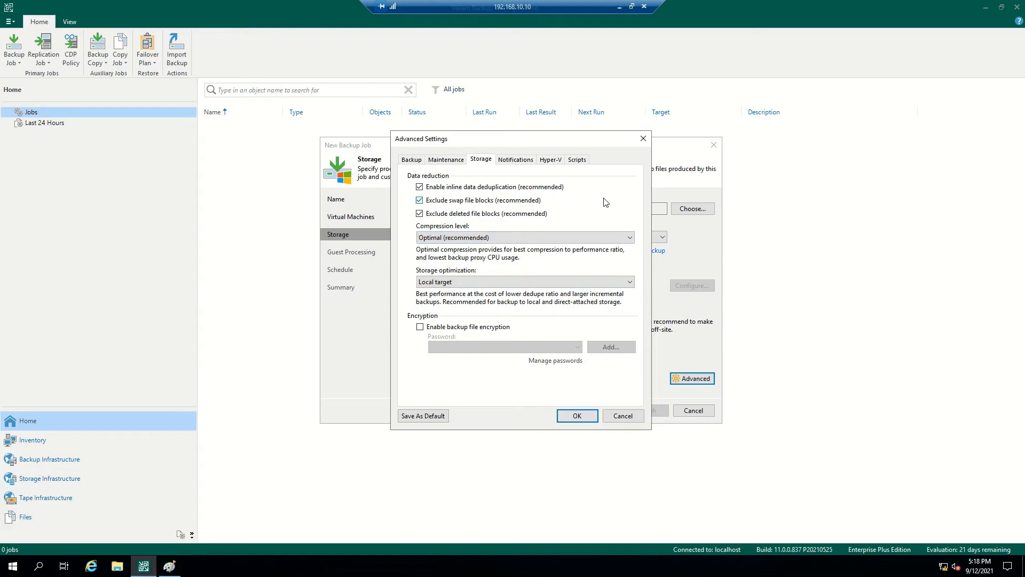
{"action": "left_click", "coordinate": [523, 162]}
{"action": "left_click", "coordinate": [558, 161]}
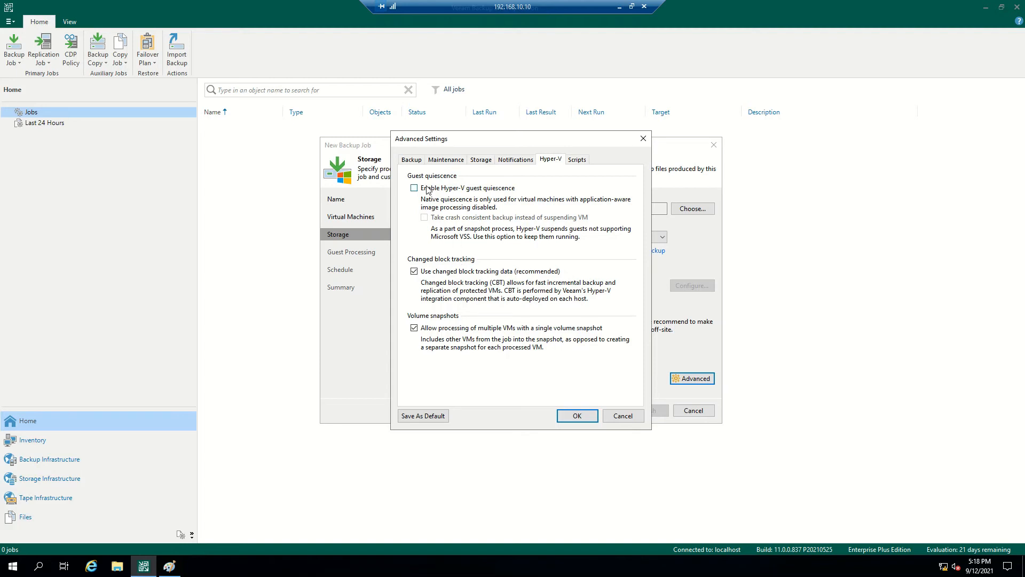
{"action": "left_click", "coordinate": [412, 161]}
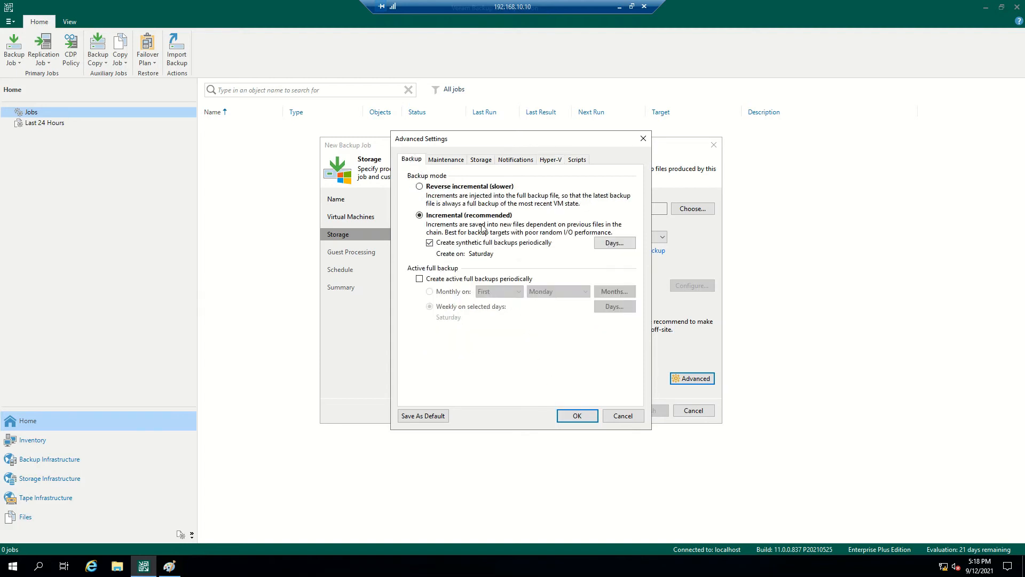
{"action": "left_click", "coordinate": [581, 419]}
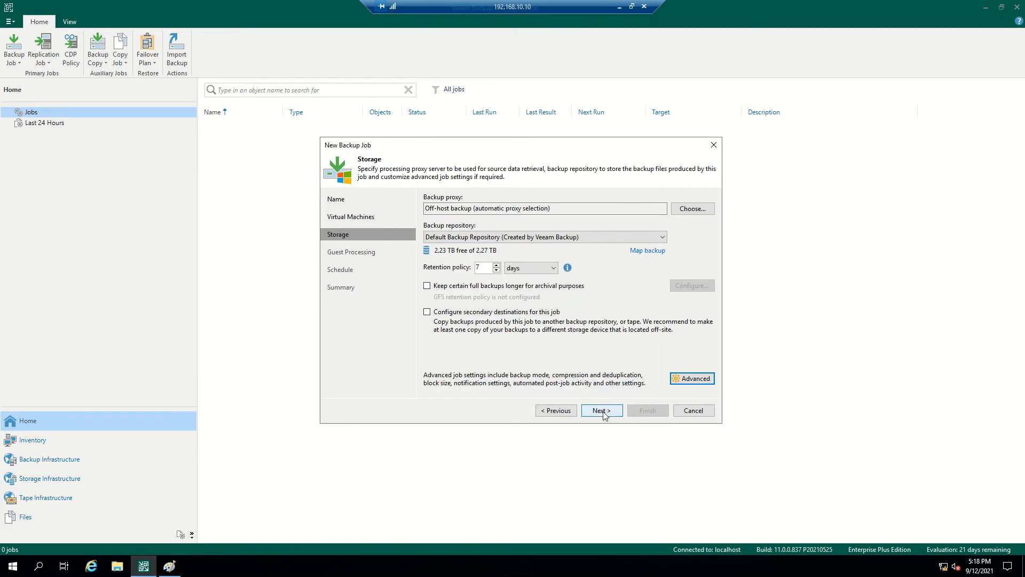
{"action": "left_click", "coordinate": [603, 411]}
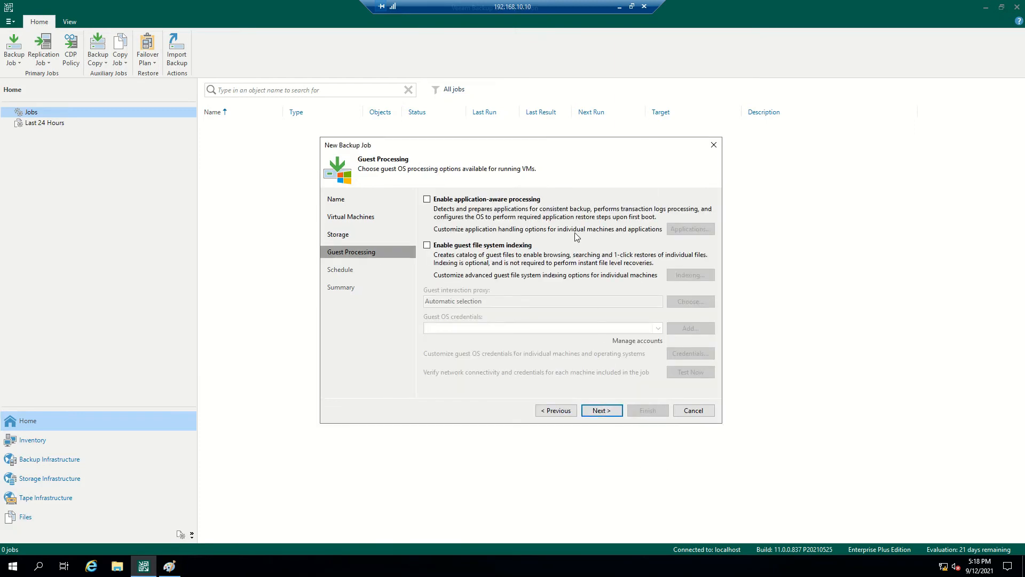
- Enable application-aware processing and try out the Disable application processing option for DC02, discarding that change
{"action": "left_click", "coordinate": [427, 200]}
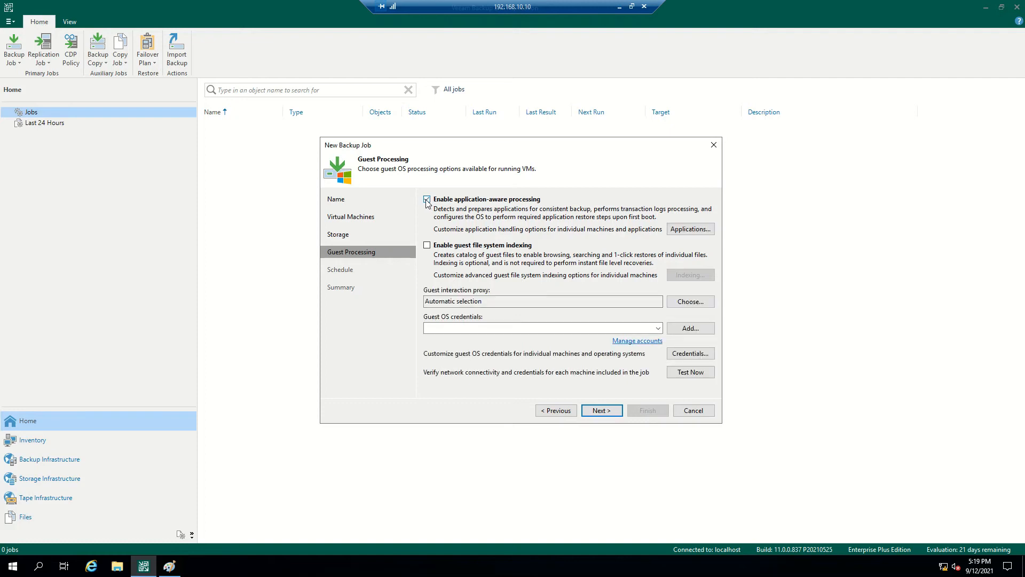
{"action": "left_click", "coordinate": [696, 231]}
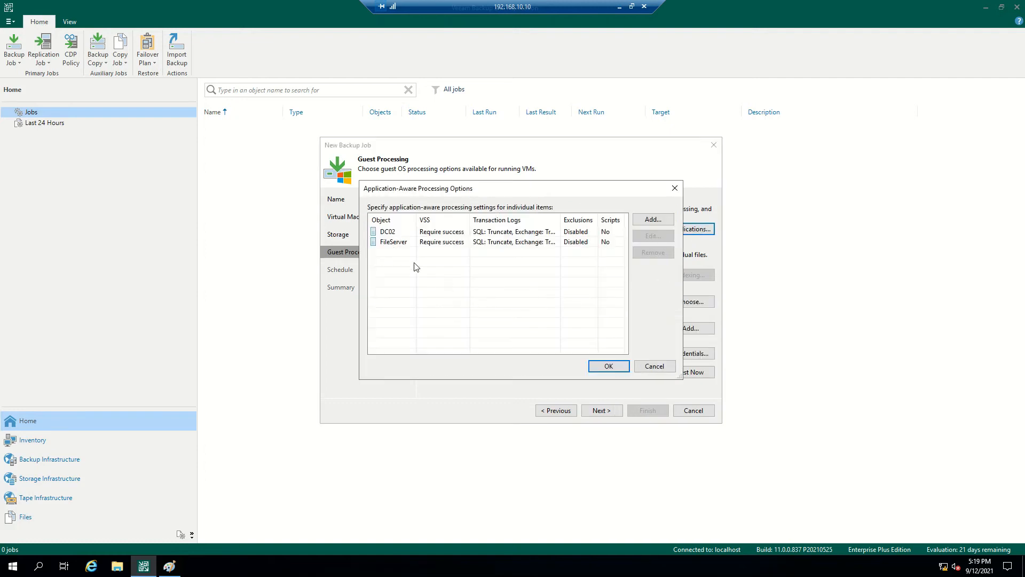
{"action": "left_click", "coordinate": [393, 233]}
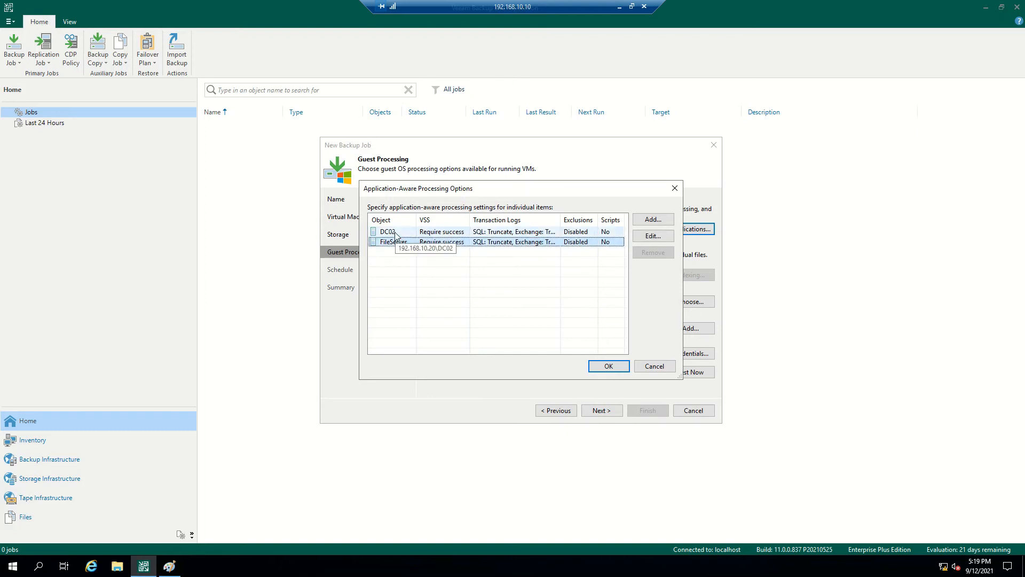
{"action": "left_click", "coordinate": [661, 238]}
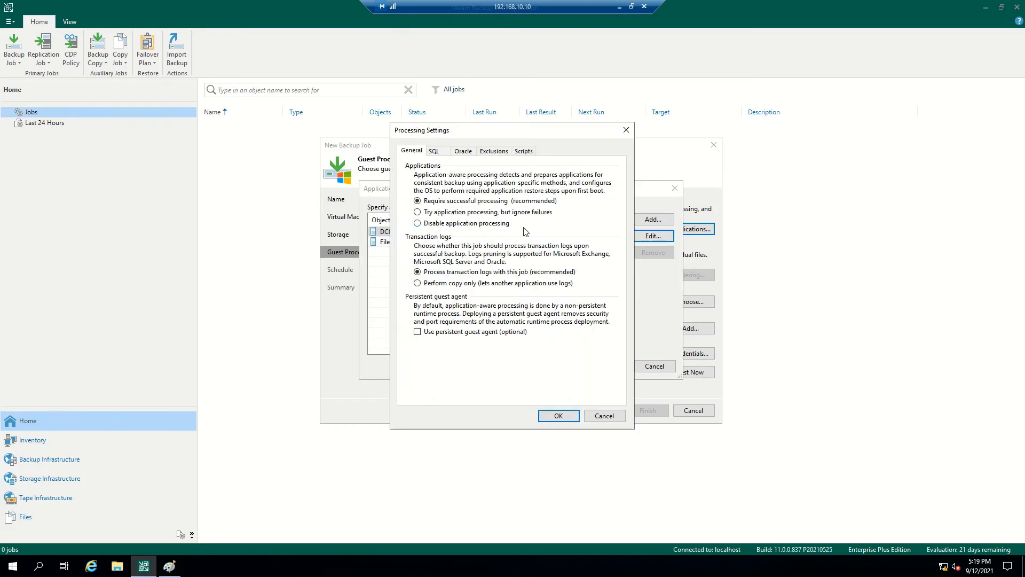
{"action": "left_click", "coordinate": [470, 224]}
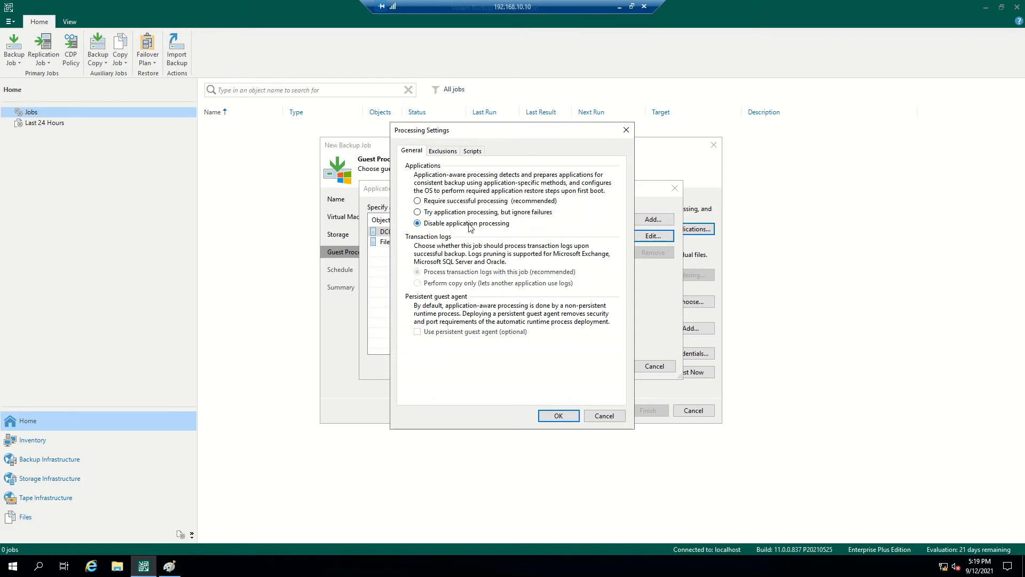
{"action": "left_click", "coordinate": [605, 417]}
{"action": "left_click", "coordinate": [656, 367]}
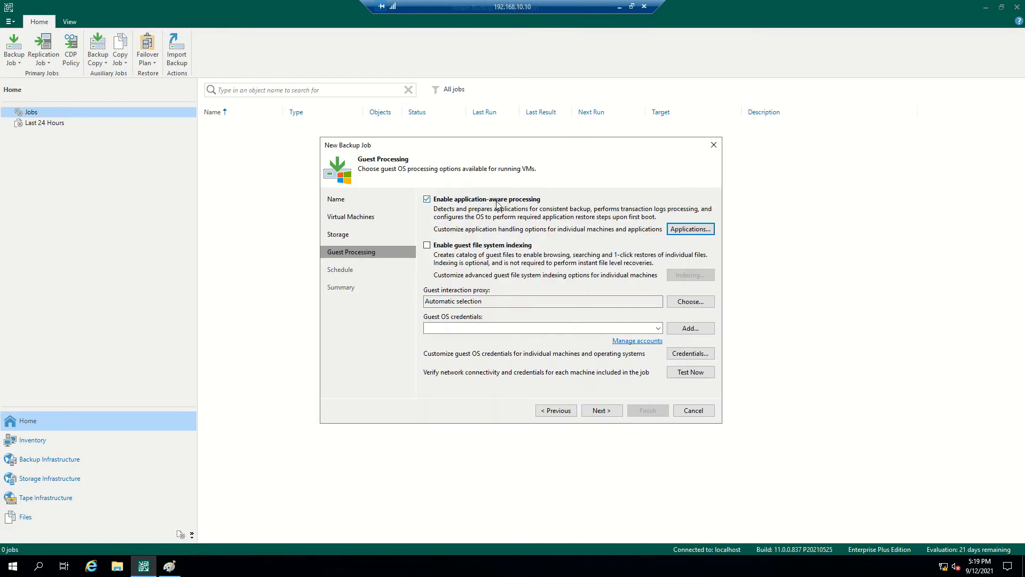
- Check the application-aware processing settings for FileServer and close them without changes
{"action": "left_click", "coordinate": [692, 230]}
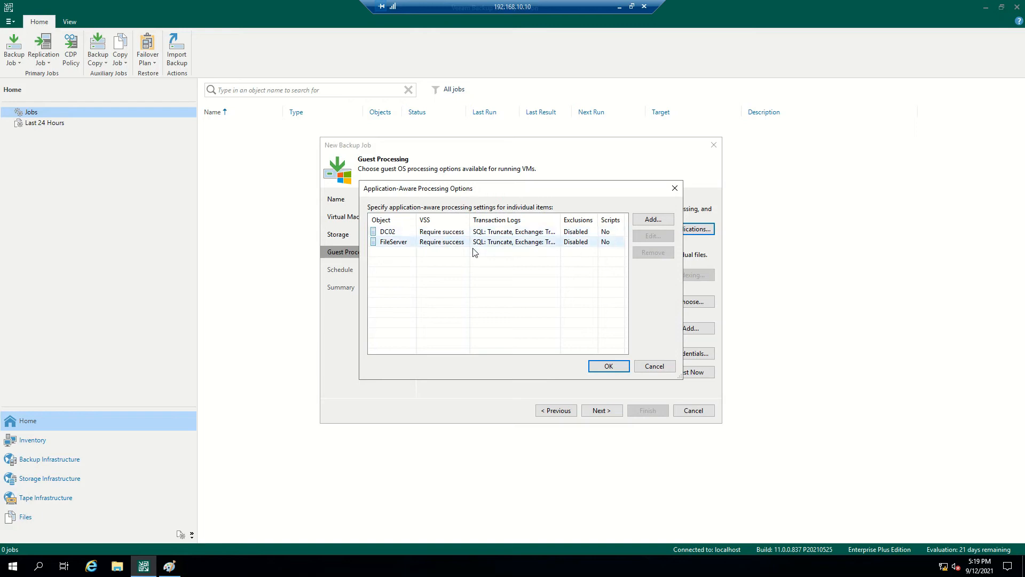
{"action": "left_click", "coordinate": [409, 243]}
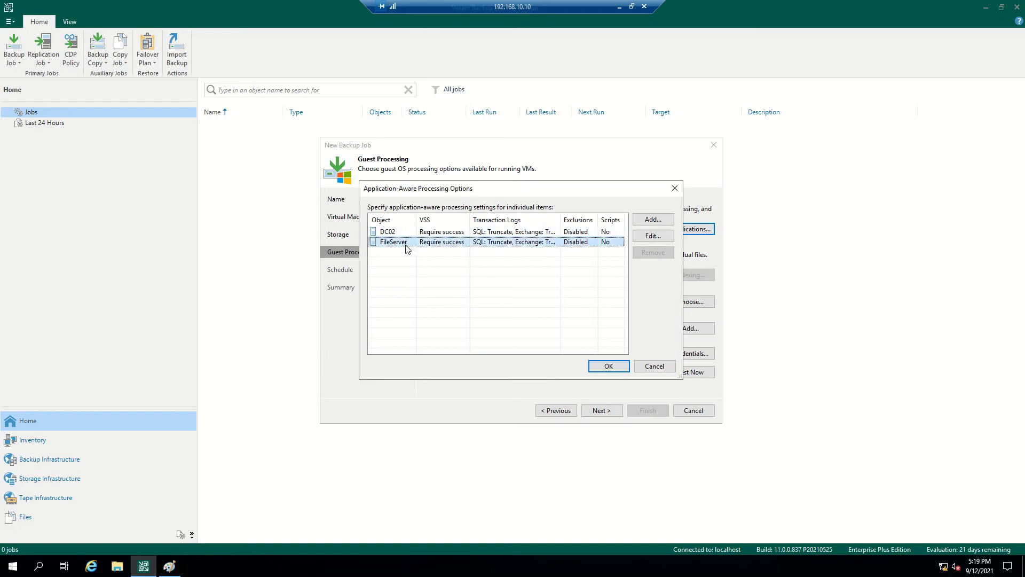
{"action": "left_click", "coordinate": [655, 238]}
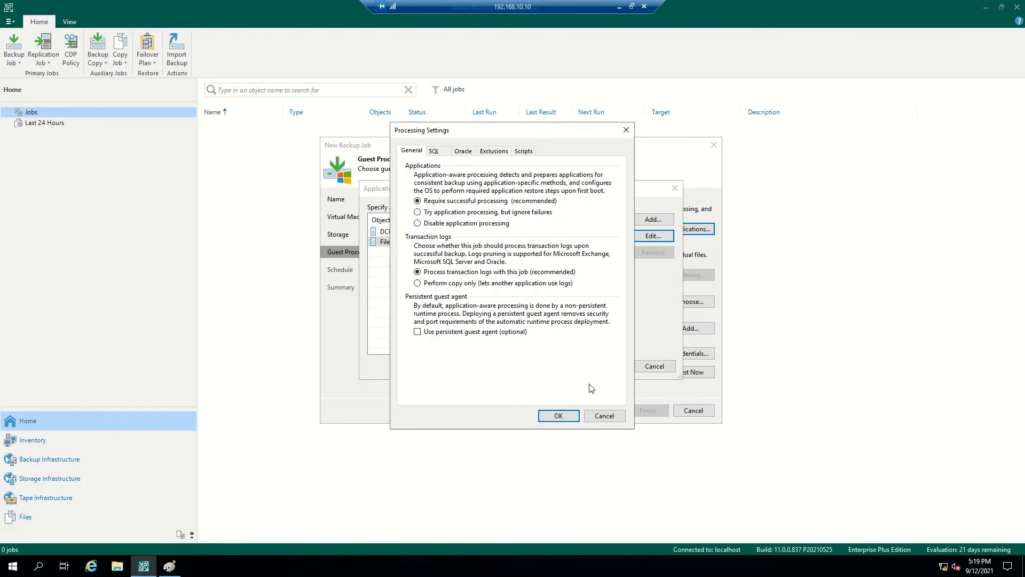
{"action": "left_click", "coordinate": [605, 415]}
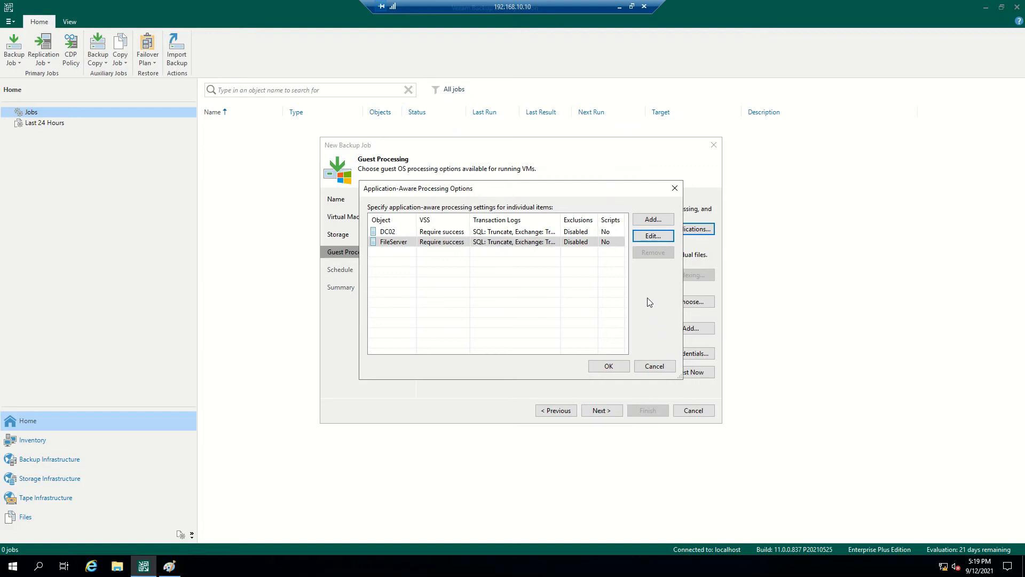
{"action": "left_click", "coordinate": [666, 367]}
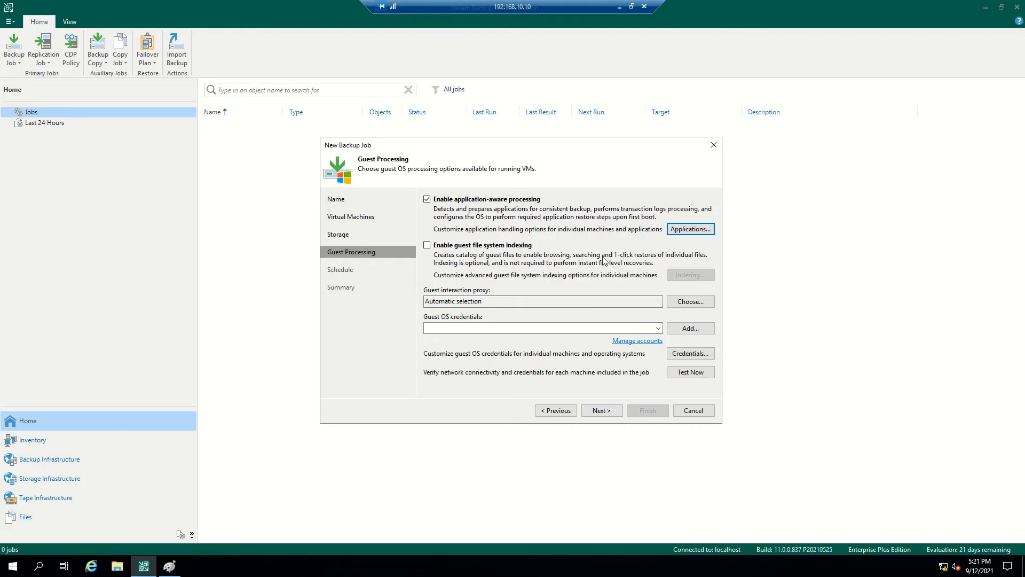
- Turn off application-aware processing, leave guest file system indexing disabled, and continue to the job's schedule
{"action": "left_click", "coordinate": [465, 248]}
{"action": "left_click", "coordinate": [465, 248]}
{"action": "left_click", "coordinate": [435, 205]}
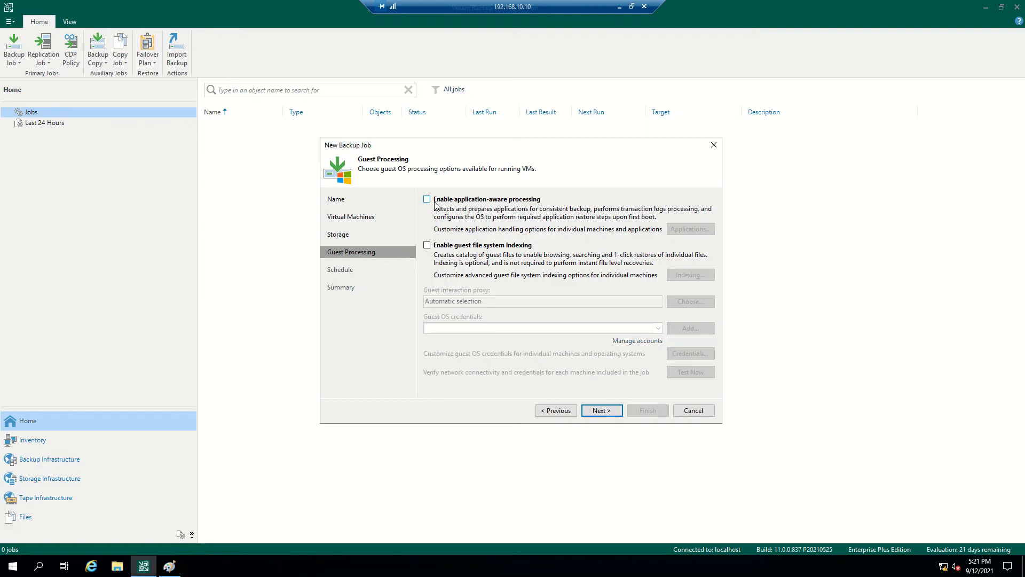
{"action": "left_click", "coordinate": [602, 410]}
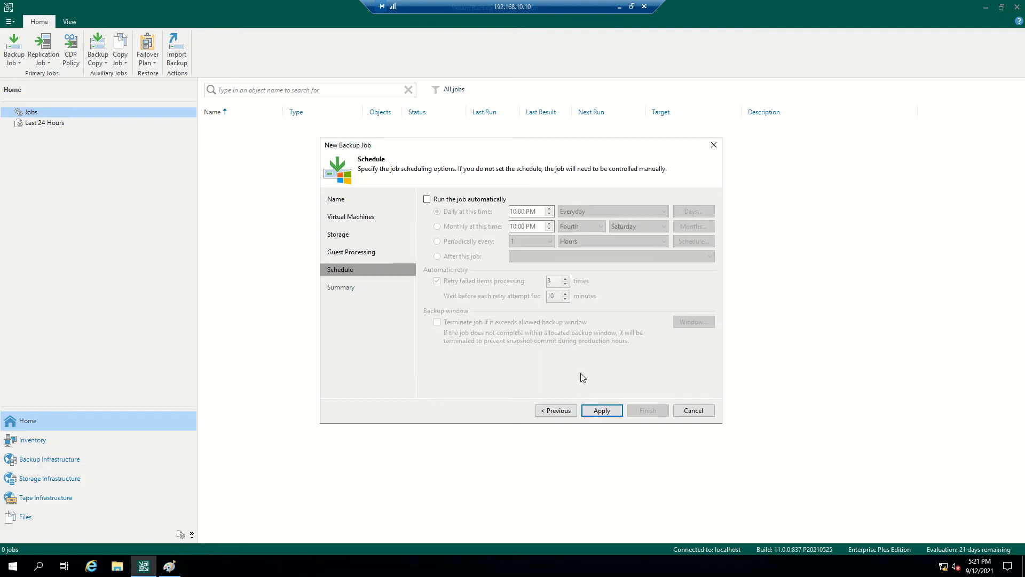
- Schedule the job to run automatically at 10:00 PM on chosen days, using every day of the week except Friday
{"action": "left_click", "coordinate": [426, 200]}
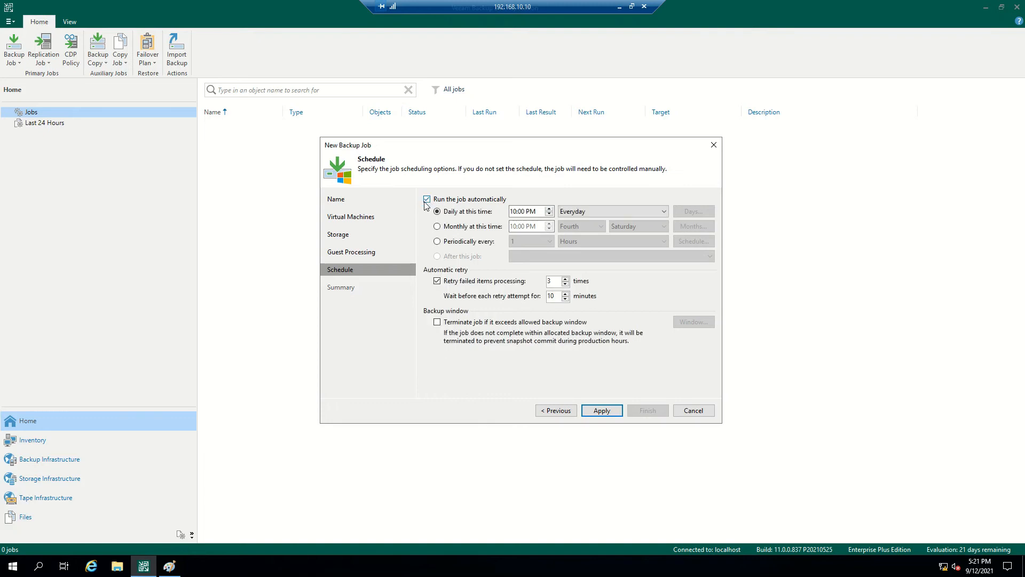
{"action": "left_click", "coordinate": [601, 213]}
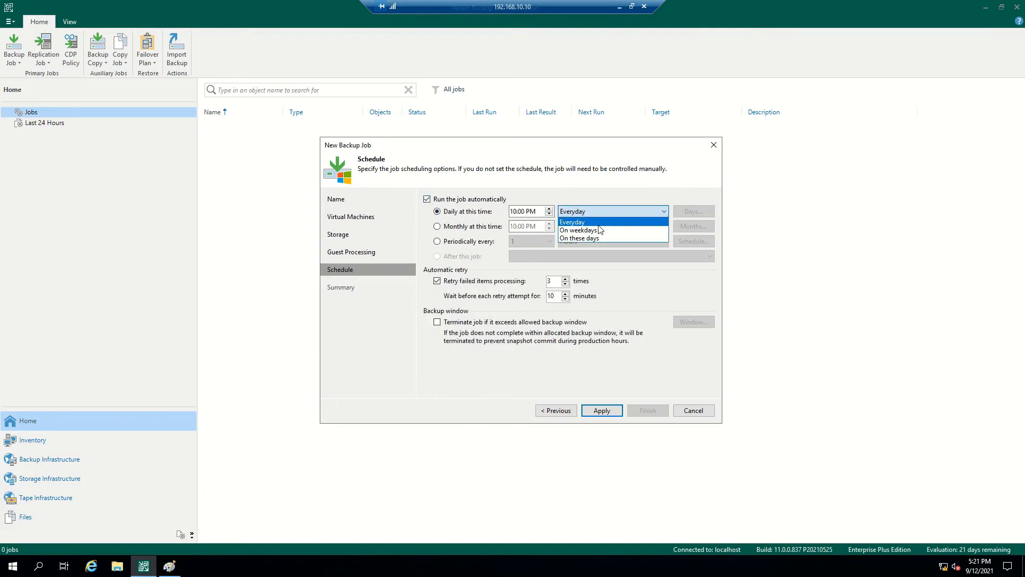
{"action": "left_click", "coordinate": [598, 230]}
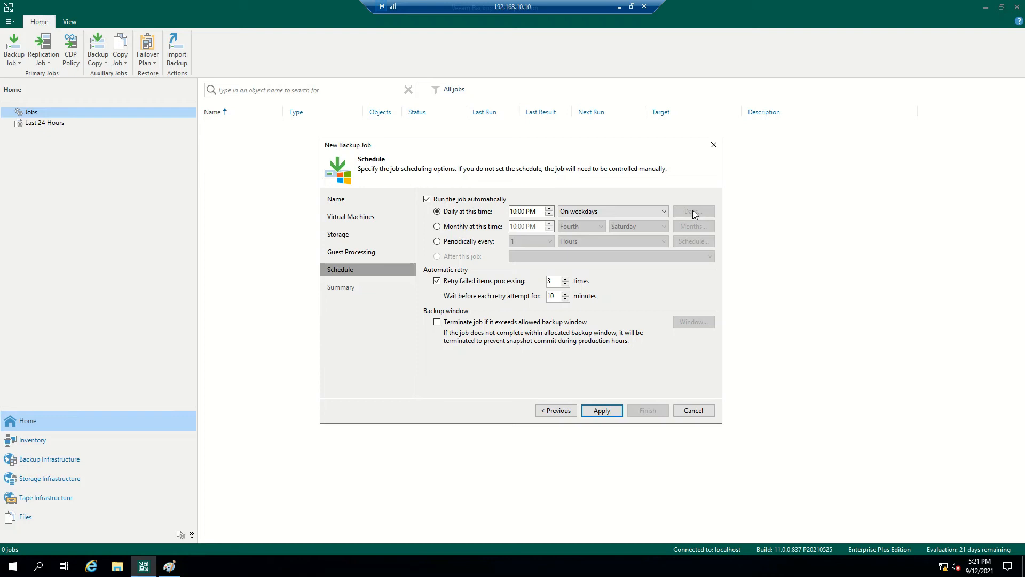
{"action": "left_click", "coordinate": [597, 213]}
{"action": "left_click", "coordinate": [600, 239]}
{"action": "left_click", "coordinate": [693, 212]}
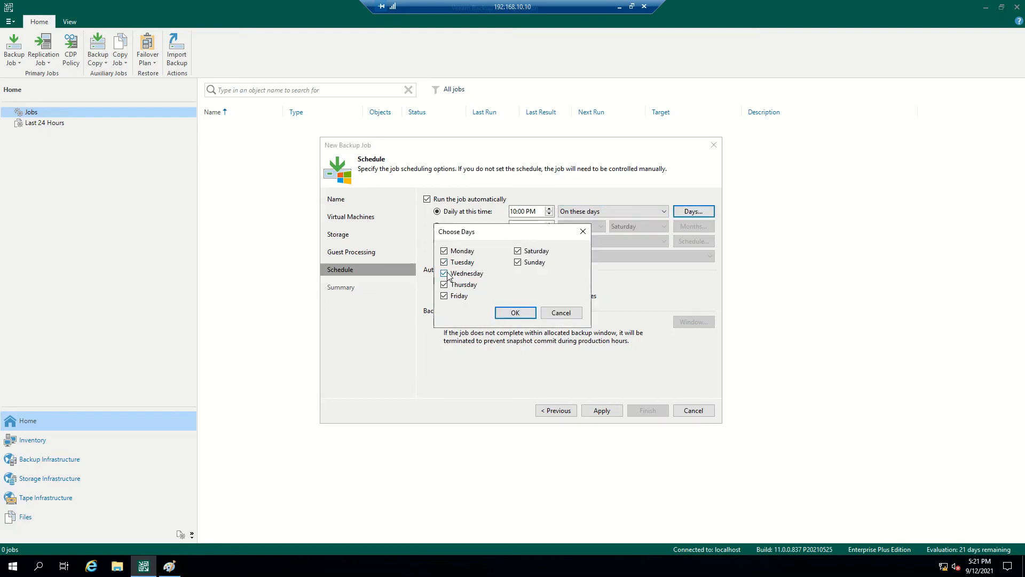
{"action": "left_click", "coordinate": [444, 297]}
{"action": "left_click", "coordinate": [515, 313]}
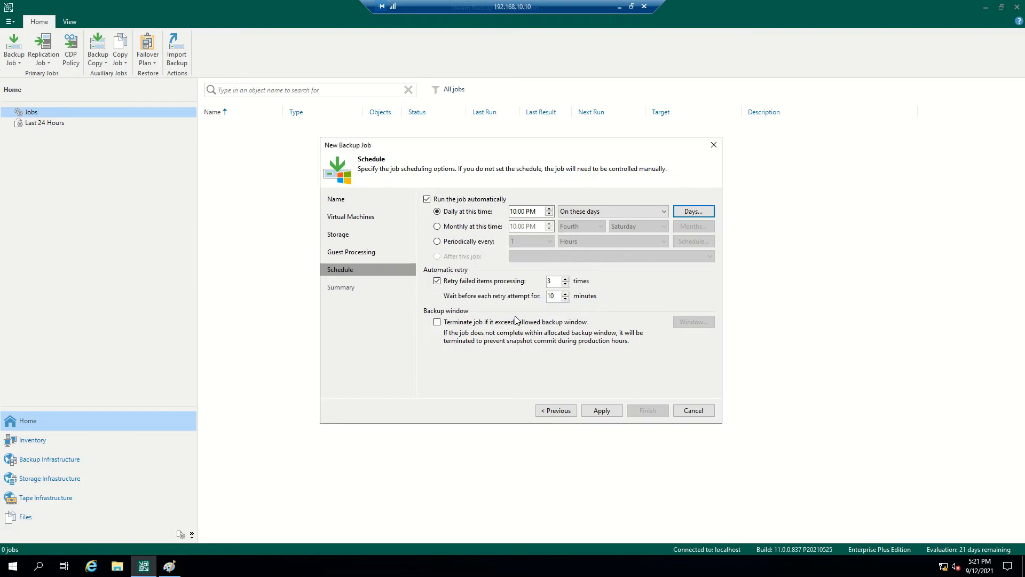
- Apply the job's schedule and finish the New Backup Job wizard with the job set to run on finish
{"action": "left_click", "coordinate": [591, 411]}
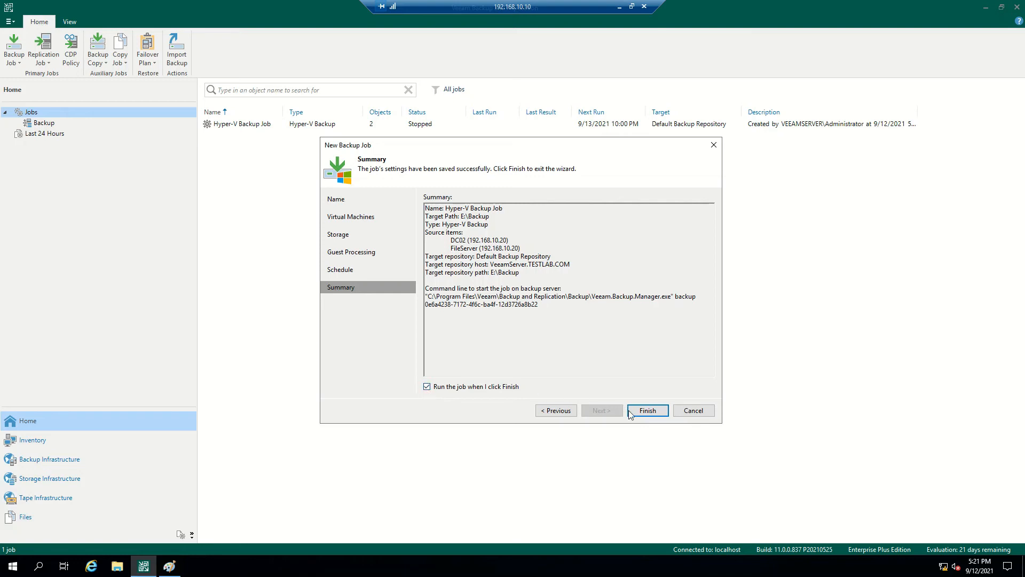
{"action": "left_click", "coordinate": [649, 411]}
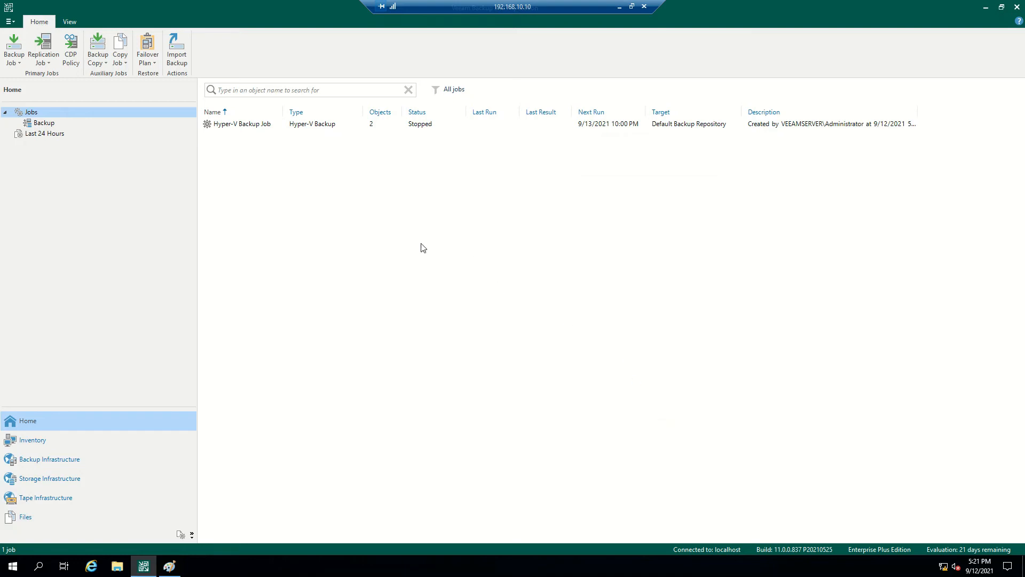
- Examine the running Hyper-V Backup Job session with its progress details expanded, and close the progress window
{"action": "left_click", "coordinate": [254, 127]}
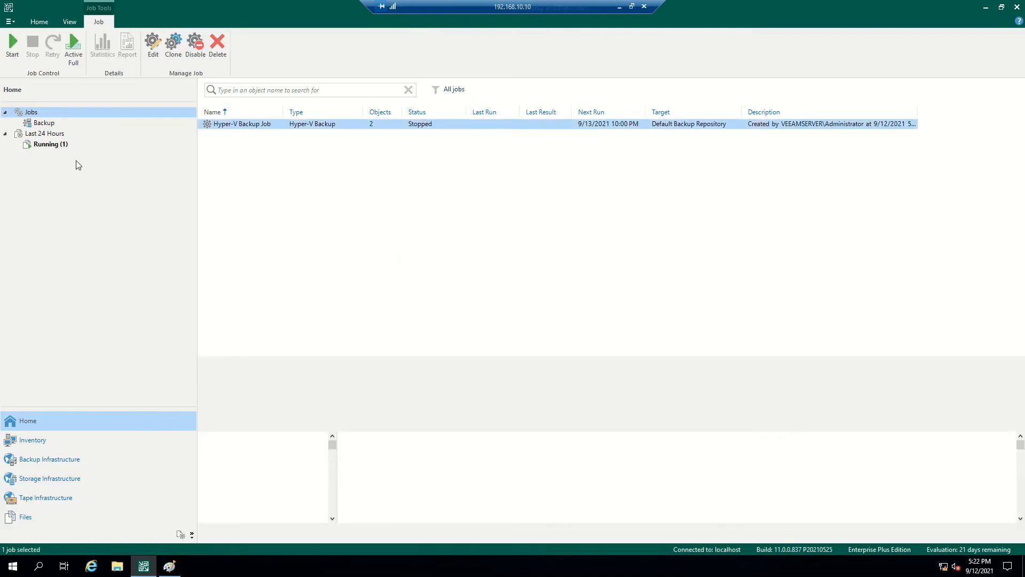
{"action": "left_click", "coordinate": [49, 147]}
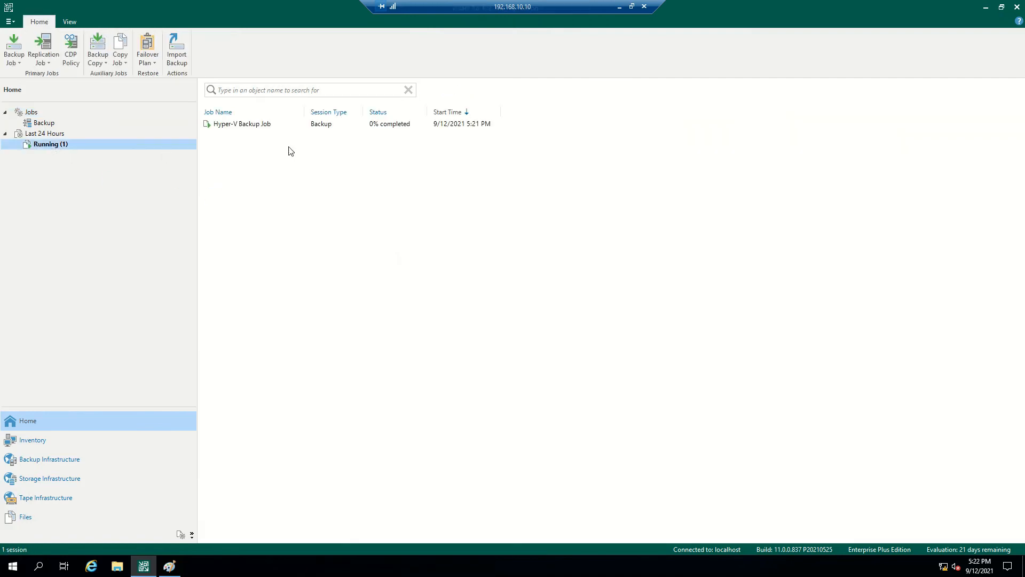
{"action": "left_click", "coordinate": [276, 123]}
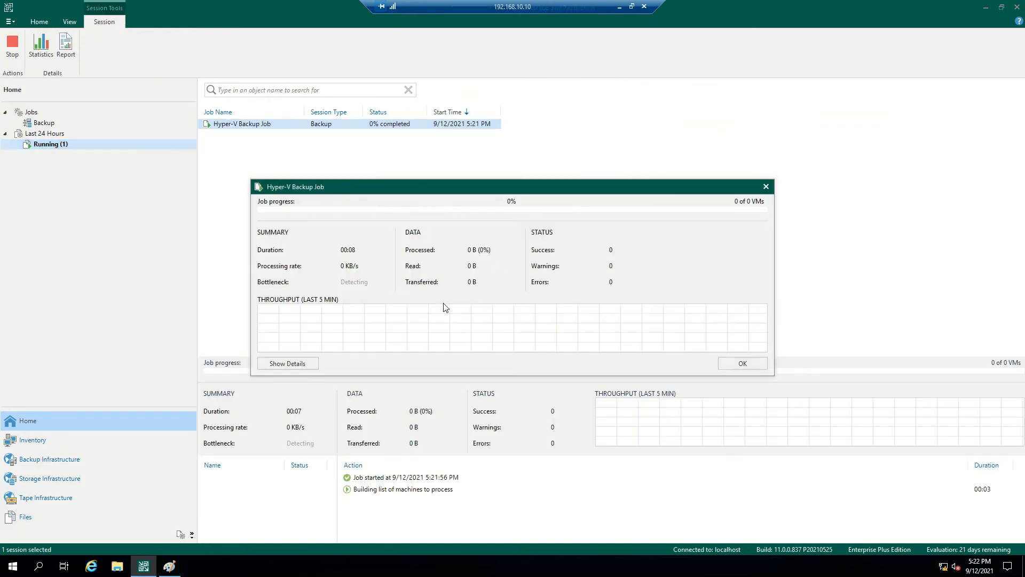
{"action": "left_click", "coordinate": [297, 365]}
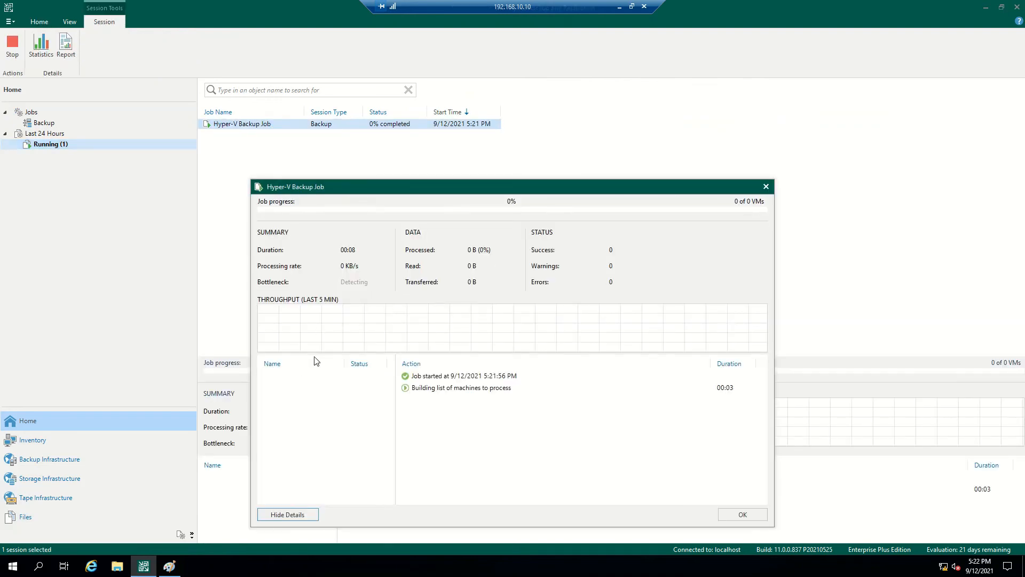
{"action": "left_click_drag", "start_coordinate": [573, 190], "coordinate": [640, 97]}
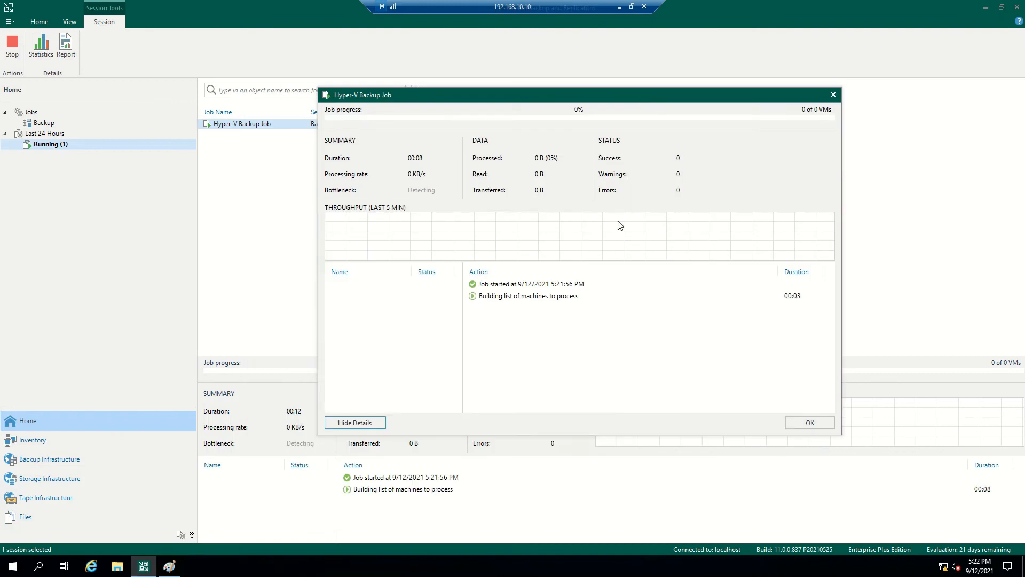
{"action": "left_click", "coordinate": [809, 424]}
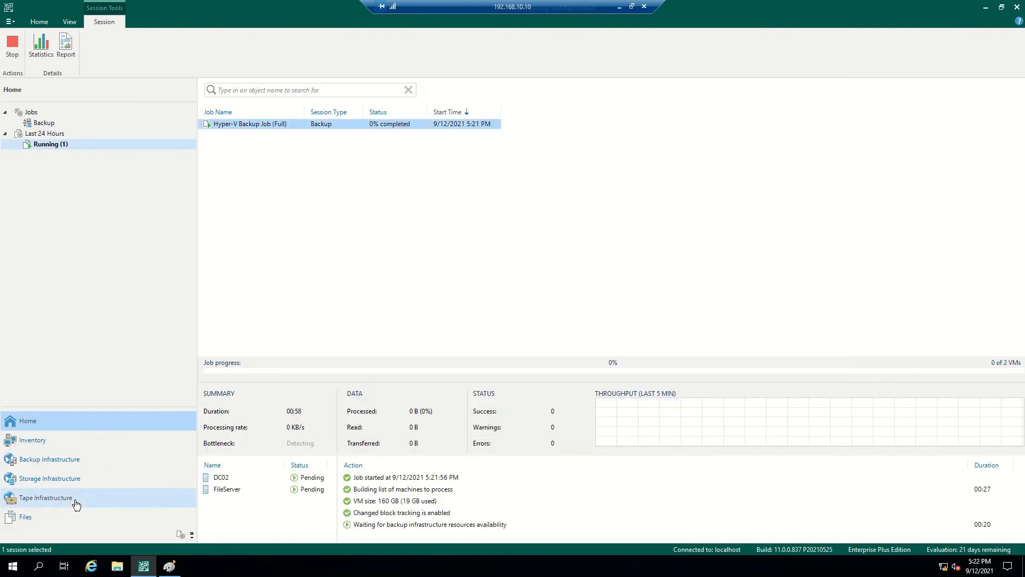
- Open the Default Backup Repository's properties in Backup Infrastructure and examine its advanced storage compatibility settings, including per-machine backup files
{"action": "left_click", "coordinate": [65, 460]}
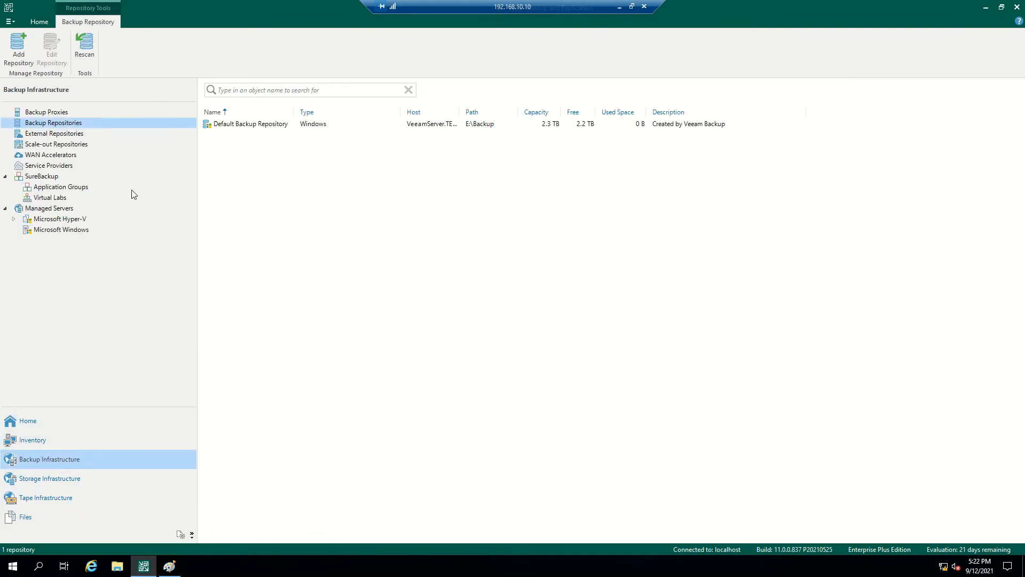
{"action": "left_click", "coordinate": [271, 128]}
{"action": "right_click", "coordinate": [270, 130]}
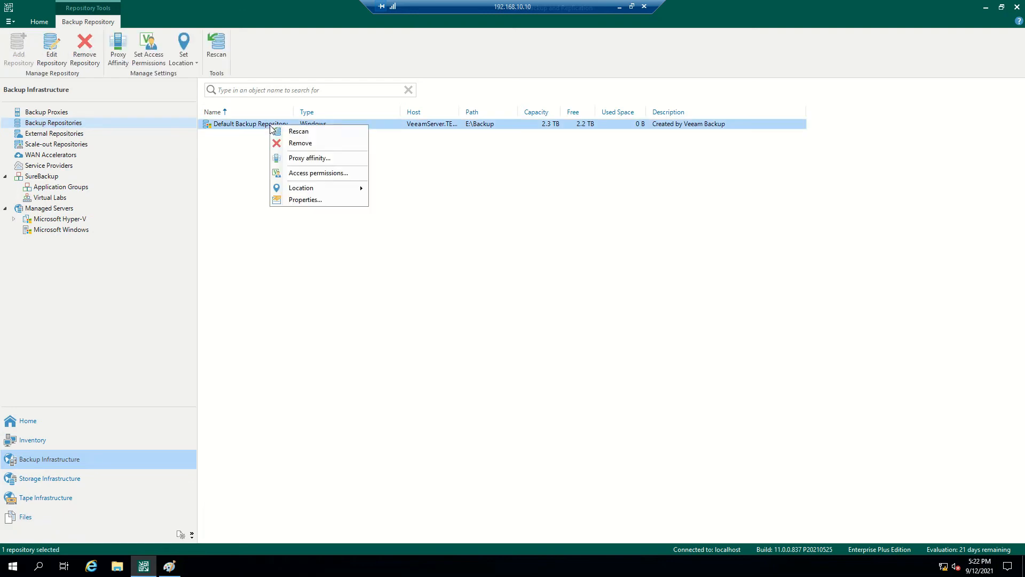
{"action": "left_click", "coordinate": [328, 201]}
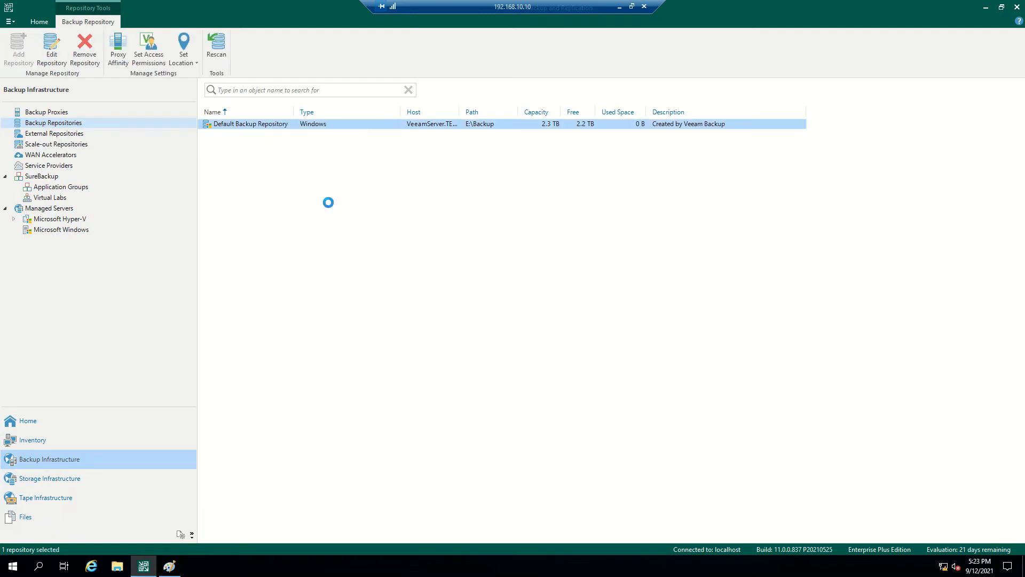
{"action": "right_click", "coordinate": [238, 127]}
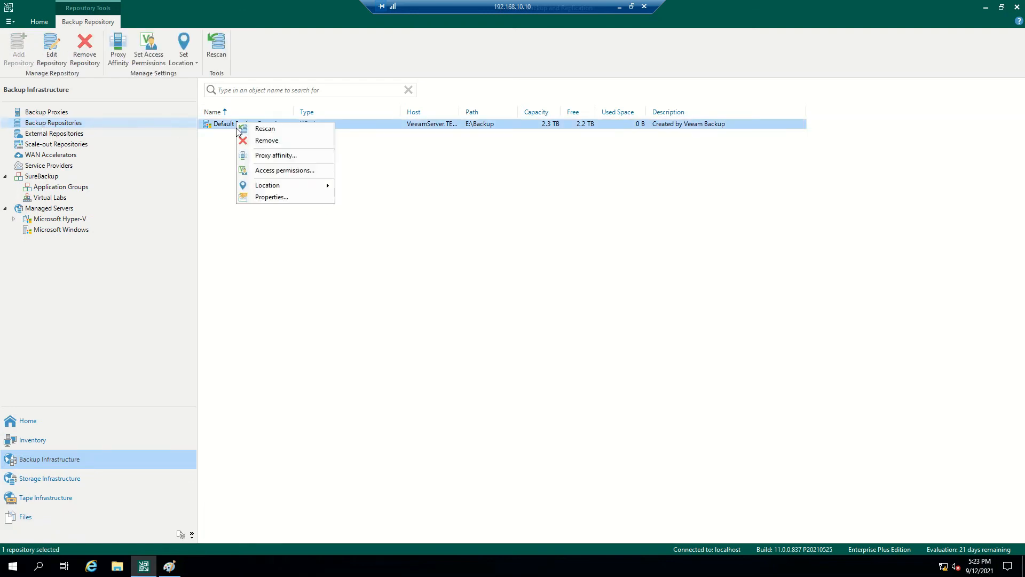
{"action": "left_click", "coordinate": [270, 198]}
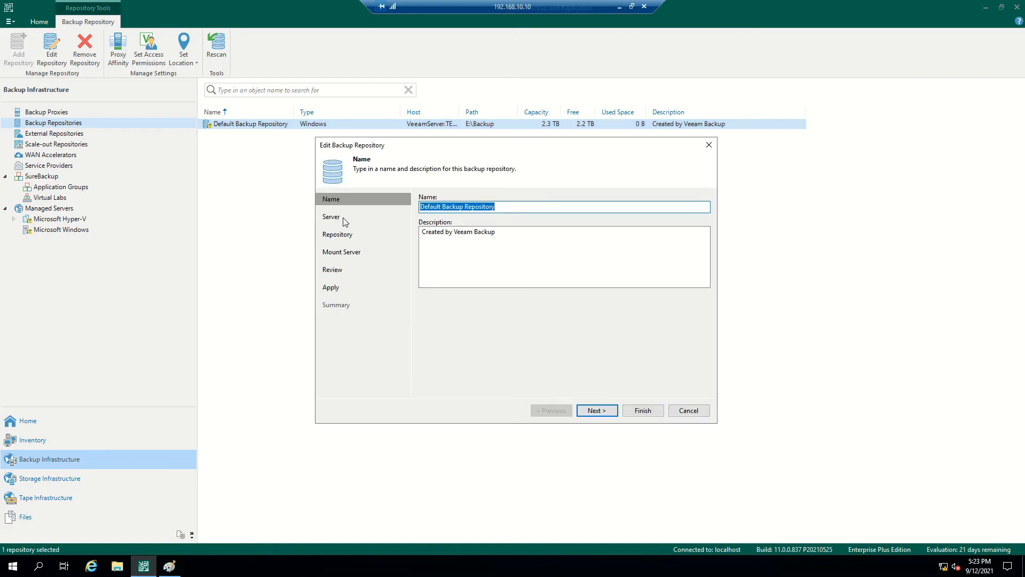
{"action": "left_click", "coordinate": [334, 219]}
{"action": "left_click", "coordinate": [337, 234]}
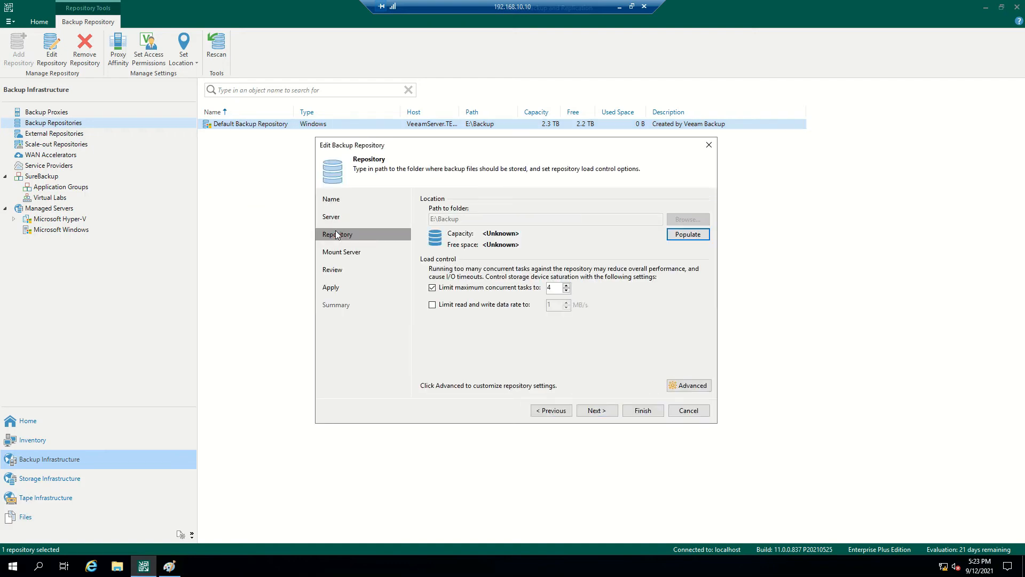
{"action": "left_click", "coordinate": [690, 387]}
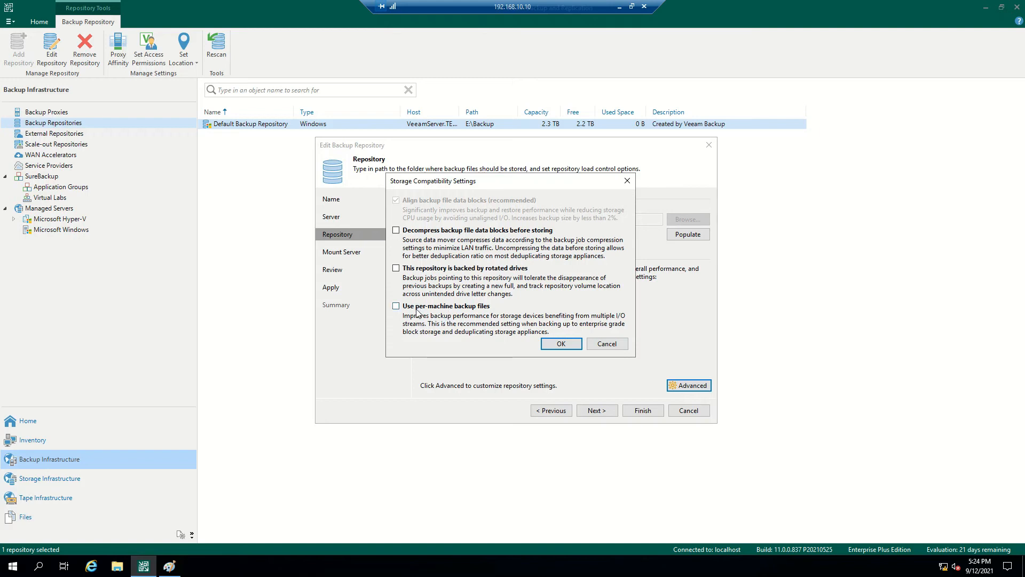
- Switch to File Explorer and open the E:\Backup\Hyper-V Backup Job folder
{"action": "left_click", "coordinate": [117, 566]}
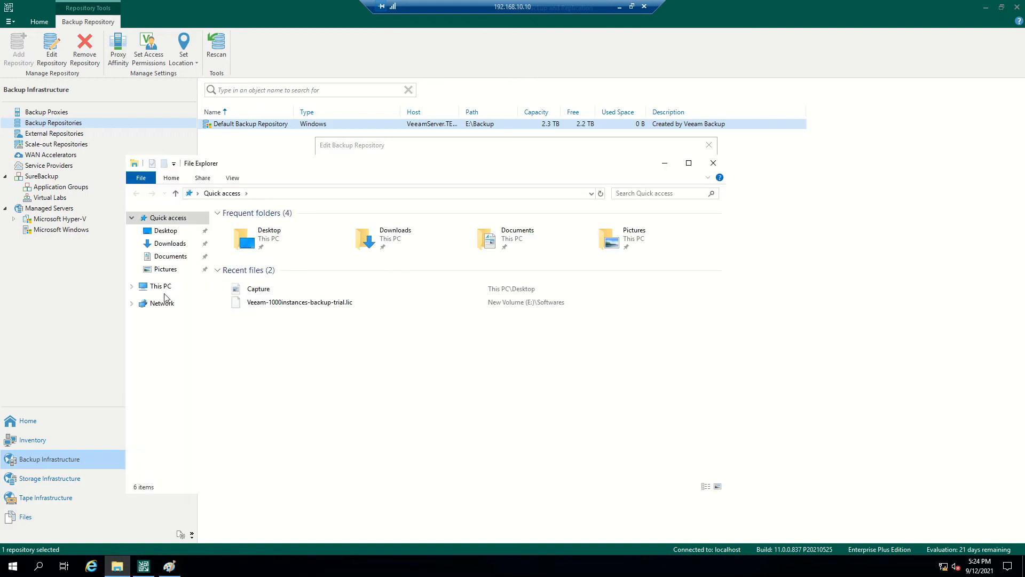
{"action": "left_click", "coordinate": [160, 287]}
{"action": "double_click", "coordinate": [586, 343]}
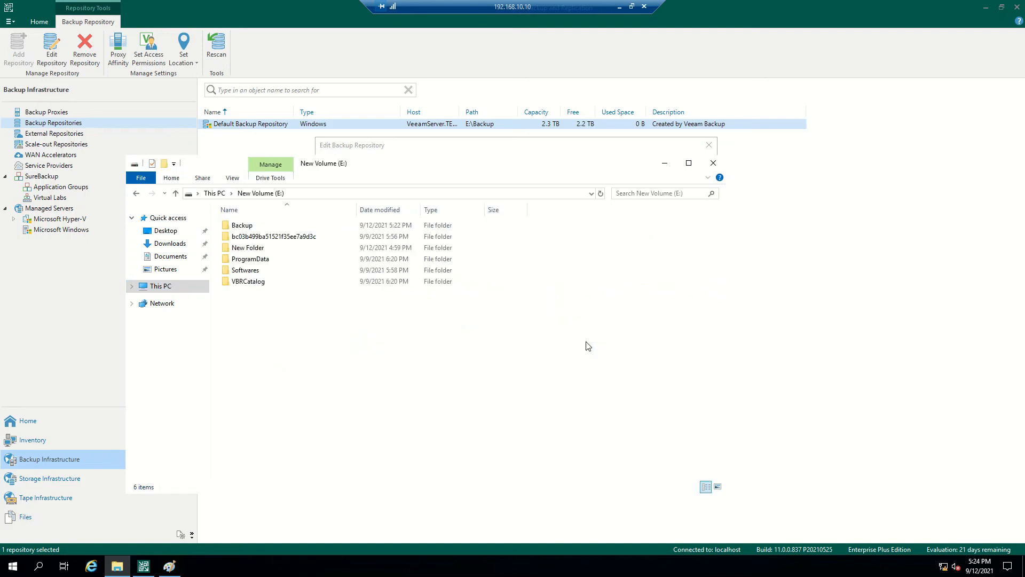
{"action": "double_click", "coordinate": [239, 225]}
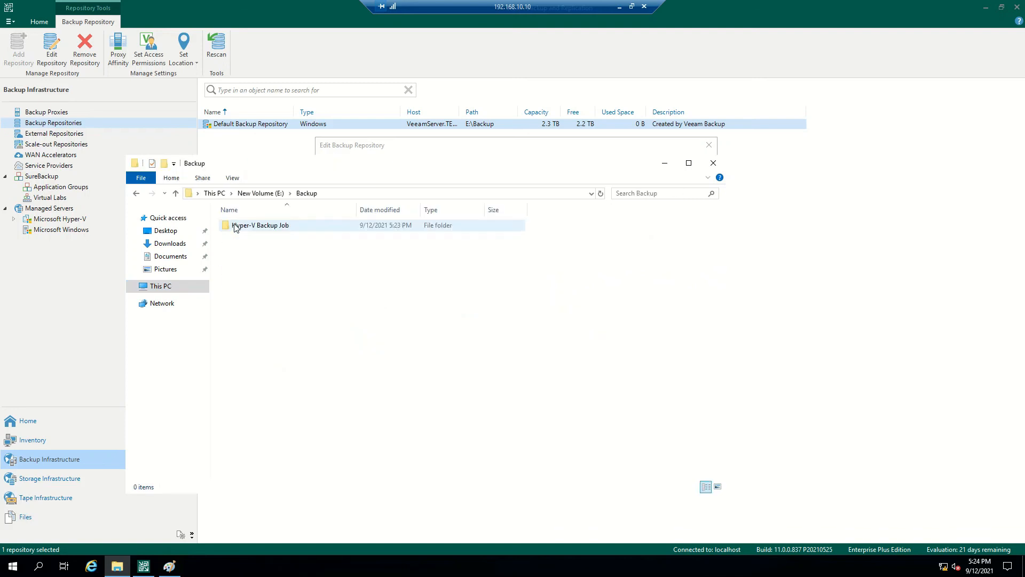
{"action": "double_click", "coordinate": [235, 226]}
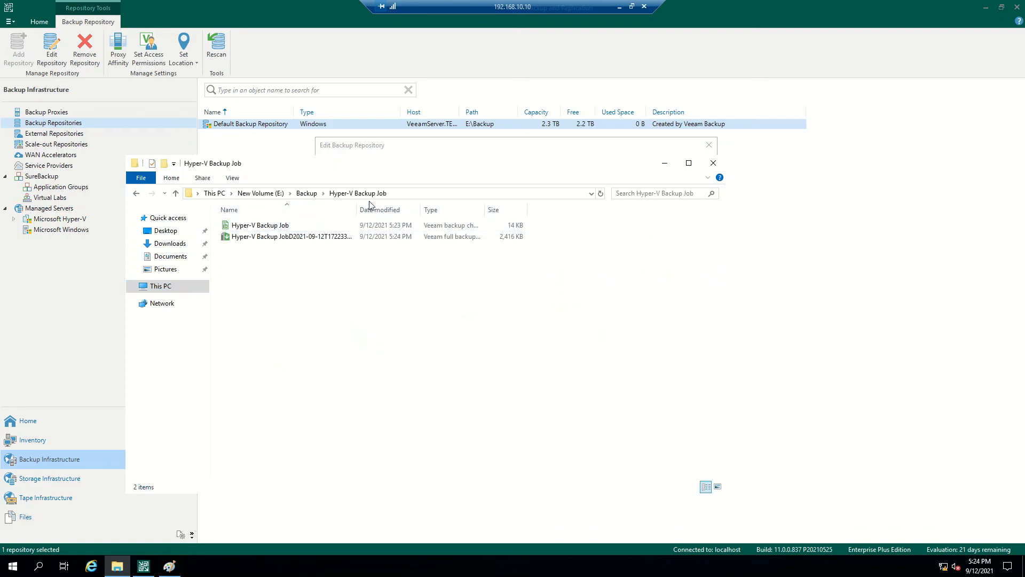
- Widen the Name column, show file name extensions, and select the job's full backup file (.vbk)
{"action": "left_click_drag", "start_coordinate": [355, 208], "coordinate": [412, 209]}
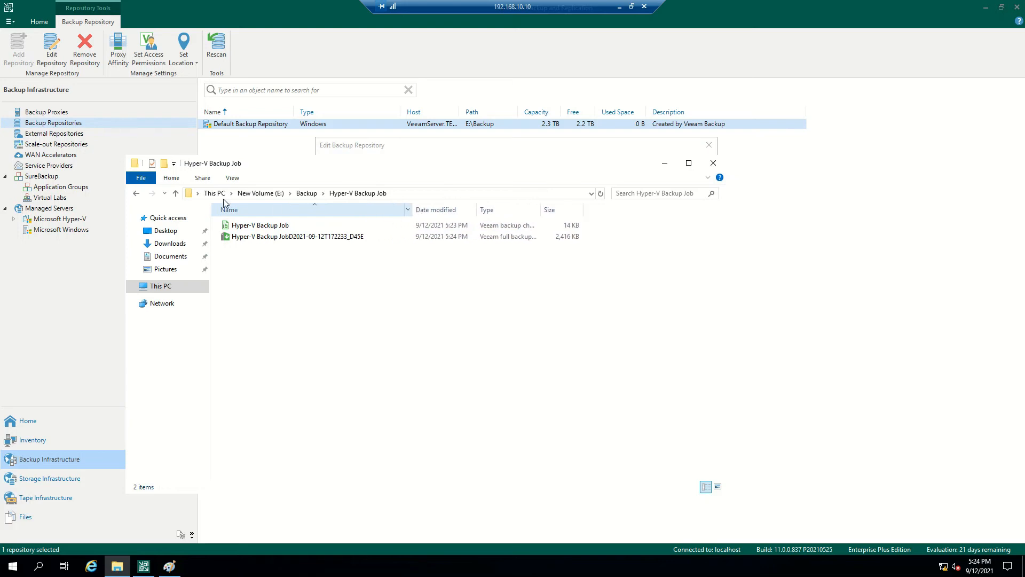
{"action": "left_click", "coordinate": [233, 179]}
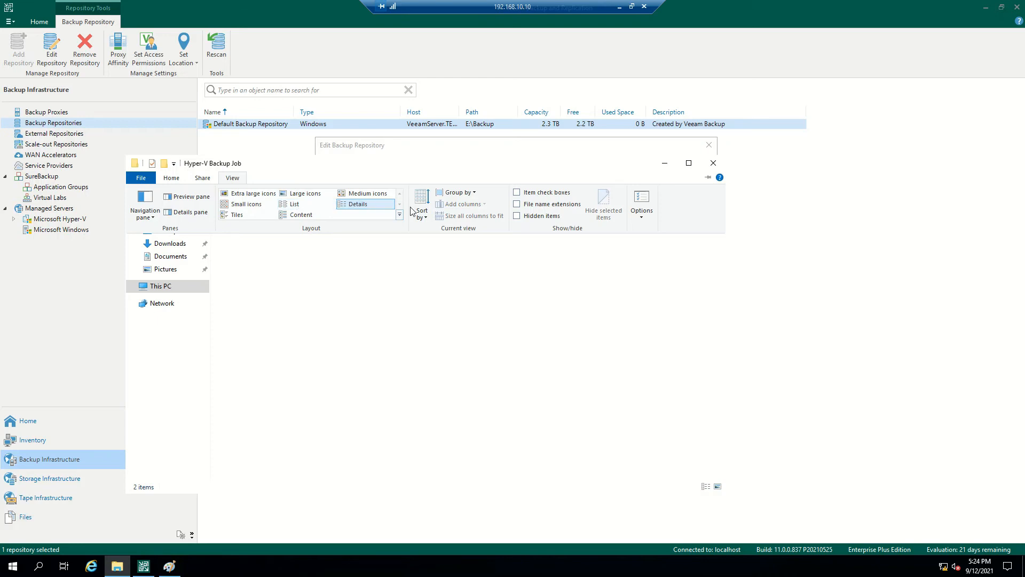
{"action": "left_click", "coordinate": [517, 204]}
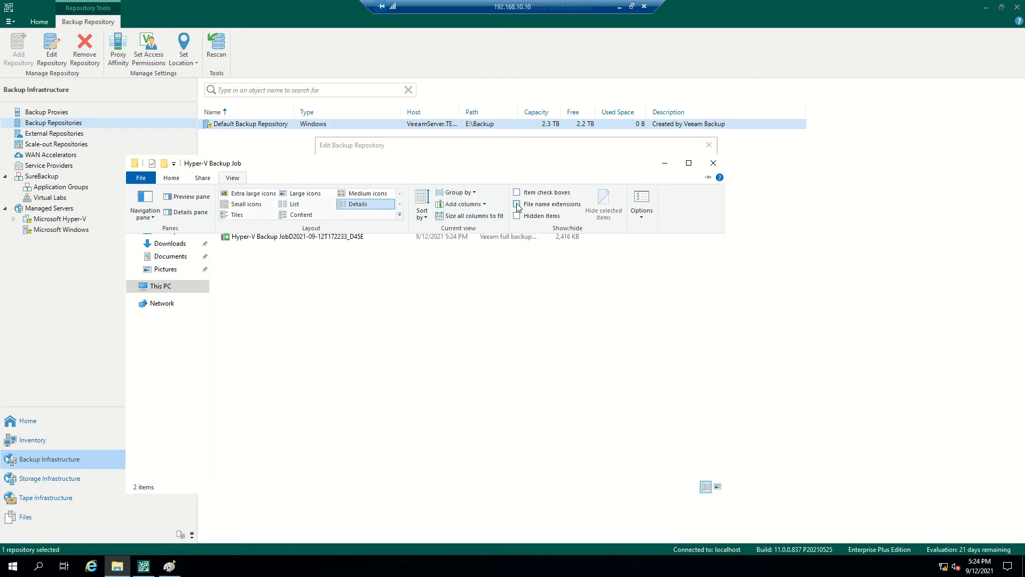
{"action": "left_click", "coordinate": [300, 239]}
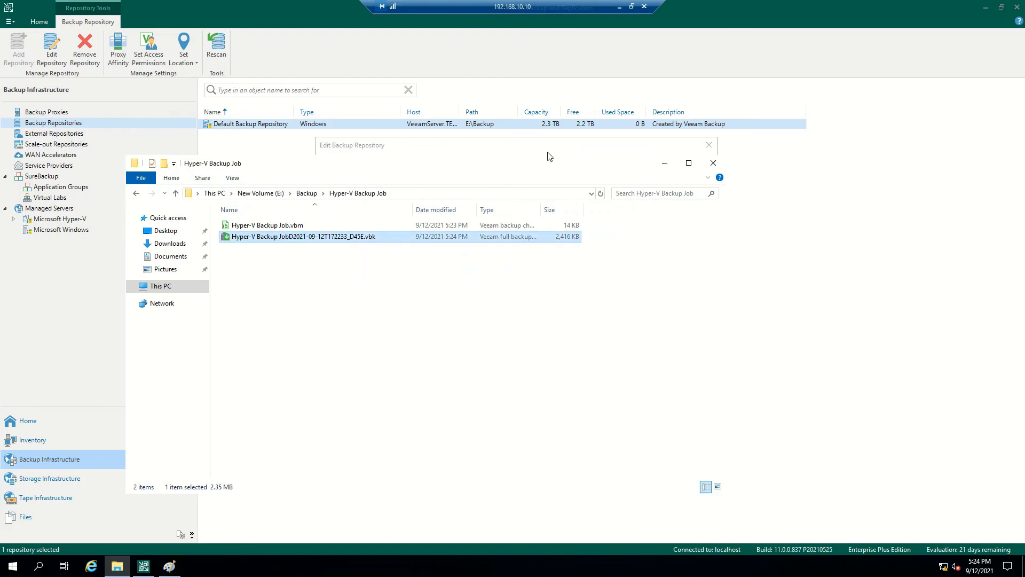
- Close the backup folder window and cancel out of the repository's storage compatibility settings and properties without changes
{"action": "left_click_drag", "start_coordinate": [534, 167], "coordinate": [581, 136]}
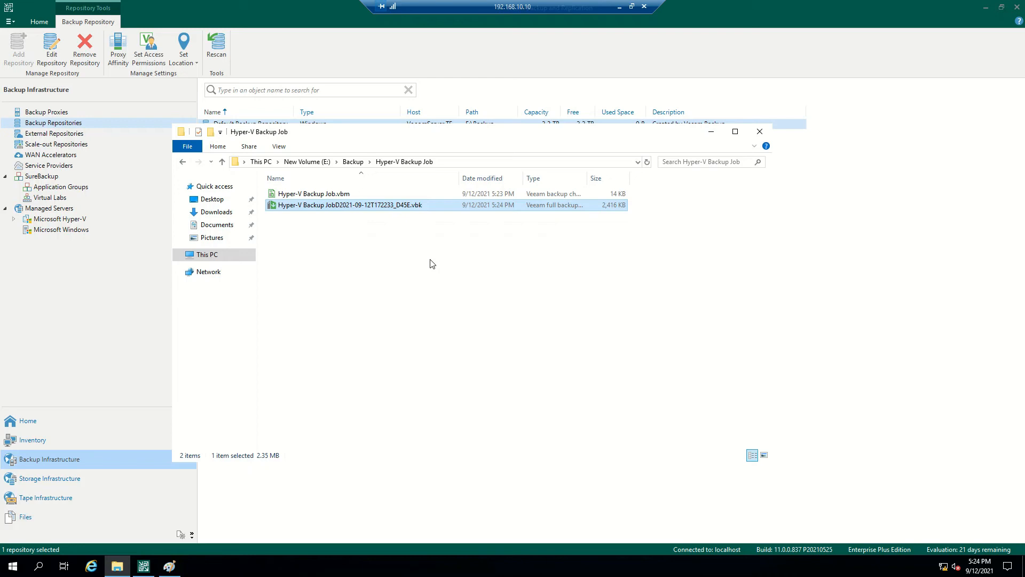
{"action": "left_click", "coordinate": [761, 131]}
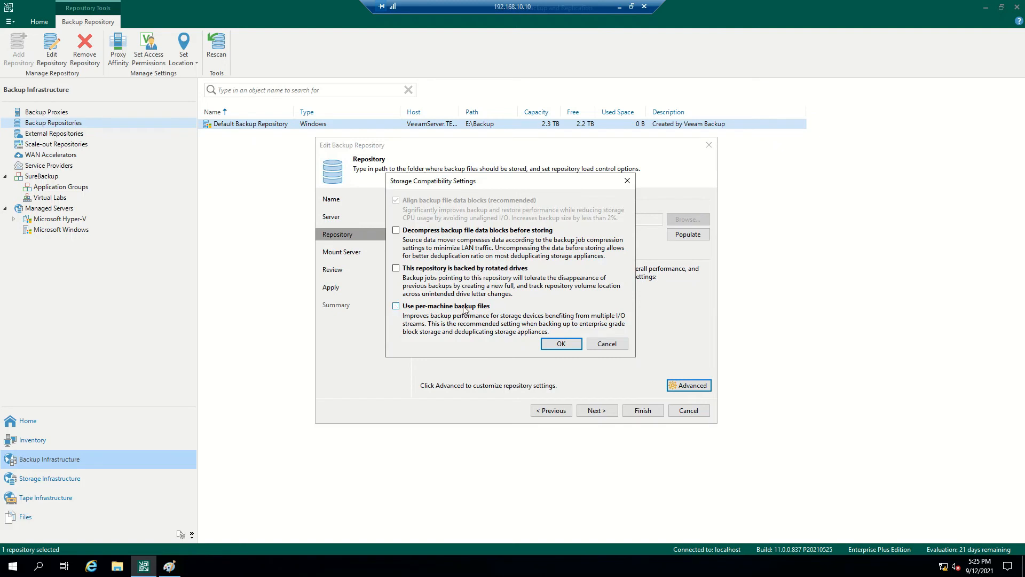
{"action": "left_click", "coordinate": [605, 343]}
{"action": "left_click", "coordinate": [688, 410]}
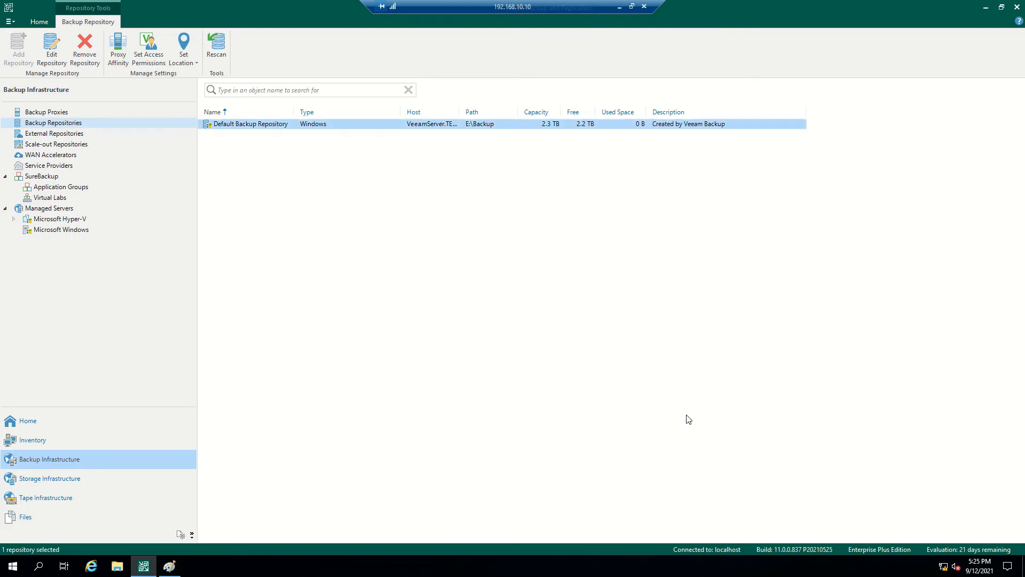
- Reopen the E:\Backup\Hyper-V Backup Job folder in File Explorer and select the .vbk file
{"action": "left_click", "coordinate": [127, 561]}
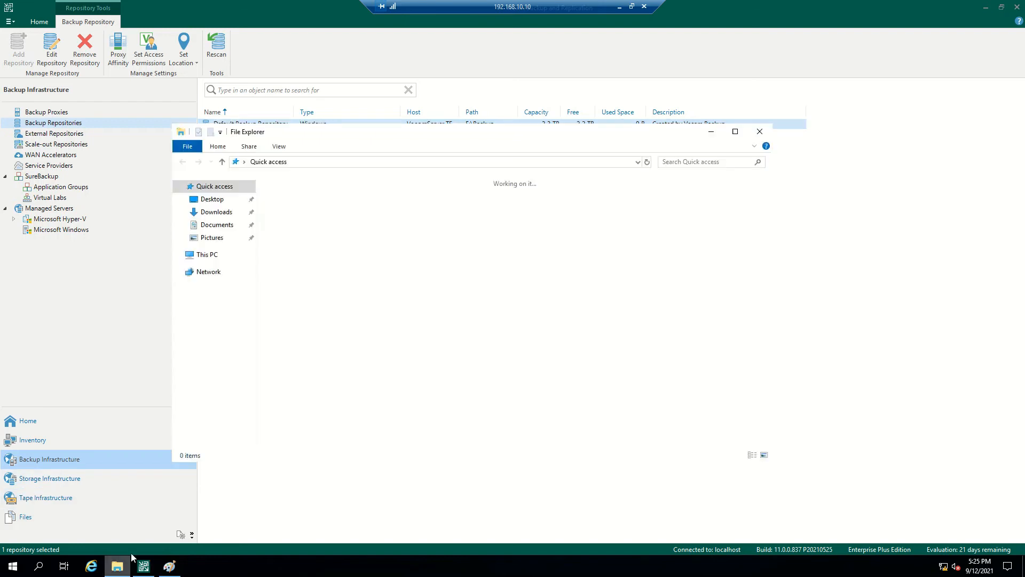
{"action": "left_click", "coordinate": [208, 257]}
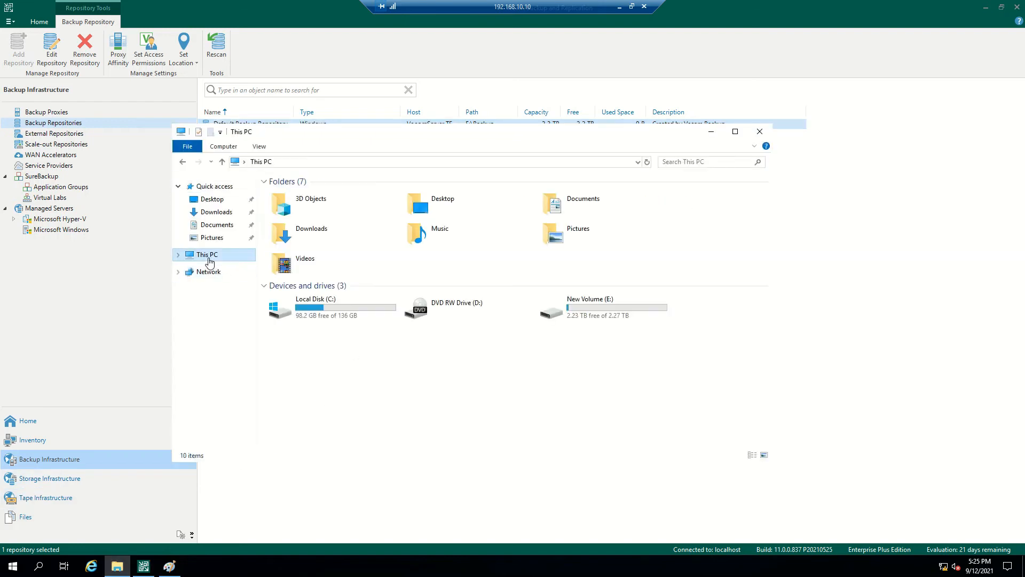
{"action": "double_click", "coordinate": [603, 300]}
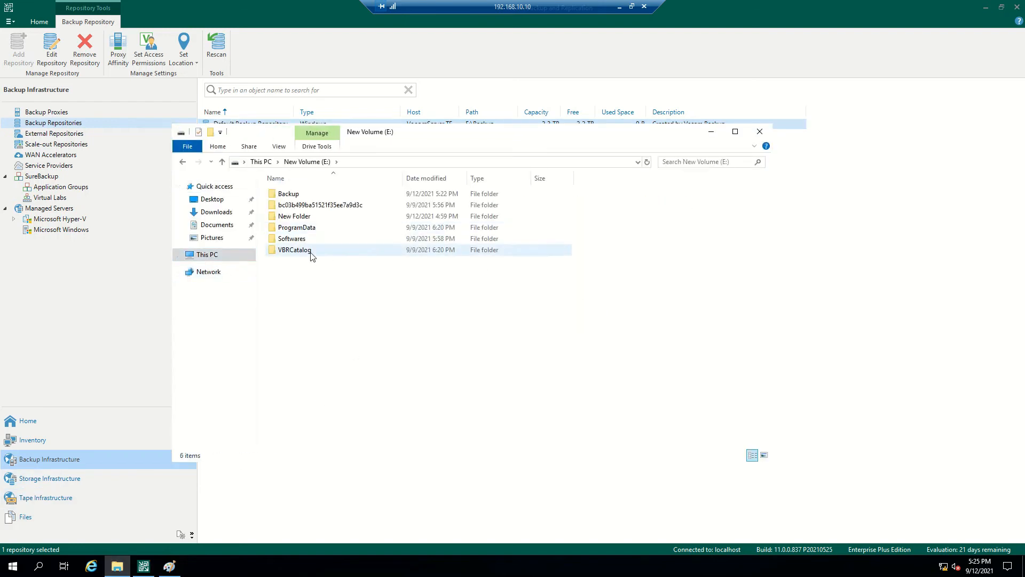
{"action": "double_click", "coordinate": [299, 196]}
{"action": "left_click", "coordinate": [302, 197]}
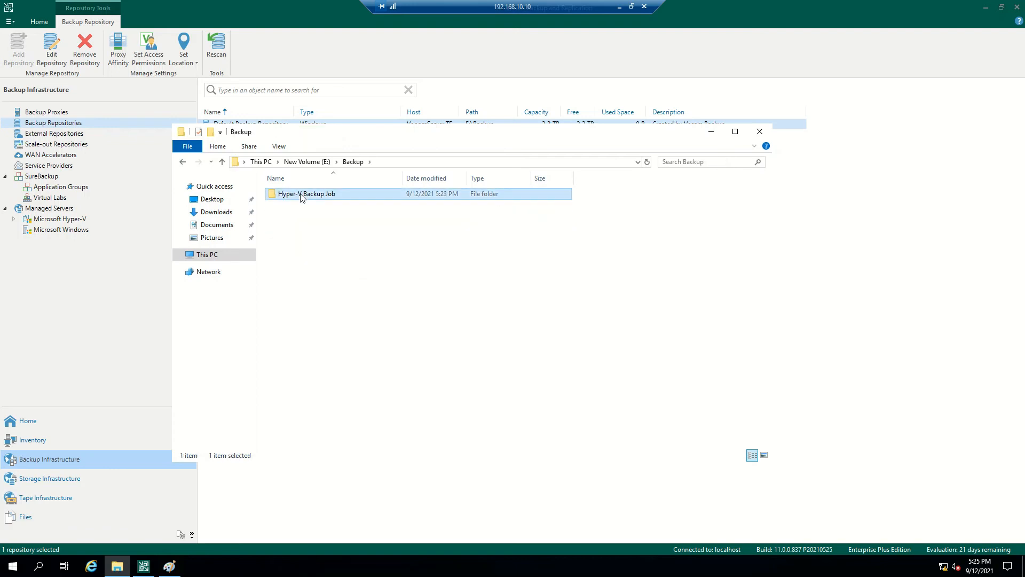
{"action": "double_click", "coordinate": [302, 197]}
{"action": "left_click", "coordinate": [396, 210]}
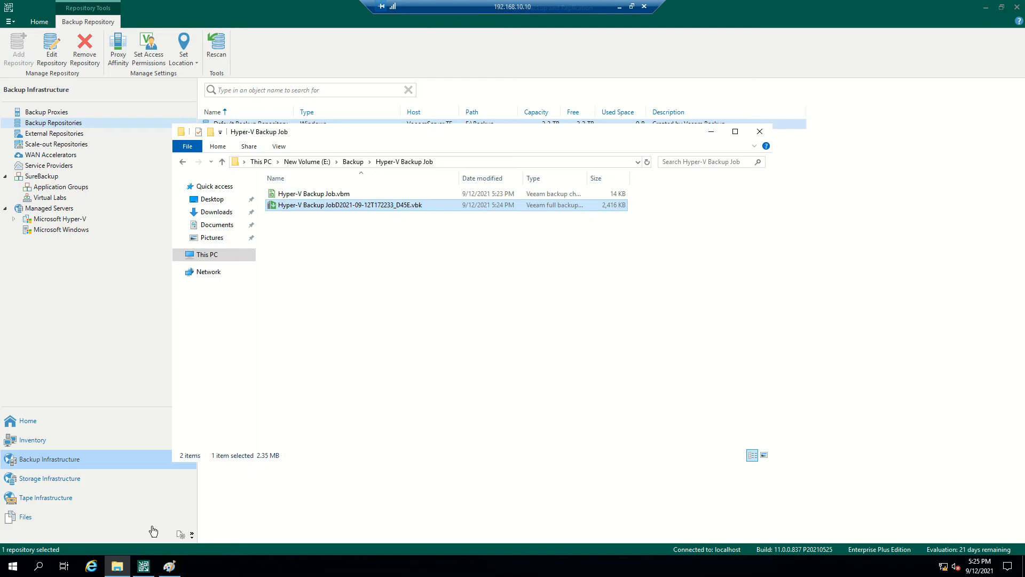
- Switch back to Veeam's Home view and examine DC02's processing details in the running Hyper-V Backup Job session
{"action": "left_click", "coordinate": [97, 322]}
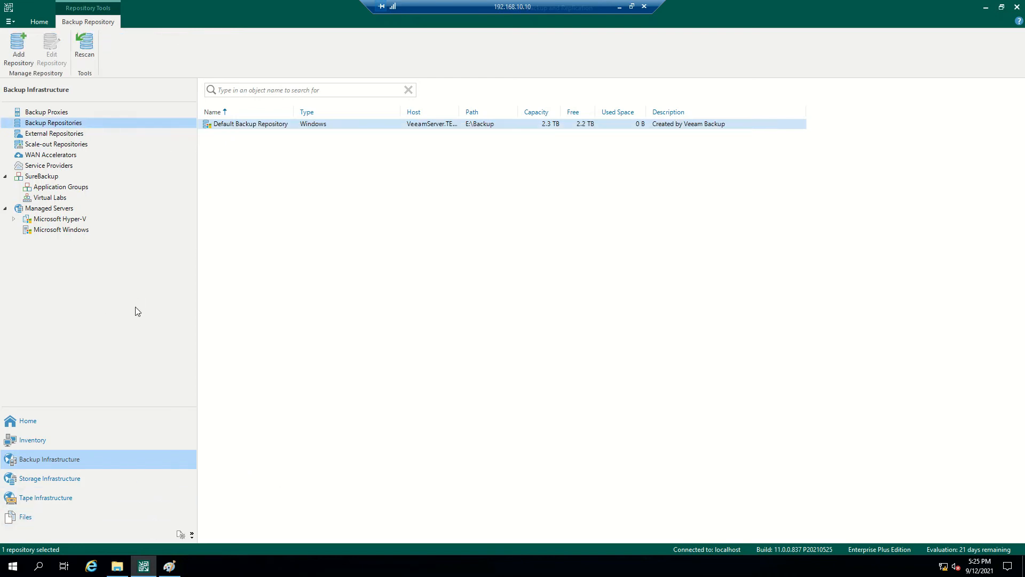
{"action": "left_click", "coordinate": [42, 421]}
{"action": "left_click", "coordinate": [262, 127]}
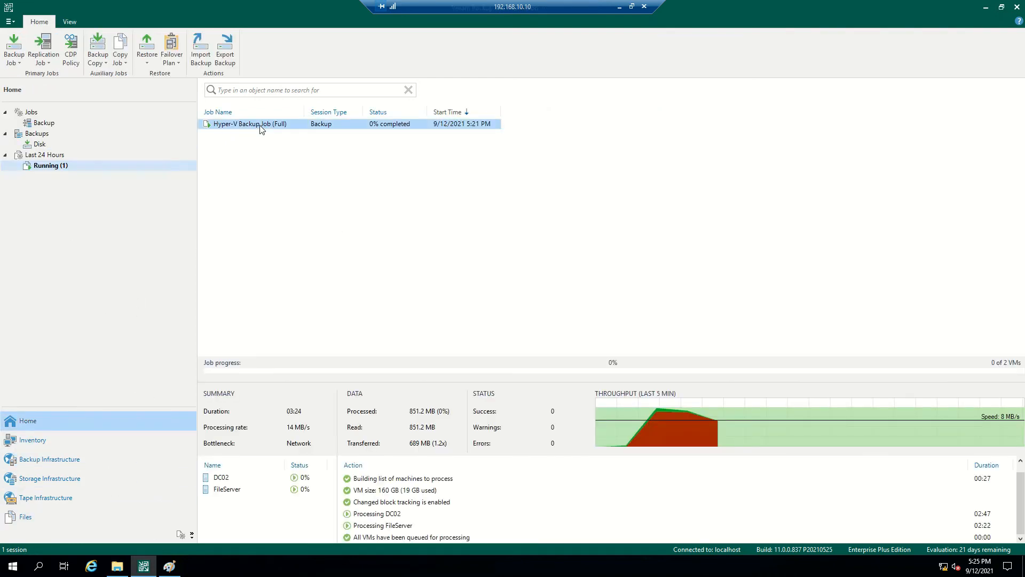
{"action": "right_click", "coordinate": [262, 127]}
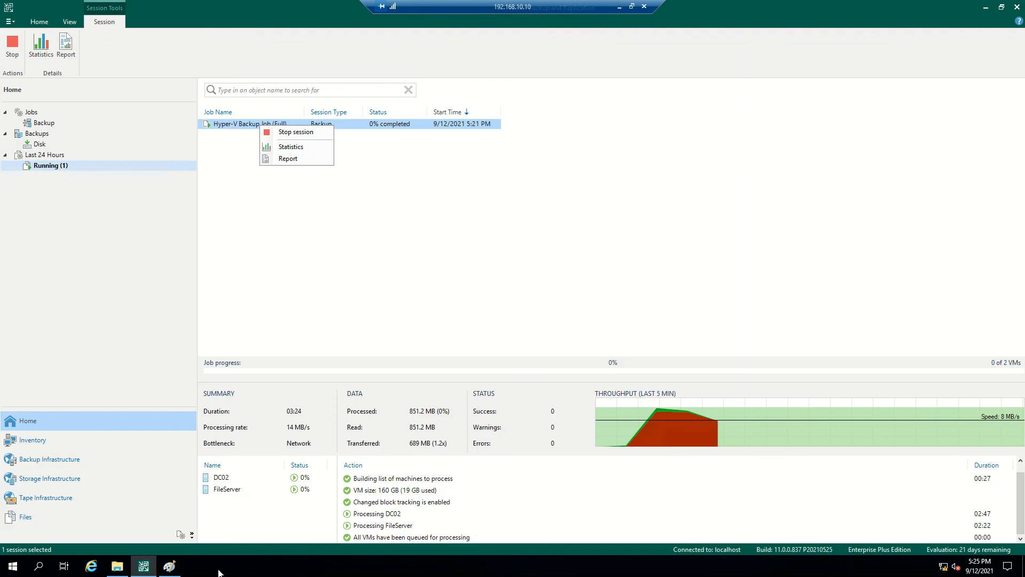
{"action": "left_click", "coordinate": [219, 478]}
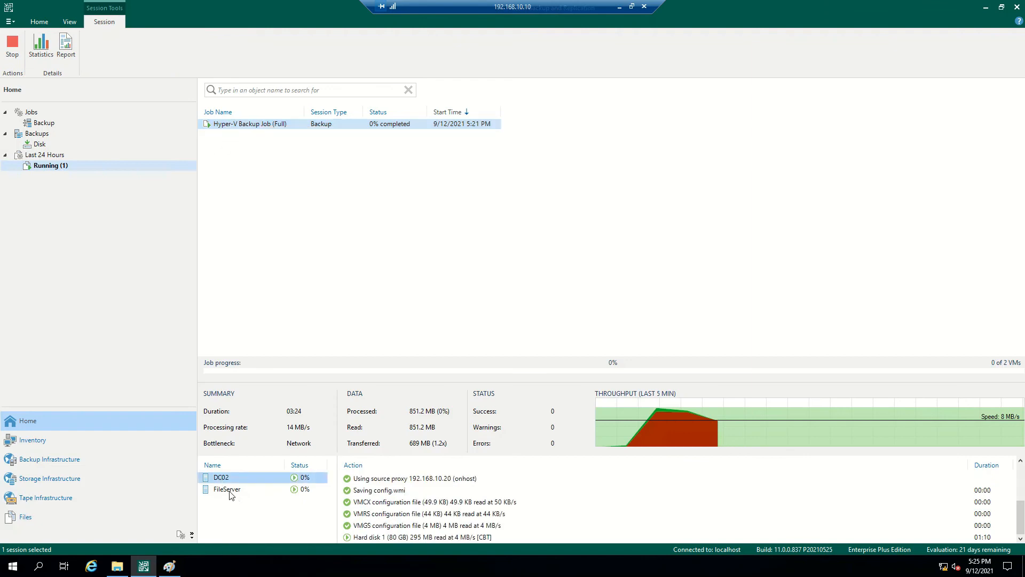
- Examine FileServer's processing details in the running session, check the backup files in File Explorer, and return to Veeam Backup & Replication
{"action": "left_click", "coordinate": [231, 494]}
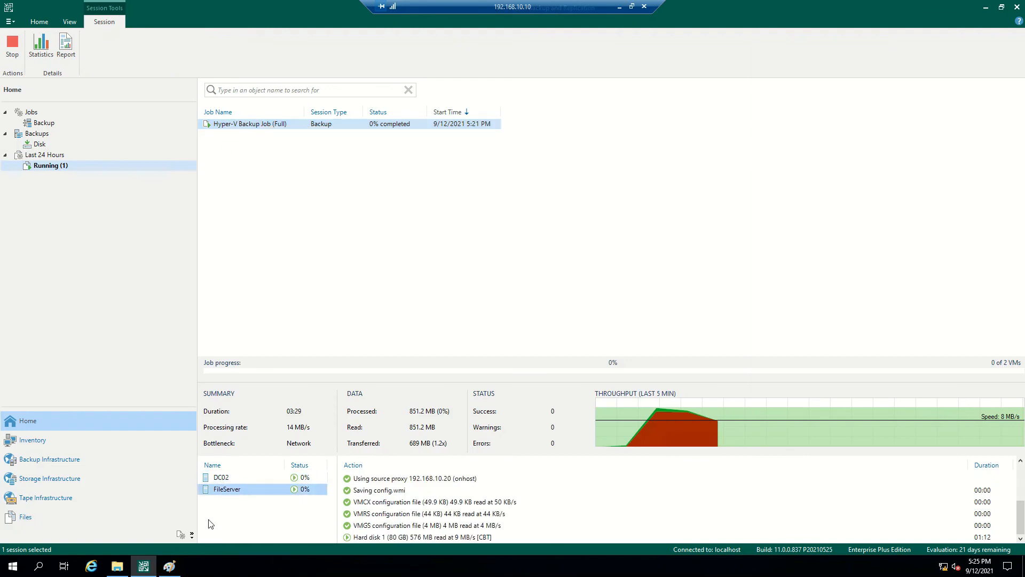
{"action": "mouse_move", "coordinate": [149, 566]}
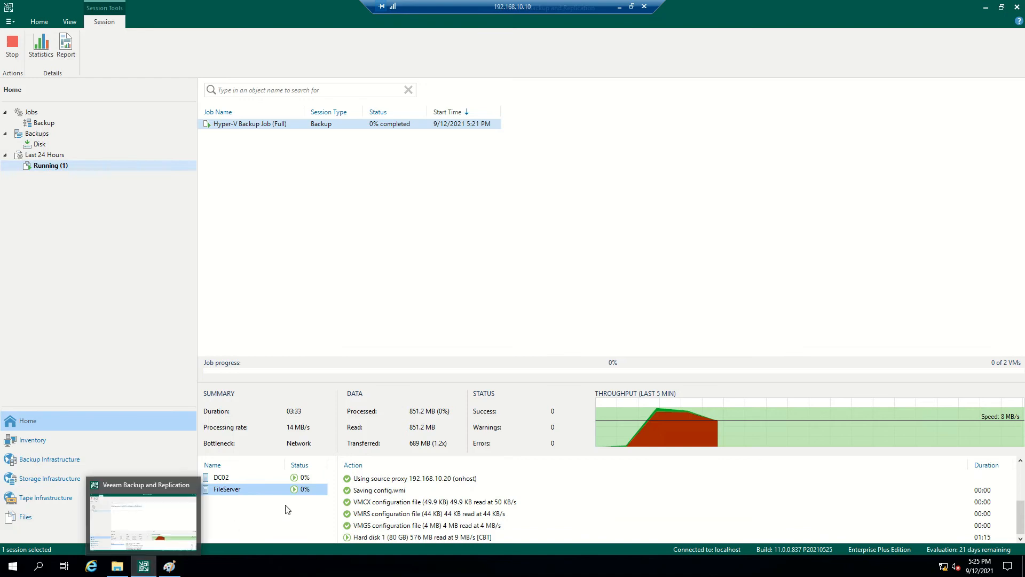
{"action": "left_click", "coordinate": [115, 571]}
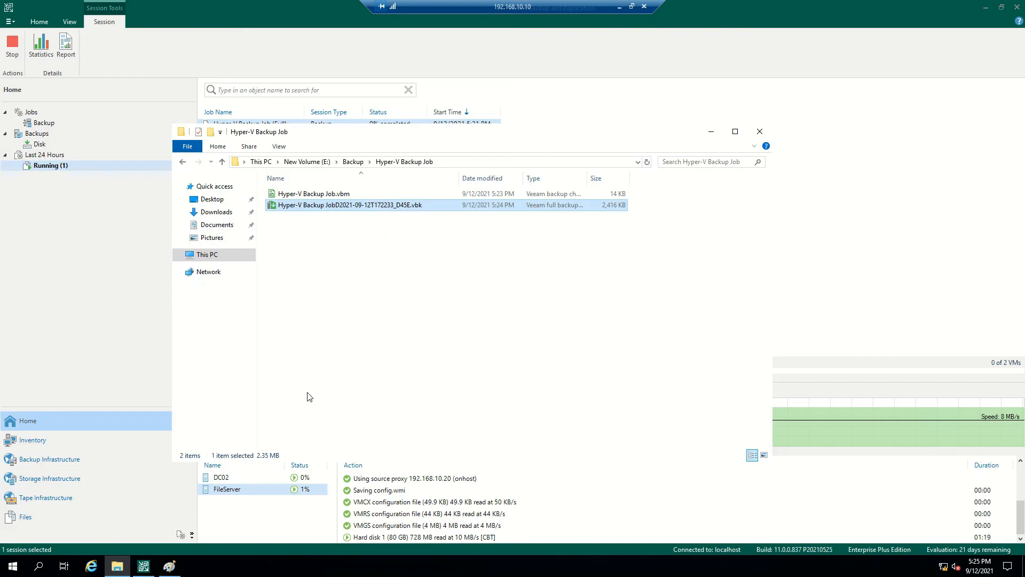
{"action": "left_click", "coordinate": [59, 288]}
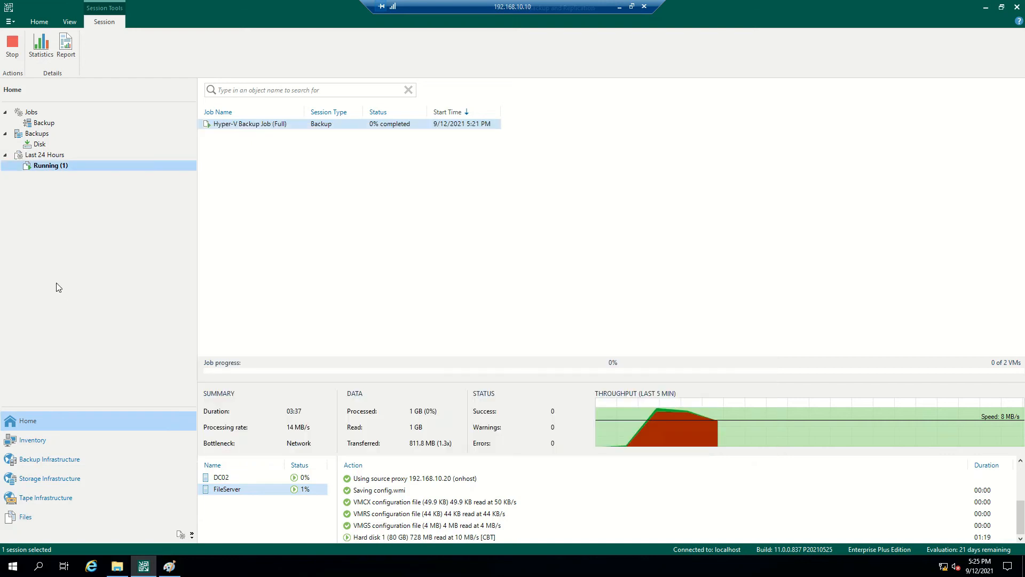
- Try toggling Use per-machine backup files in the Default Backup Repository's storage compatibility settings, and cancel the settings and the repository properties
{"action": "left_click", "coordinate": [45, 440]}
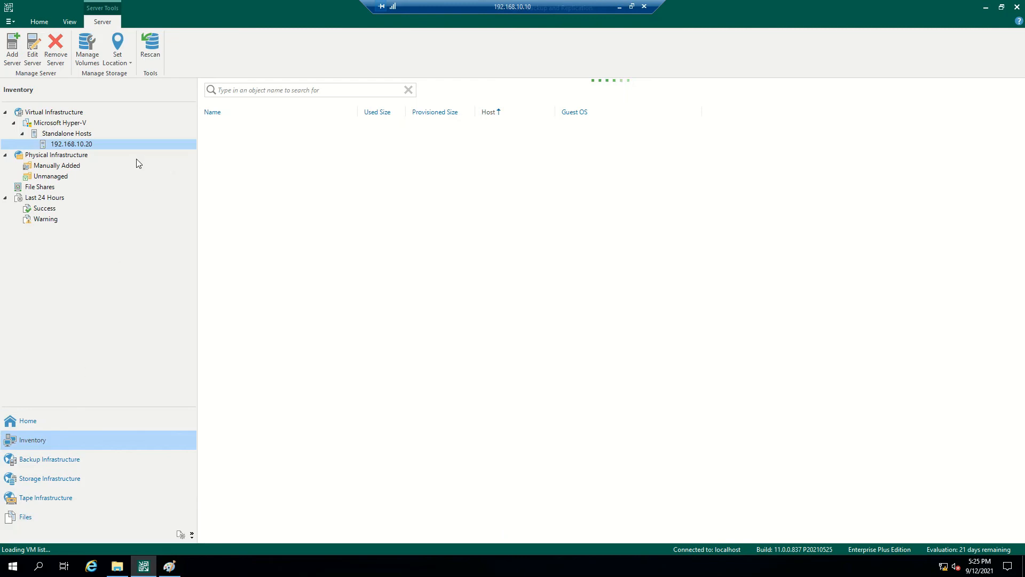
{"action": "left_click", "coordinate": [170, 467]}
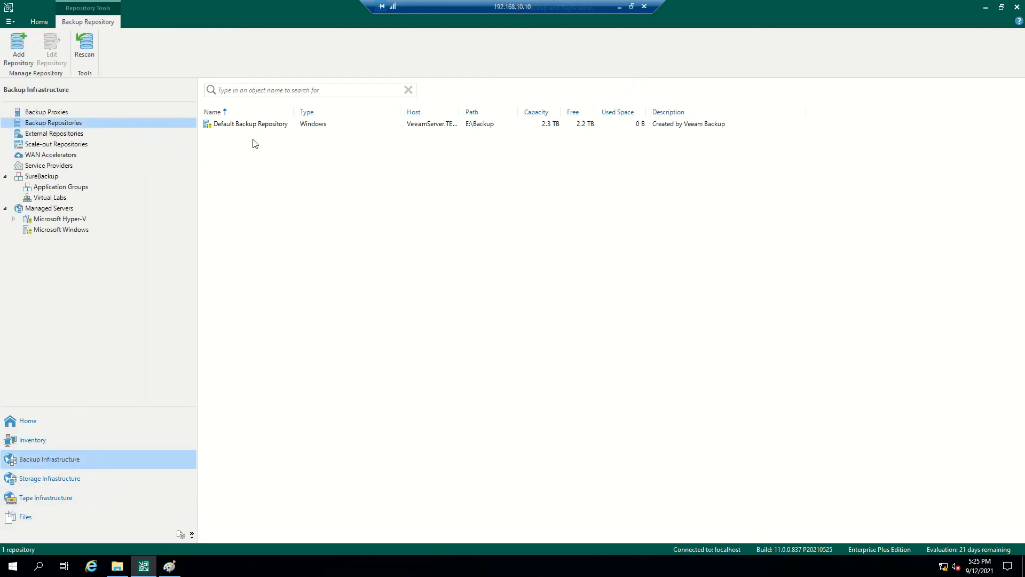
{"action": "right_click", "coordinate": [254, 125]}
{"action": "left_click", "coordinate": [297, 200]}
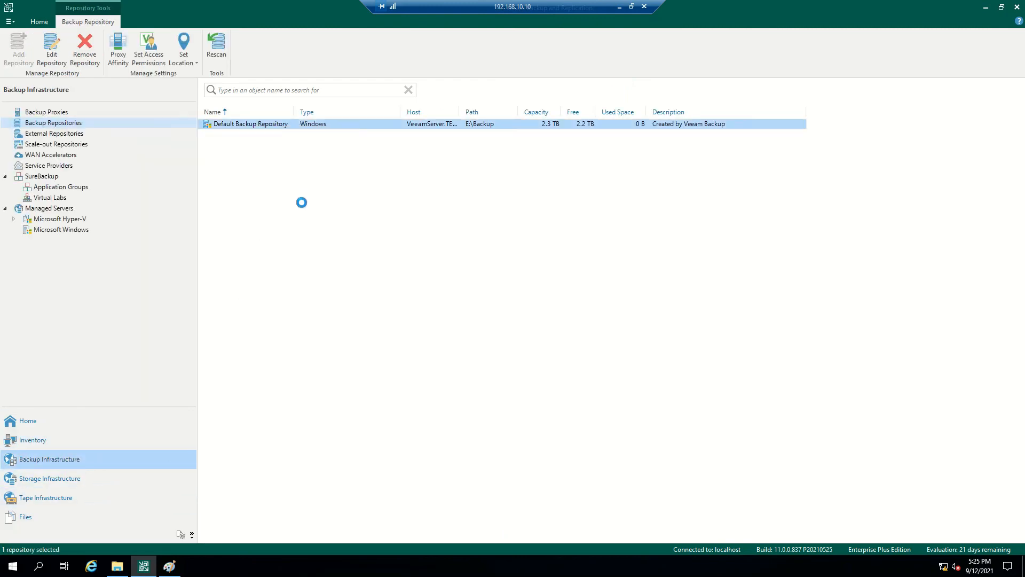
{"action": "left_click", "coordinate": [336, 239]}
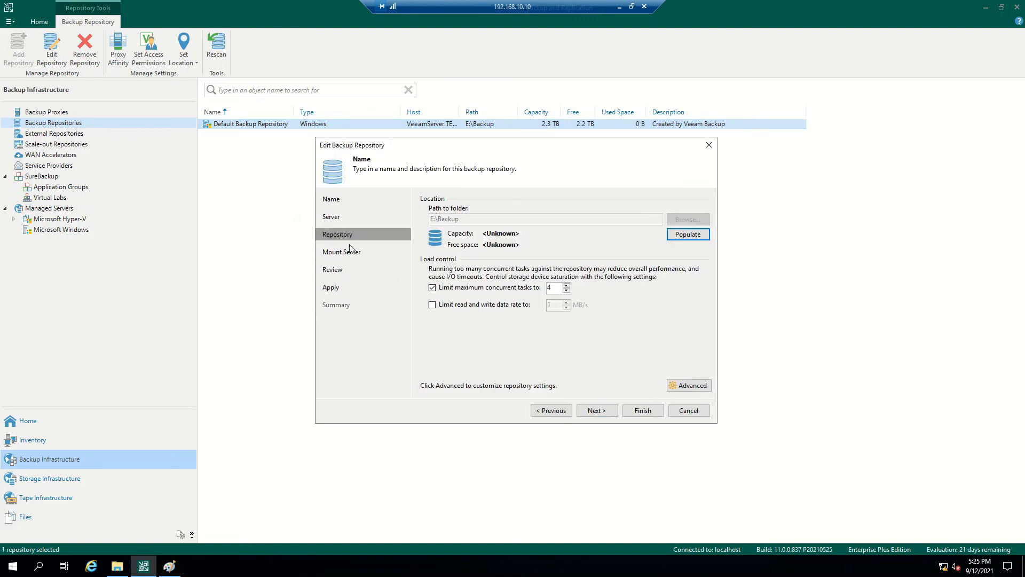
{"action": "left_click", "coordinate": [689, 385]}
{"action": "left_click", "coordinate": [396, 306]}
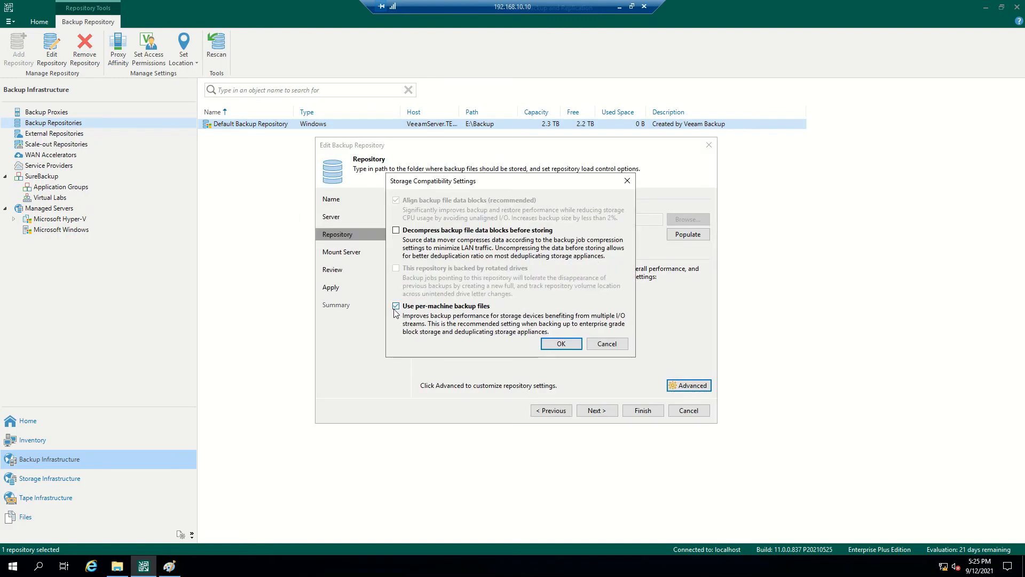
{"action": "left_click", "coordinate": [395, 307]}
{"action": "left_click", "coordinate": [395, 307]}
{"action": "left_click", "coordinate": [395, 307]}
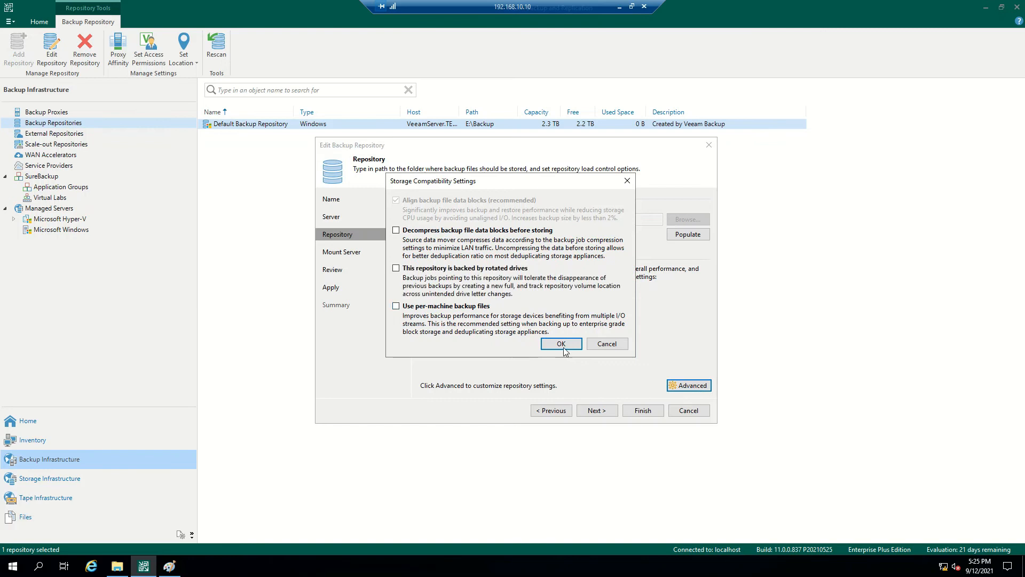
{"action": "left_click", "coordinate": [607, 343]}
{"action": "left_click", "coordinate": [688, 410]}
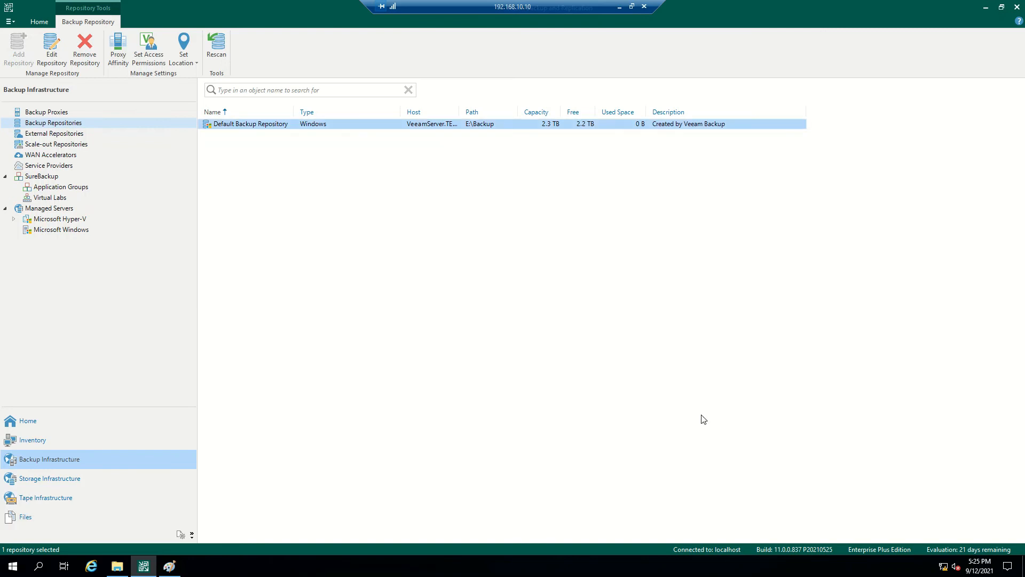
- Open the running Hyper-V Backup Job session's statistics from Home, examine DC02's and FileServer's processing details, and close the statistics
{"action": "left_click", "coordinate": [118, 568]}
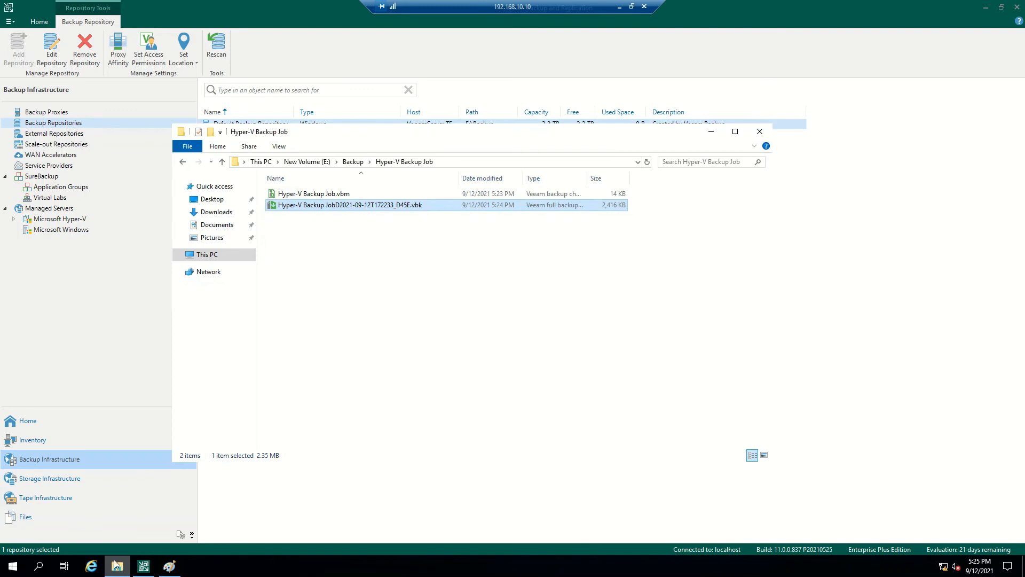
{"action": "left_click", "coordinate": [59, 431]}
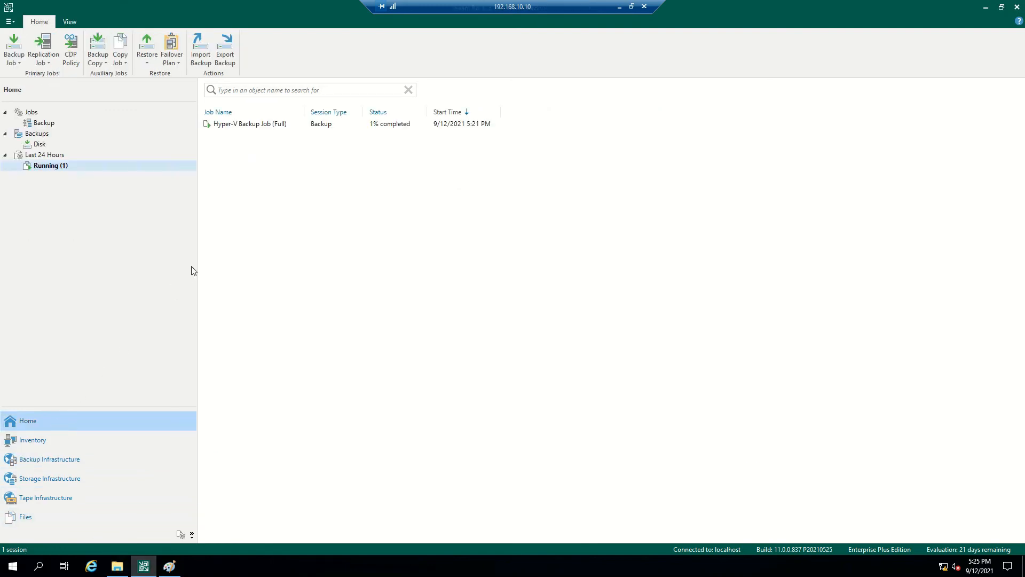
{"action": "left_click", "coordinate": [268, 125]}
{"action": "double_click", "coordinate": [268, 125]}
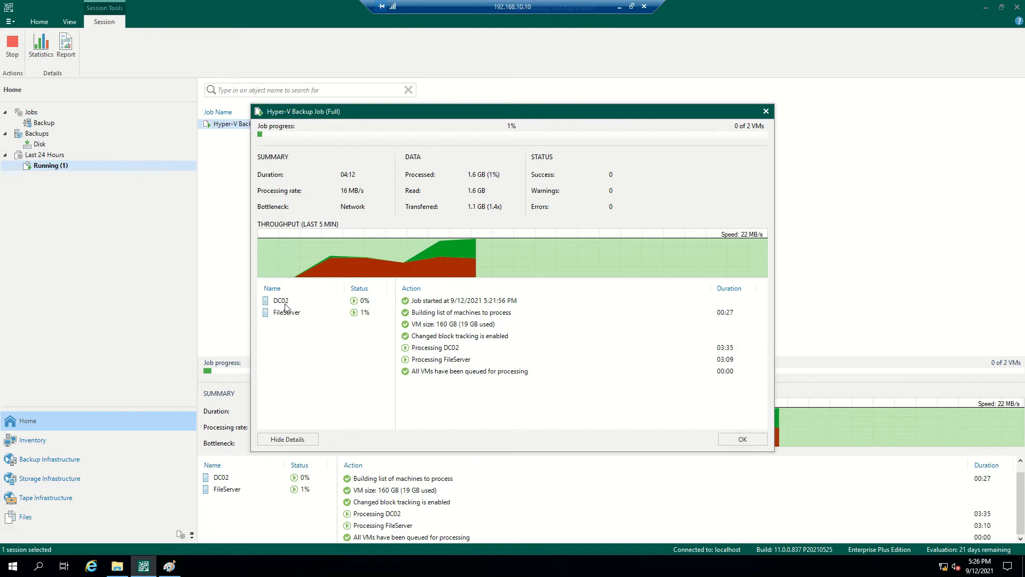
{"action": "left_click", "coordinate": [283, 302]}
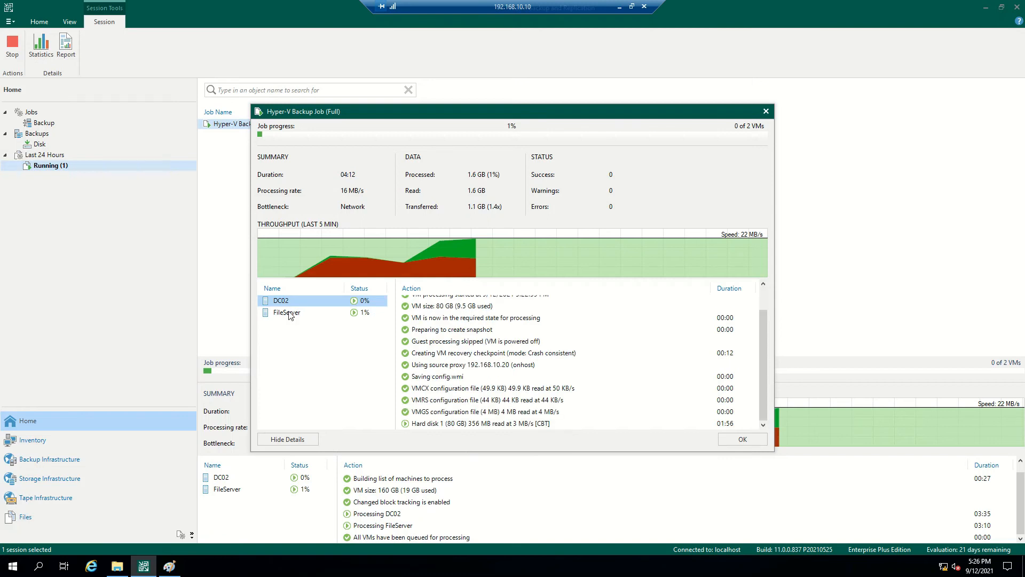
{"action": "left_click", "coordinate": [288, 313]}
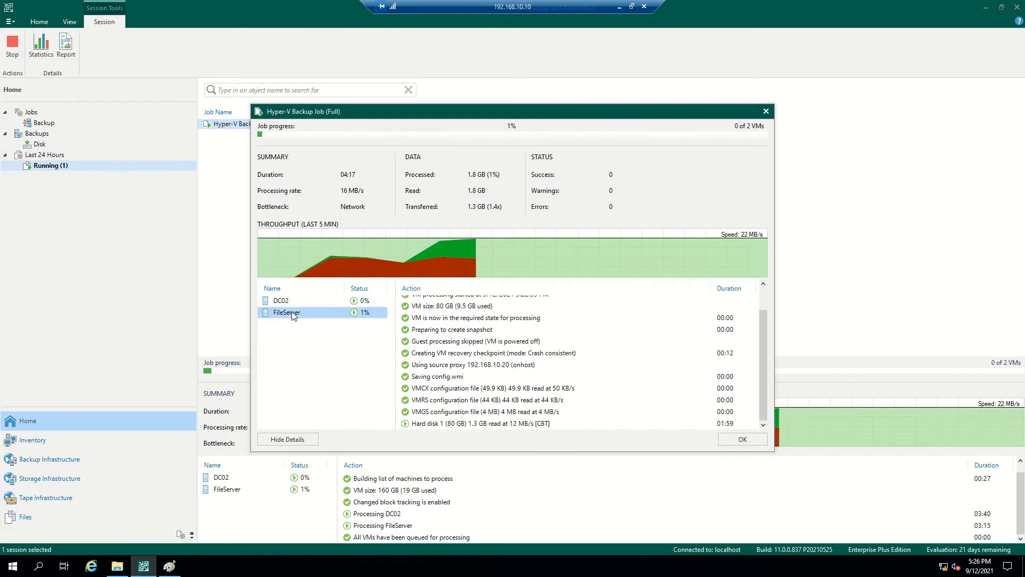
{"action": "left_click", "coordinate": [743, 440]}
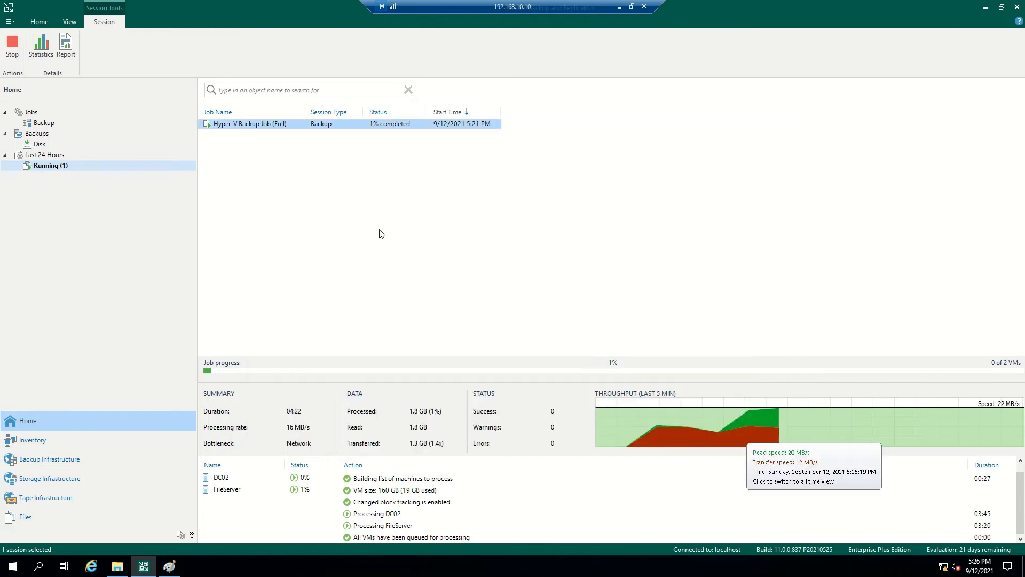
- Review the Hyper-V Backup Job's progress, throughput and bottleneck from the backup jobs list, and close its statistics
{"action": "left_click", "coordinate": [48, 123]}
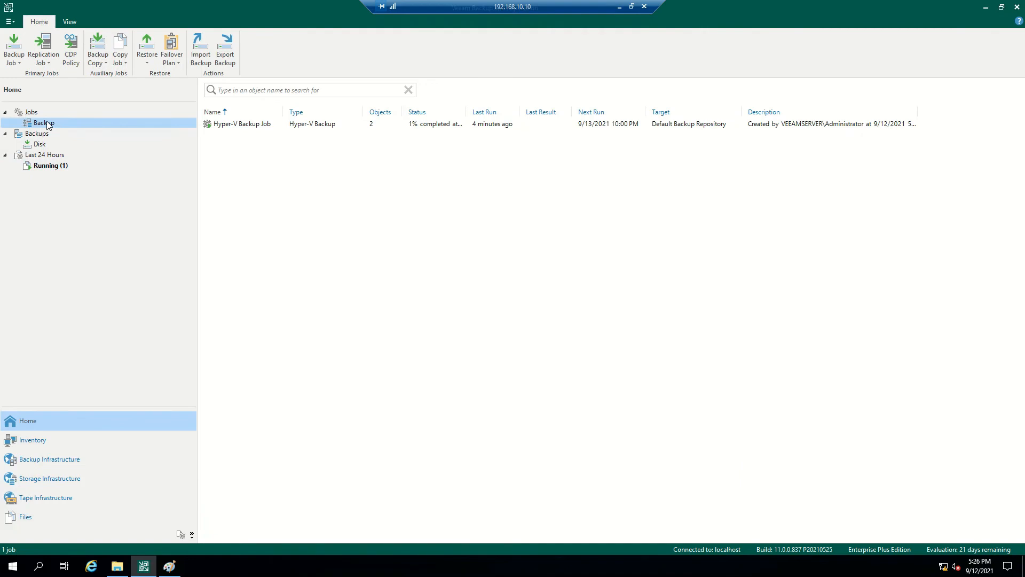
{"action": "left_click", "coordinate": [243, 125]}
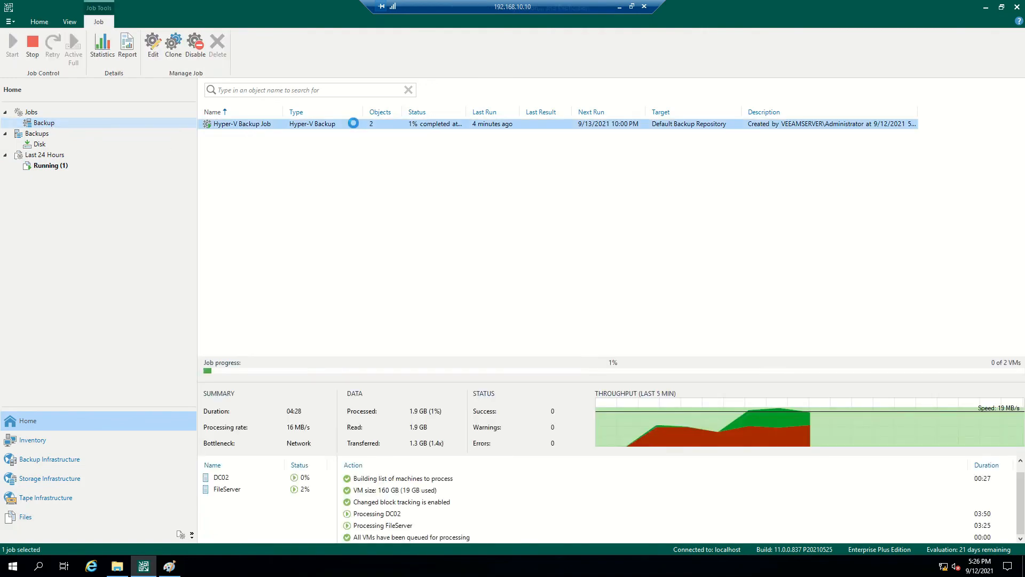
{"action": "double_click", "coordinate": [355, 126]}
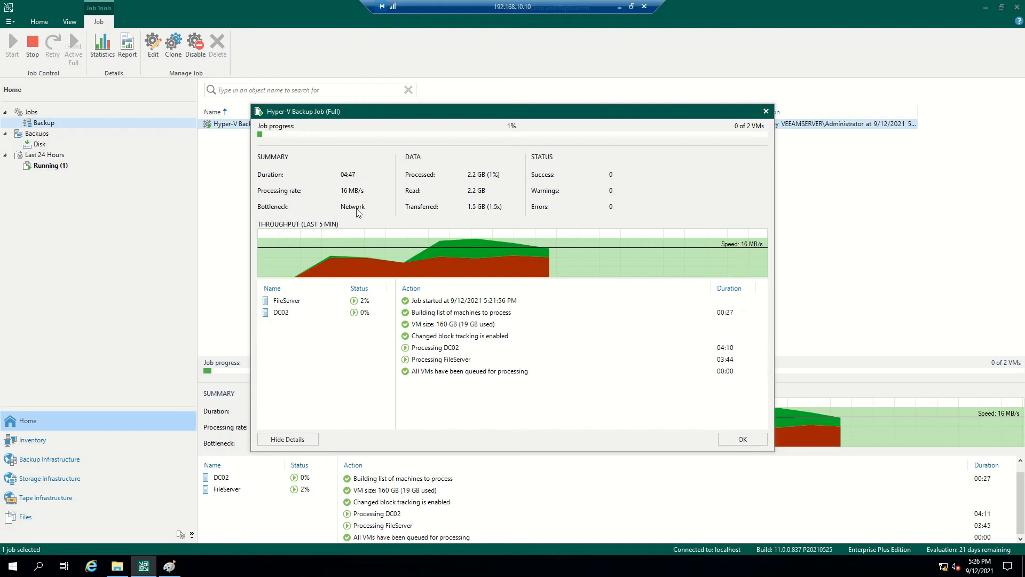
{"action": "mouse_move", "coordinate": [355, 211]}
{"action": "left_click", "coordinate": [742, 440]}
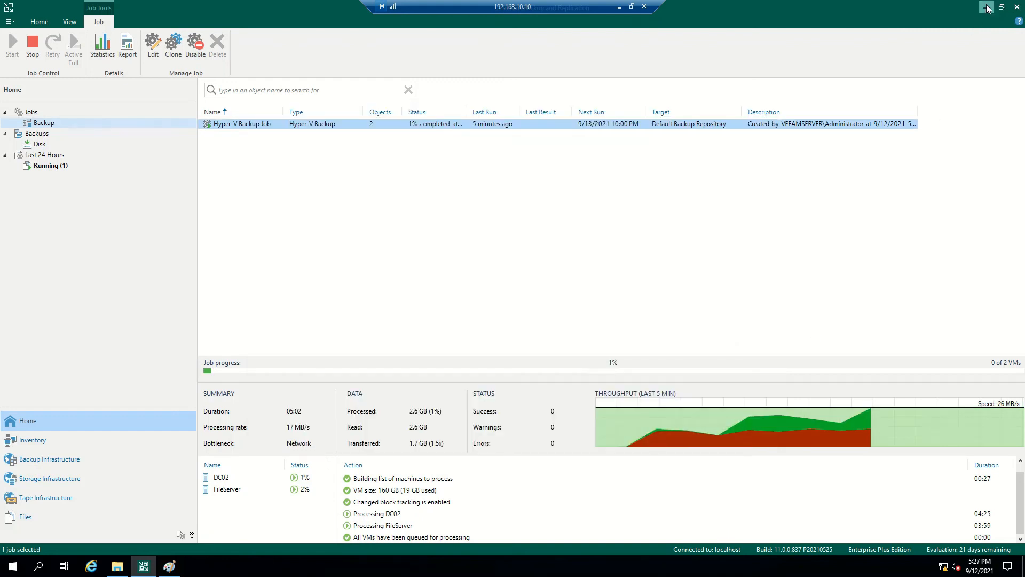
{"action": "left_click", "coordinate": [986, 9]}
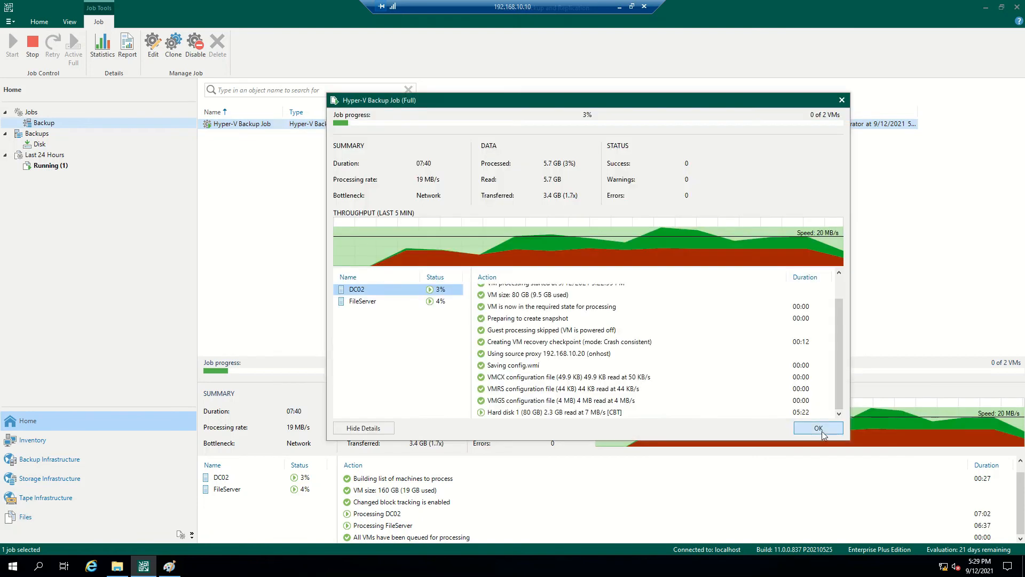
{"action": "left_click", "coordinate": [822, 432]}
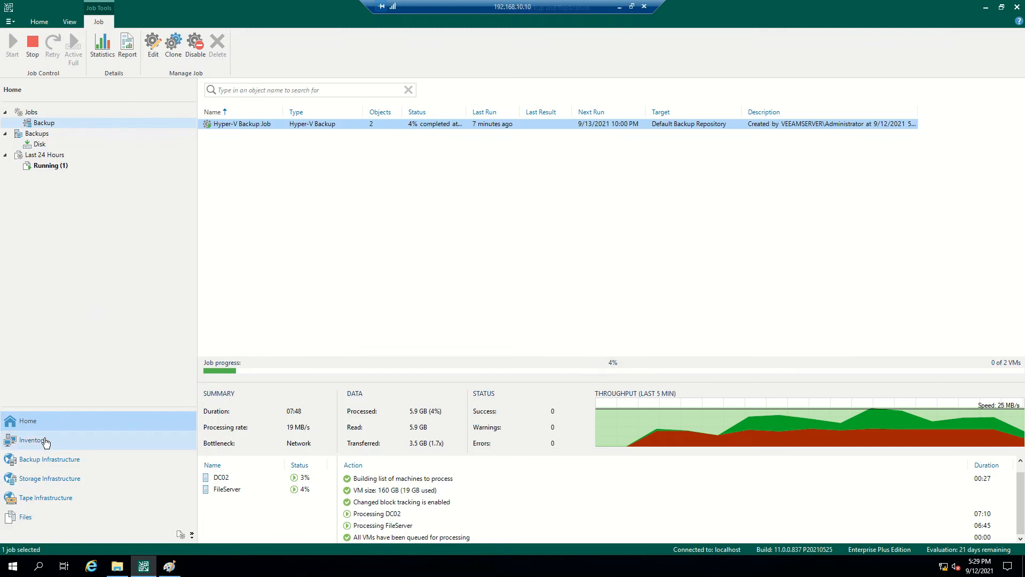
- Open the New Hyper-V Server wizard for Microsoft Hyper-V in the inventory and cancel it
{"action": "left_click", "coordinate": [43, 445]}
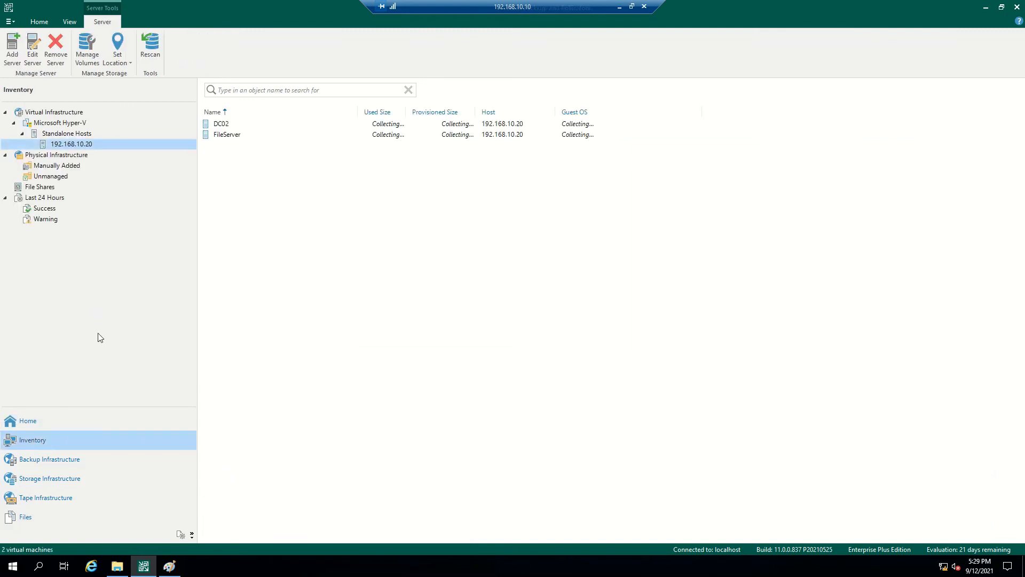
{"action": "left_click", "coordinate": [72, 123]}
{"action": "right_click", "coordinate": [71, 123]}
{"action": "left_click", "coordinate": [93, 133]}
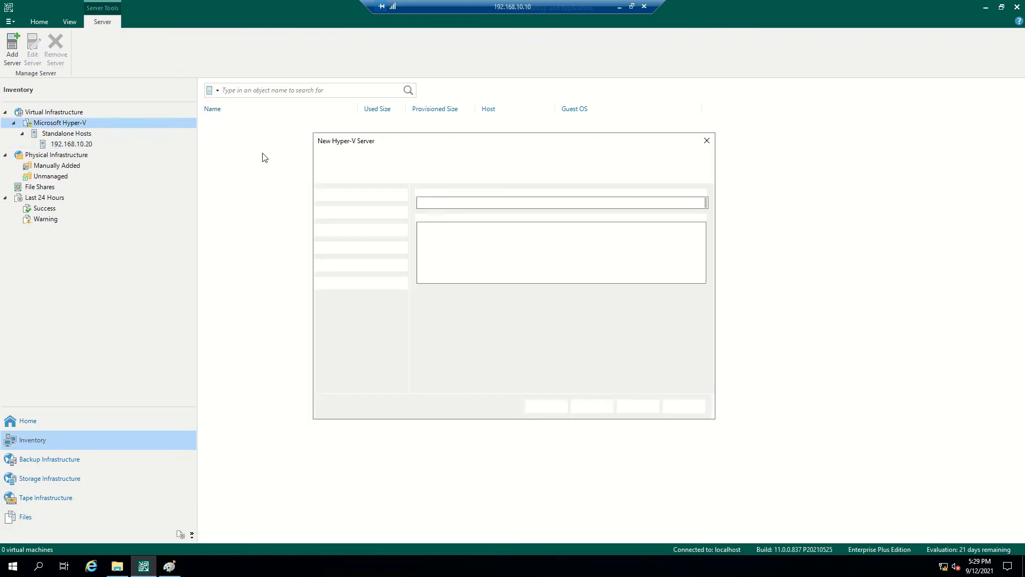
{"action": "left_click", "coordinate": [687, 406]}
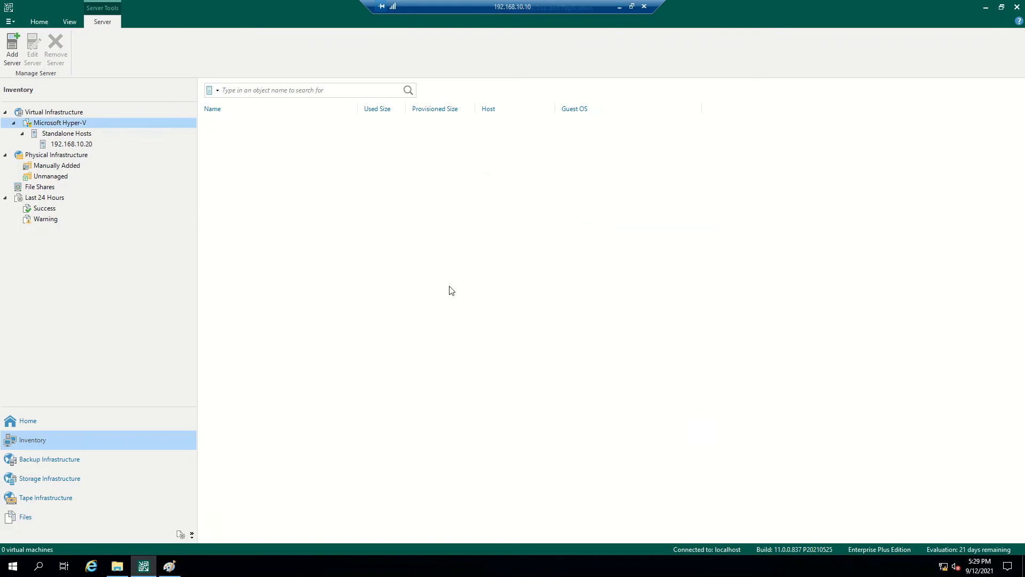
- Check which server types can be added to the Virtual Infrastructure and close the Add Server choices
{"action": "left_click", "coordinate": [69, 112]}
{"action": "left_click", "coordinate": [317, 122]}
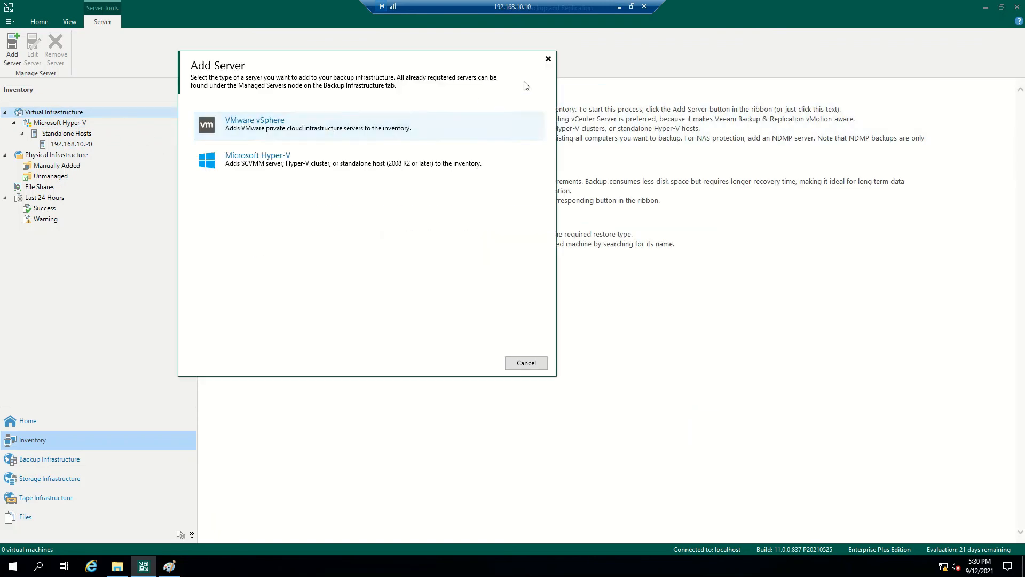
{"action": "left_click", "coordinate": [549, 60]}
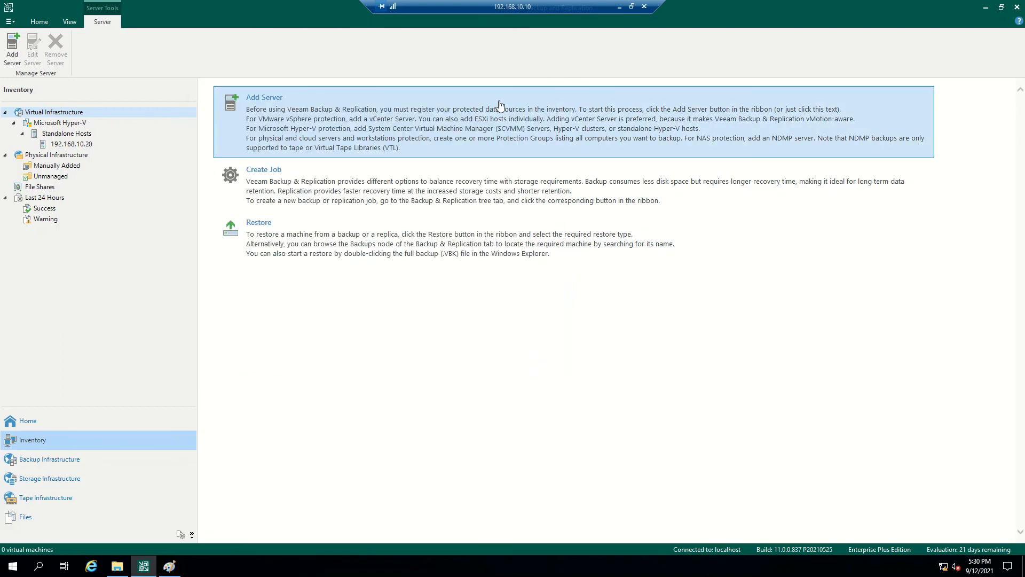
- Start a protection group under Physical Infrastructure with the default name Protection Group 1 and set its type to Individual computers
{"action": "left_click", "coordinate": [62, 156]}
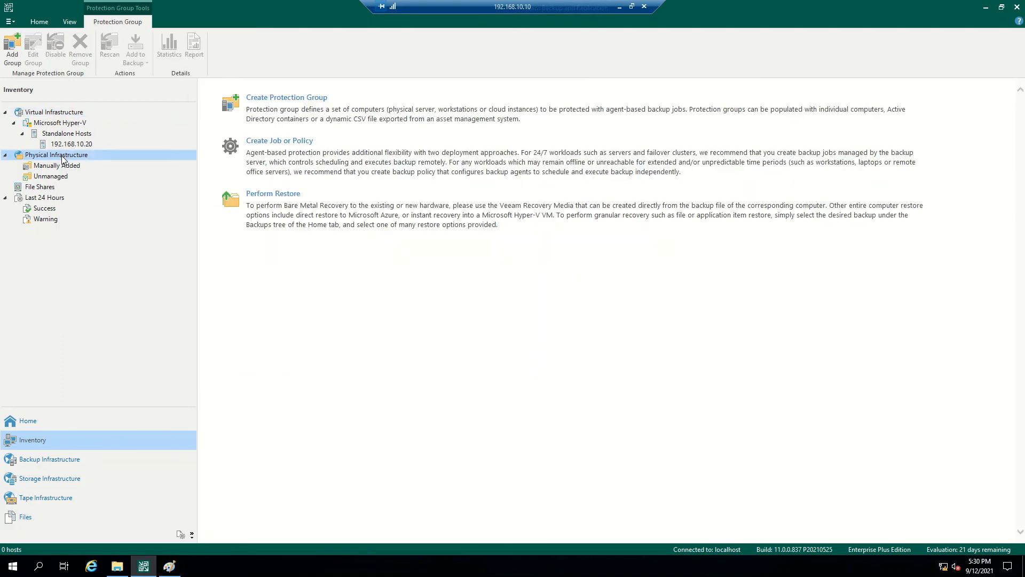
{"action": "left_click", "coordinate": [390, 113]}
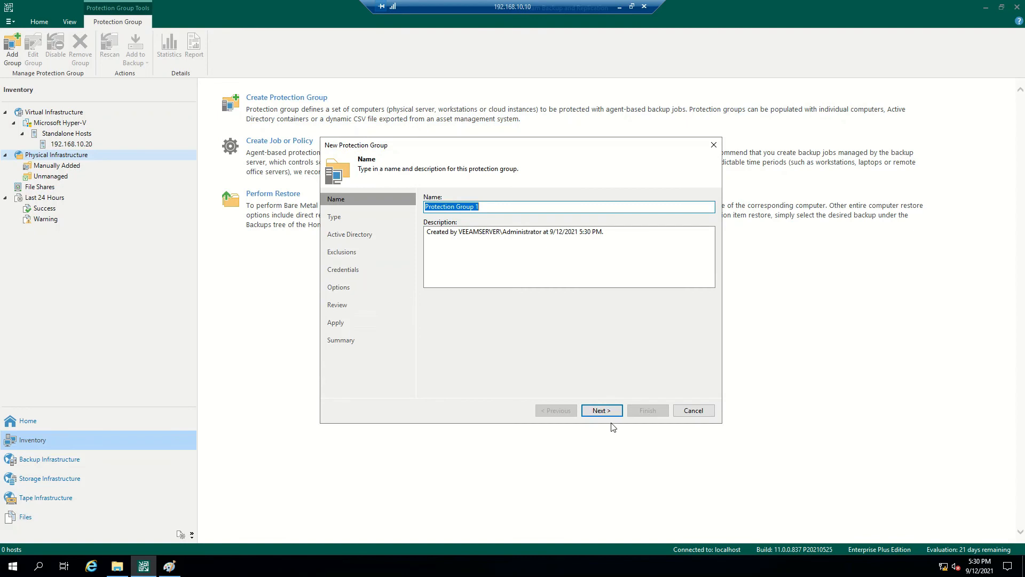
{"action": "left_click", "coordinate": [600, 411]}
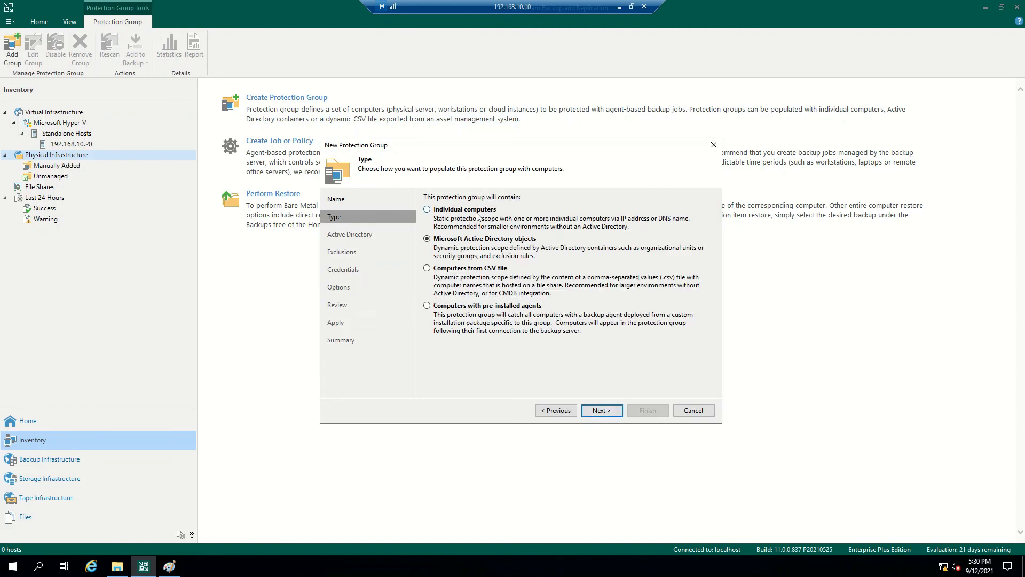
{"action": "left_click", "coordinate": [477, 215]}
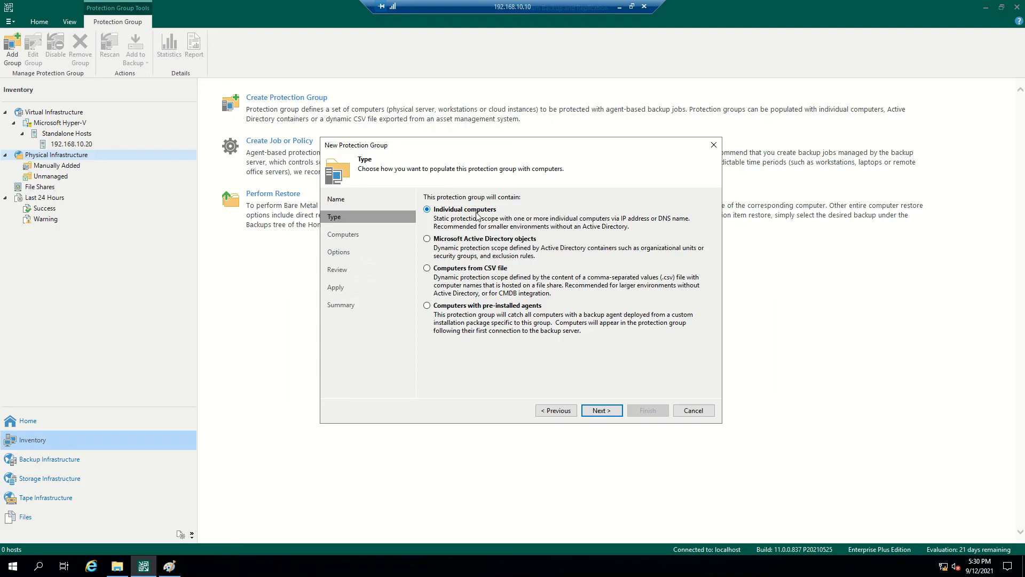
{"action": "left_click", "coordinate": [599, 411]}
- View the host name and credentials fields for adding a computer, cancel the entry, and return to the protection group's type choices
{"action": "left_click", "coordinate": [694, 209]}
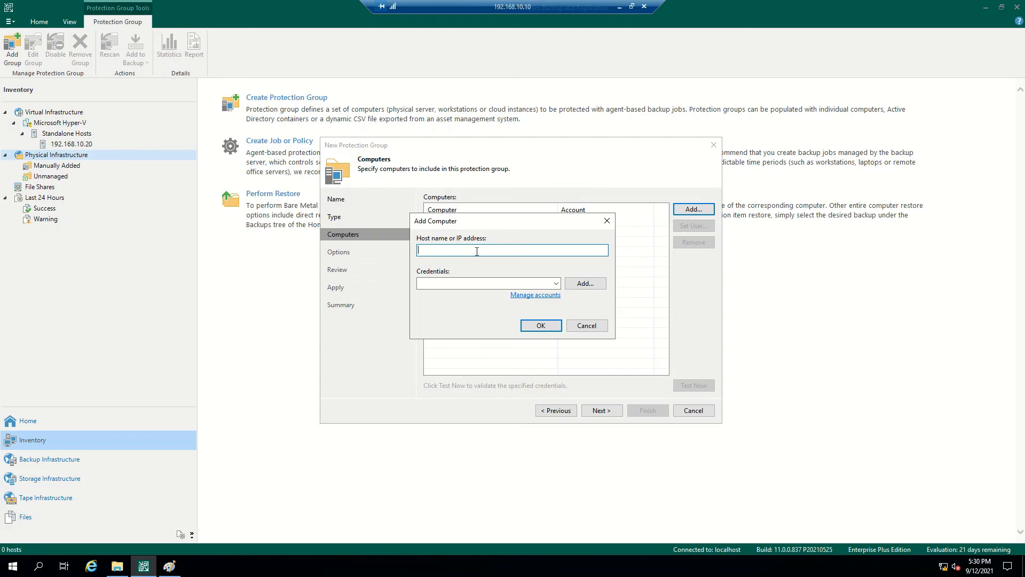
{"action": "left_click", "coordinate": [600, 327]}
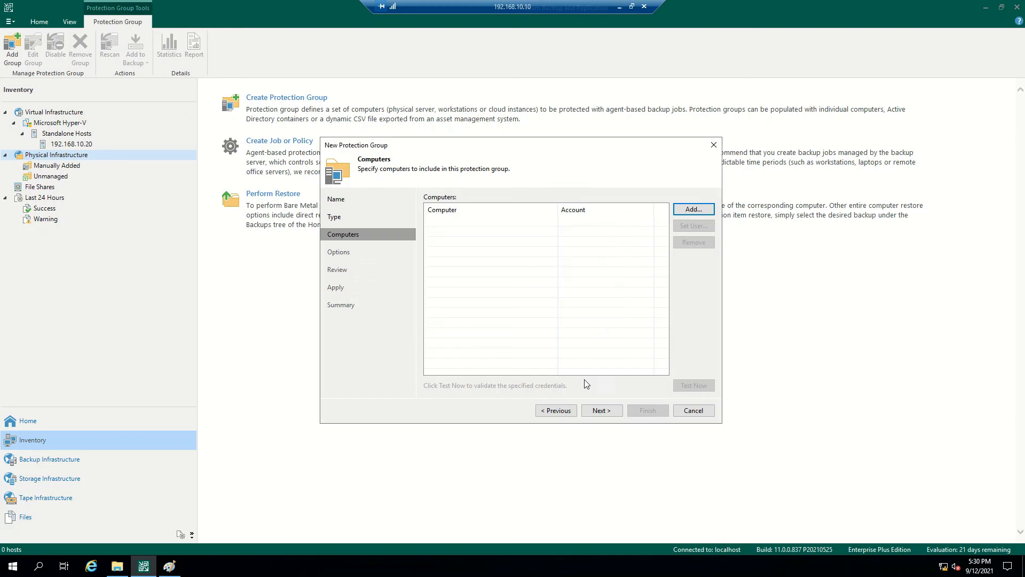
{"action": "left_click", "coordinate": [560, 411]}
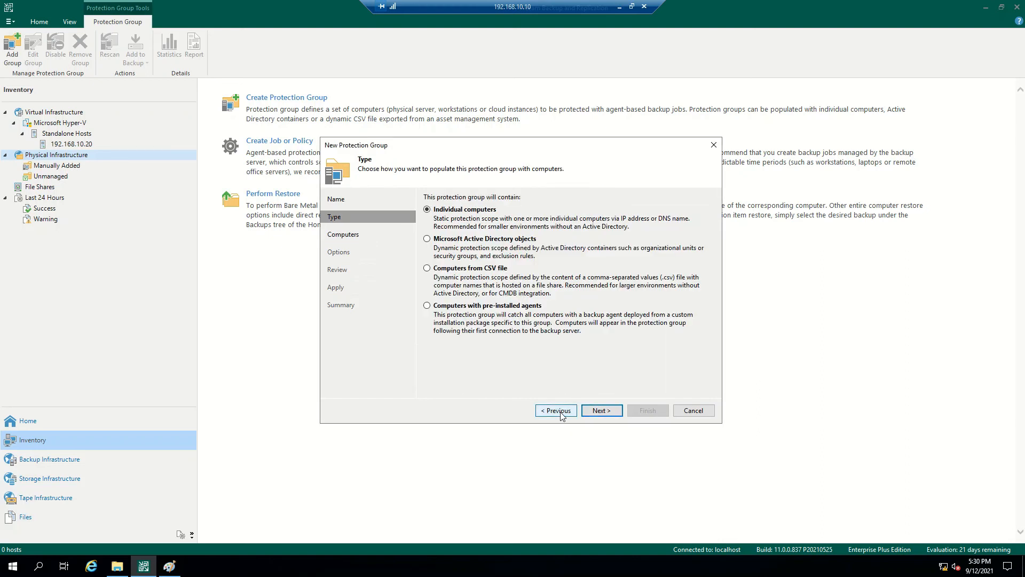
- Set the protection group's type to Microsoft Active Directory objects and connect to DC01.TESTLAB.COM on port 389 with the saved domain administrator account
{"action": "left_click", "coordinate": [464, 240]}
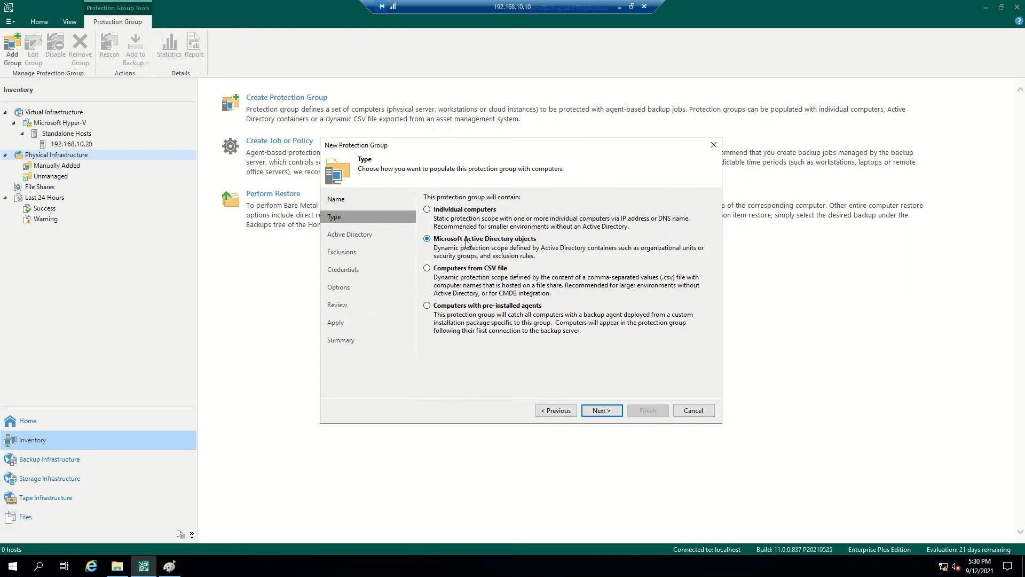
{"action": "left_click", "coordinate": [601, 411]}
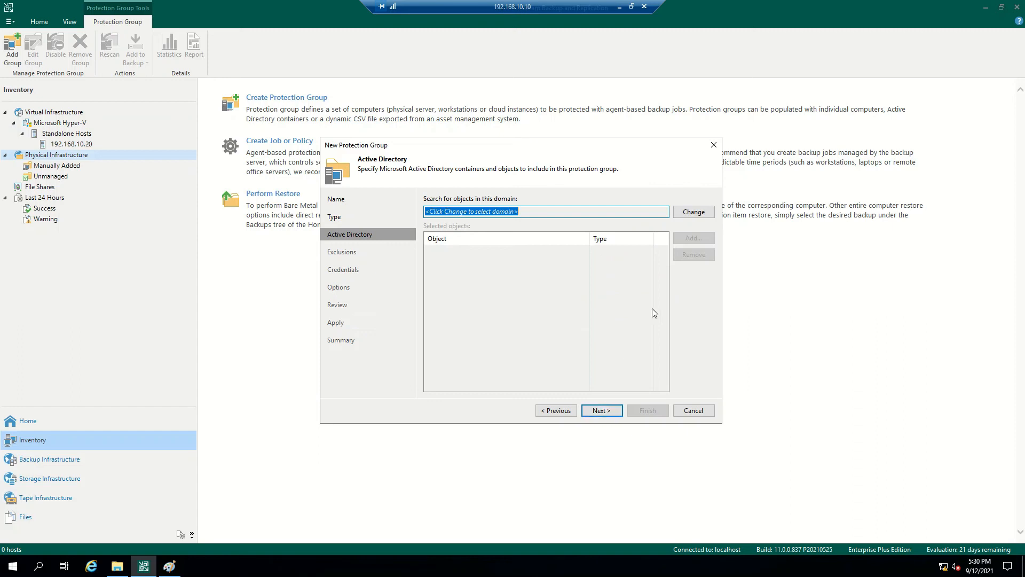
{"action": "left_click", "coordinate": [692, 216]}
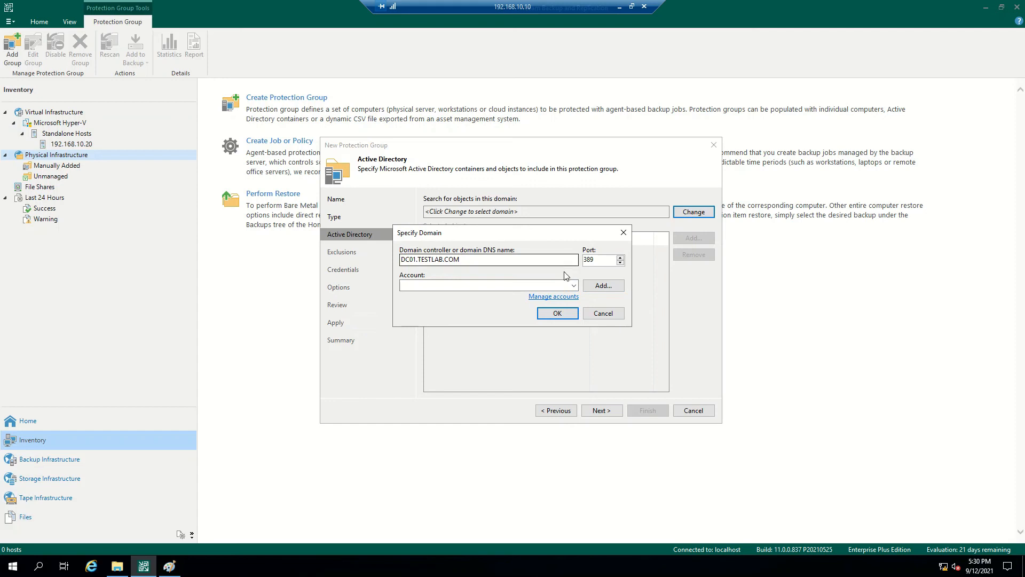
{"action": "left_click", "coordinate": [609, 316]}
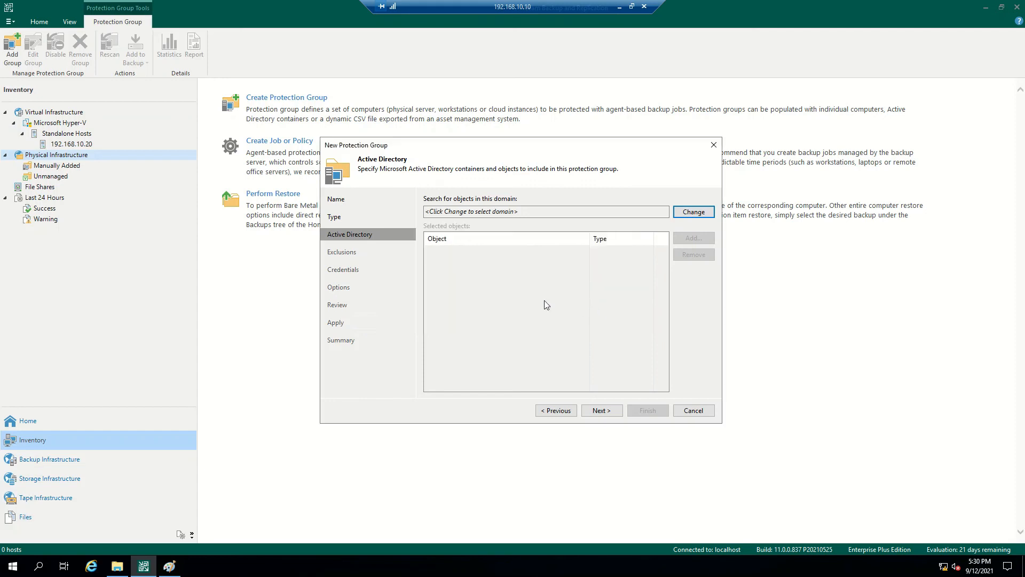
{"action": "left_click", "coordinate": [691, 212]}
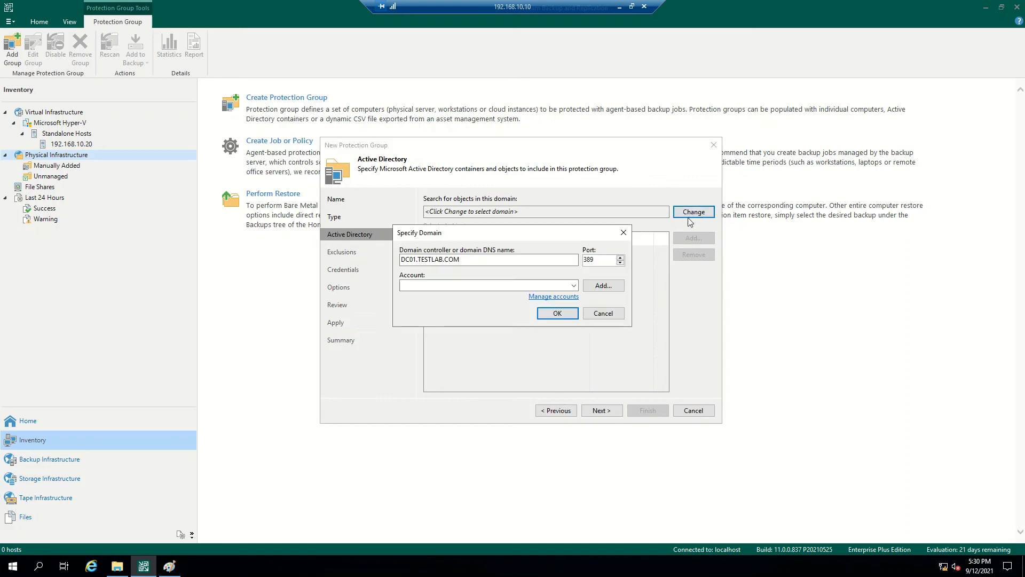
{"action": "left_click", "coordinate": [574, 285]}
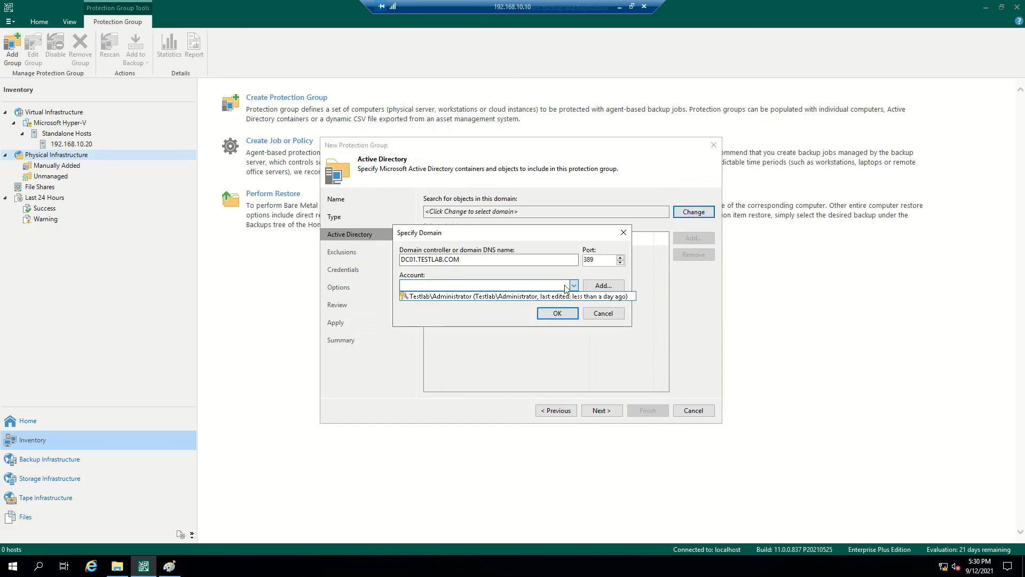
{"action": "left_click", "coordinate": [524, 300]}
{"action": "left_click", "coordinate": [555, 316]}
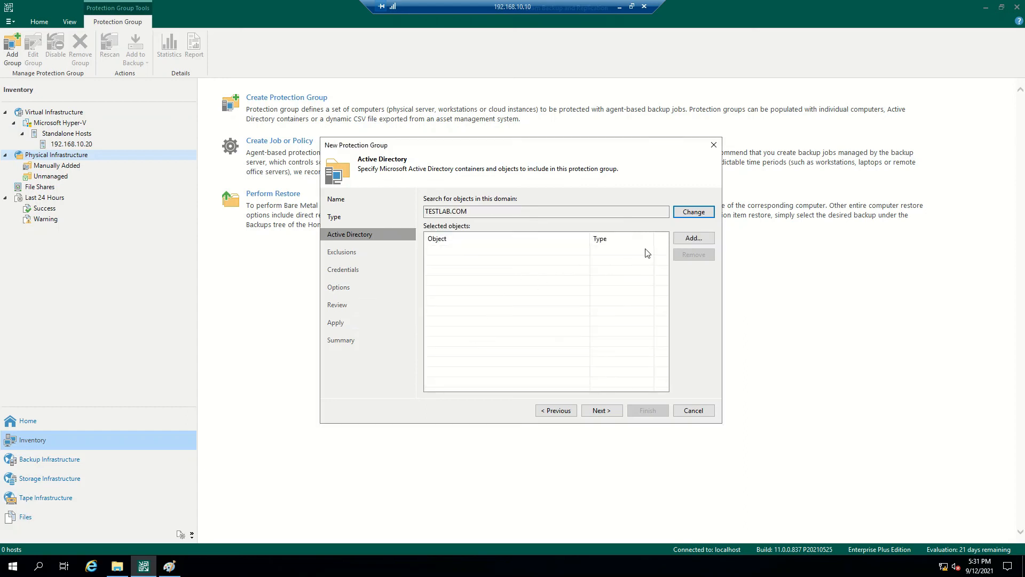
- Add the Computers container of the TESTLAB.COM domain to the protection group's selected objects
{"action": "left_click", "coordinate": [693, 238]}
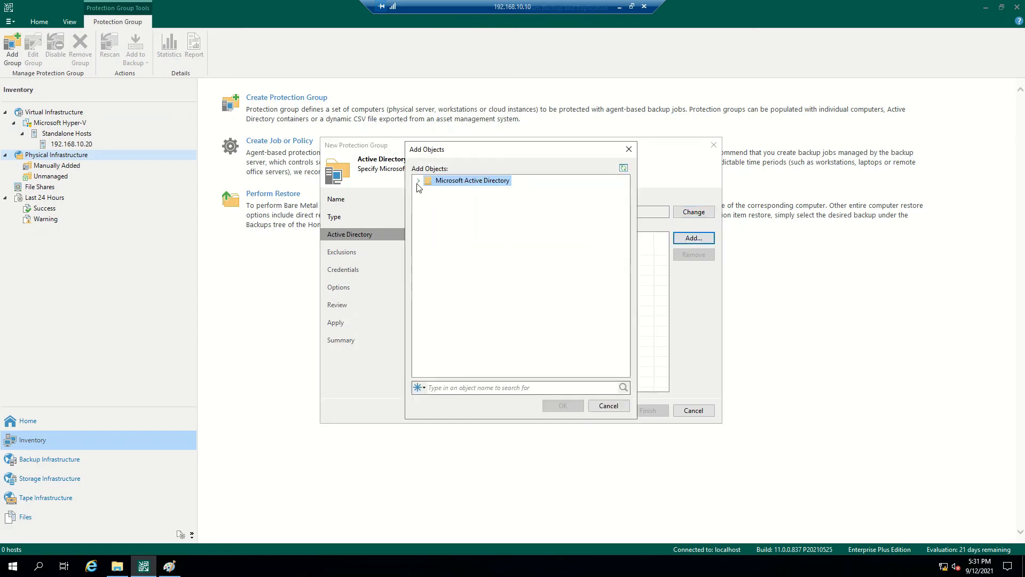
{"action": "left_click", "coordinate": [418, 180]}
{"action": "left_click", "coordinate": [429, 191]}
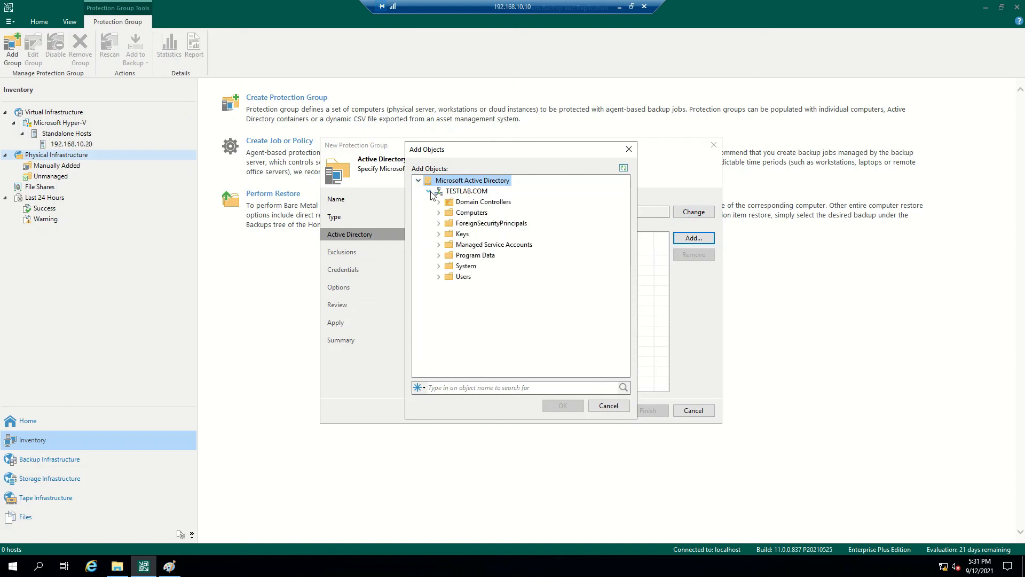
{"action": "left_click", "coordinate": [474, 213]}
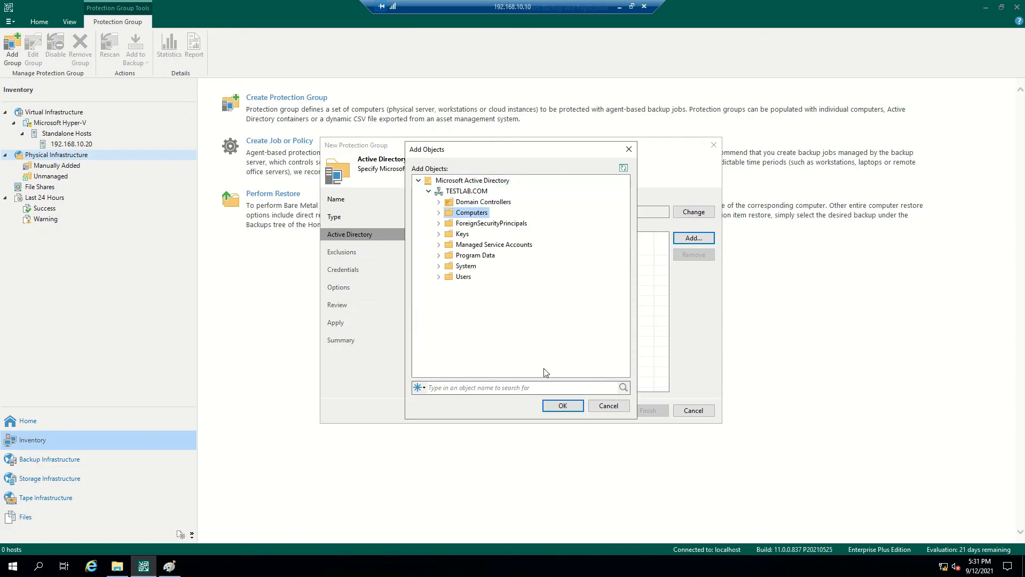
{"action": "left_click", "coordinate": [565, 407]}
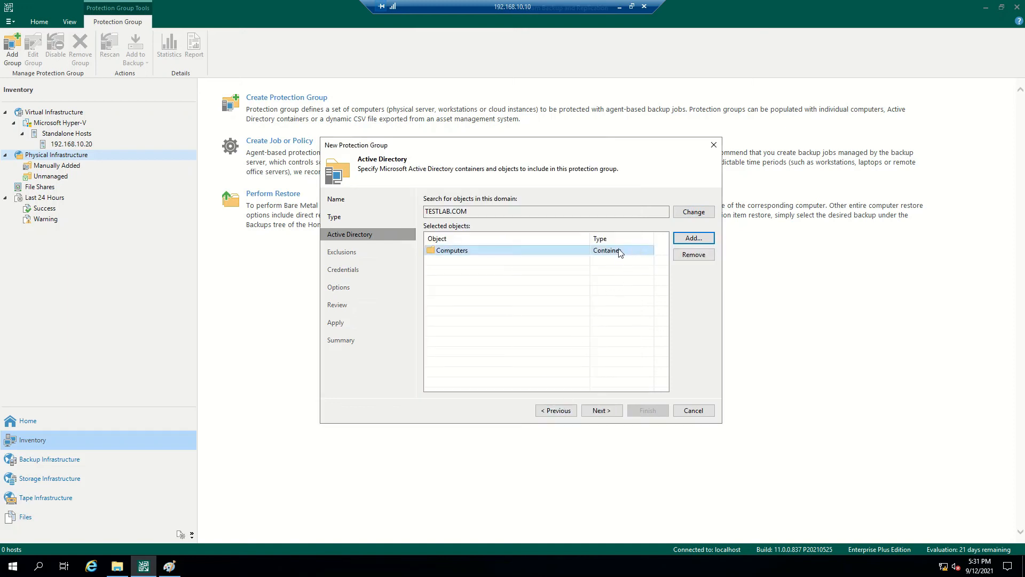
- Add the computer FileServer.TESTLAB.COM from the Computers container to the protection group's selected objects
{"action": "left_click", "coordinate": [692, 240]}
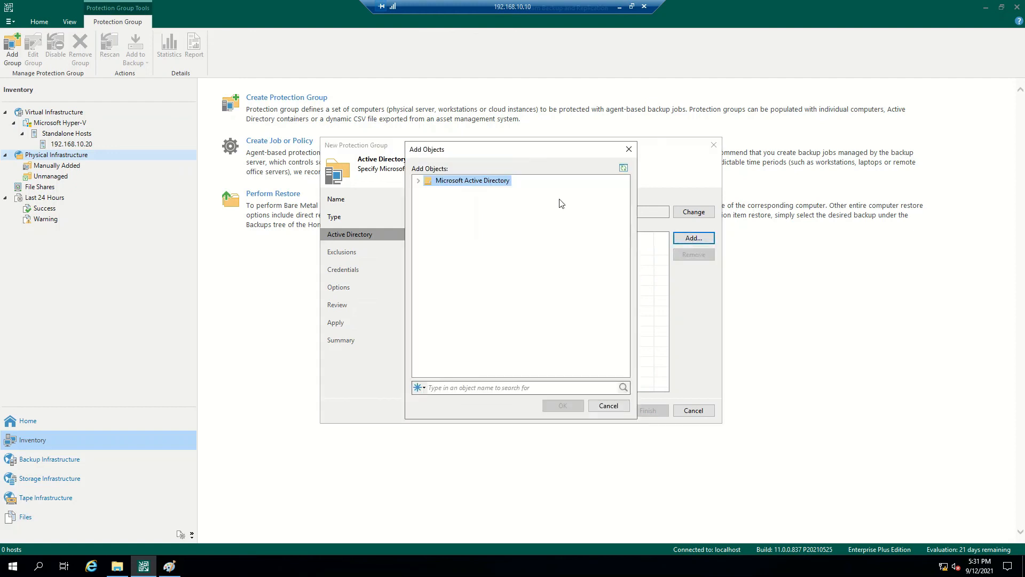
{"action": "left_click", "coordinate": [418, 181]}
{"action": "left_click", "coordinate": [429, 191]}
{"action": "left_click", "coordinate": [438, 213]}
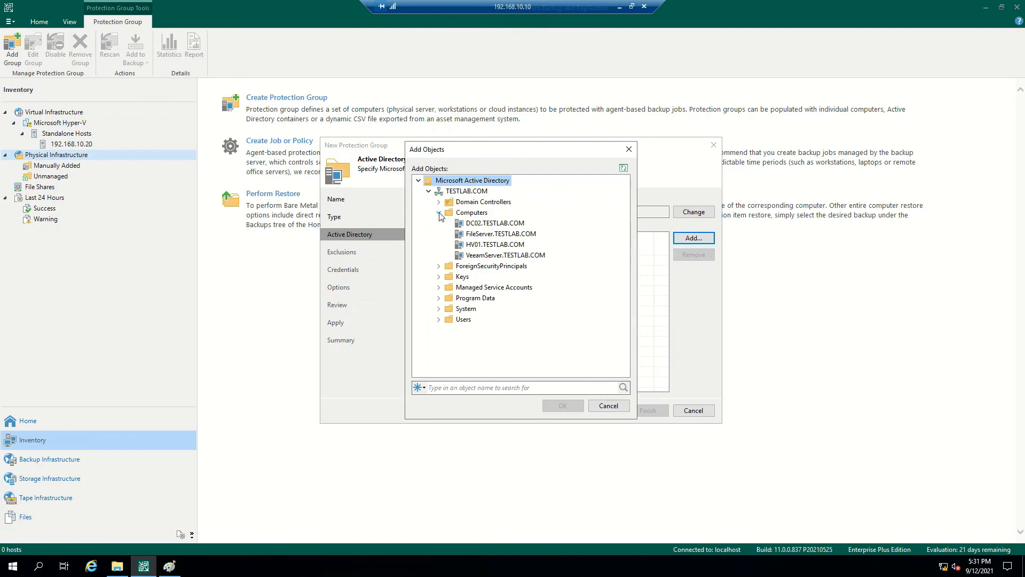
{"action": "left_click", "coordinate": [497, 234]}
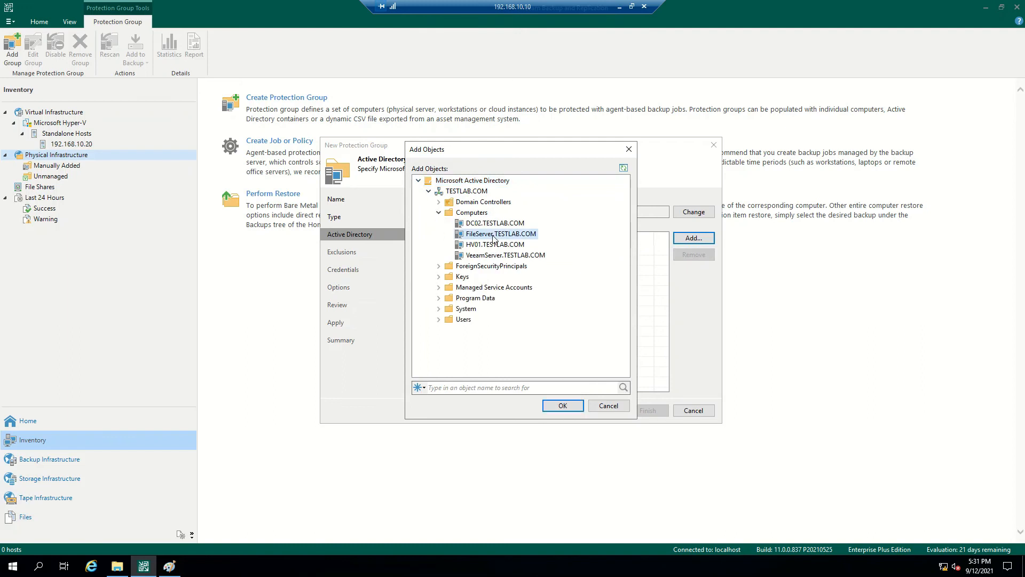
{"action": "left_click", "coordinate": [565, 407]}
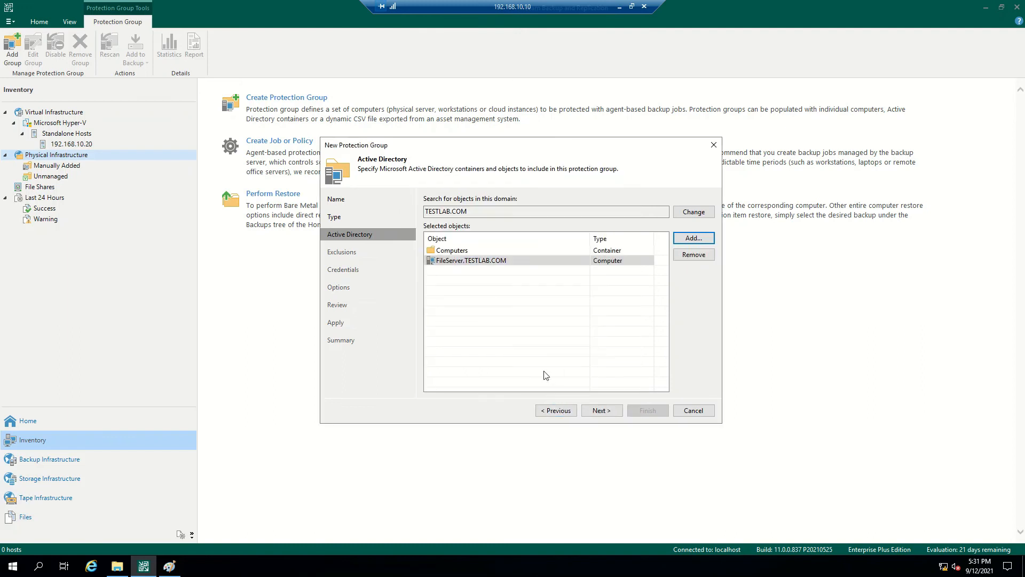
- Look through the protection group's exclusions, credentials, discovery and deployment options, and cancel the wizard
{"action": "left_click", "coordinate": [597, 412]}
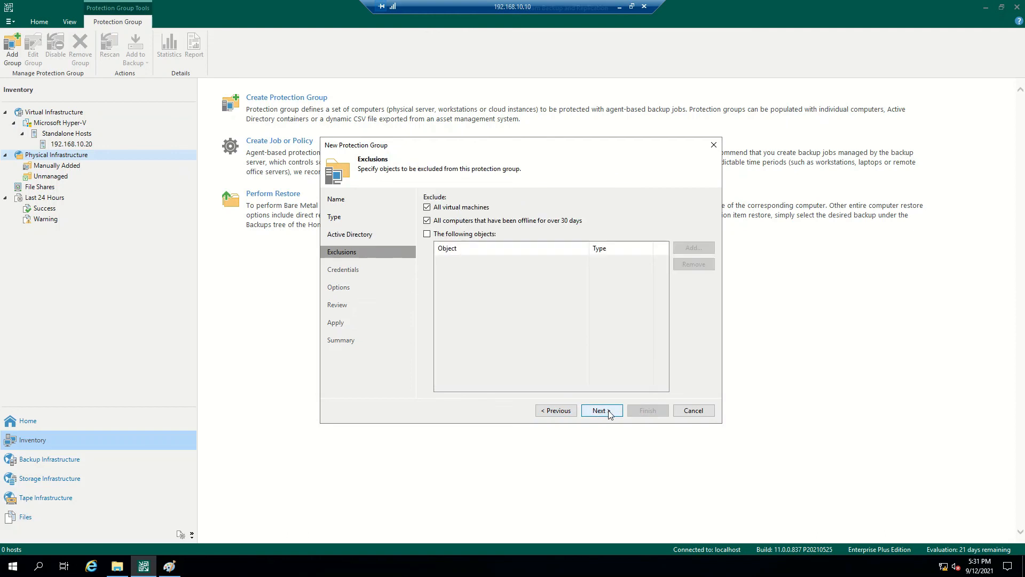
{"action": "left_click", "coordinate": [607, 412]}
{"action": "left_click", "coordinate": [607, 412]}
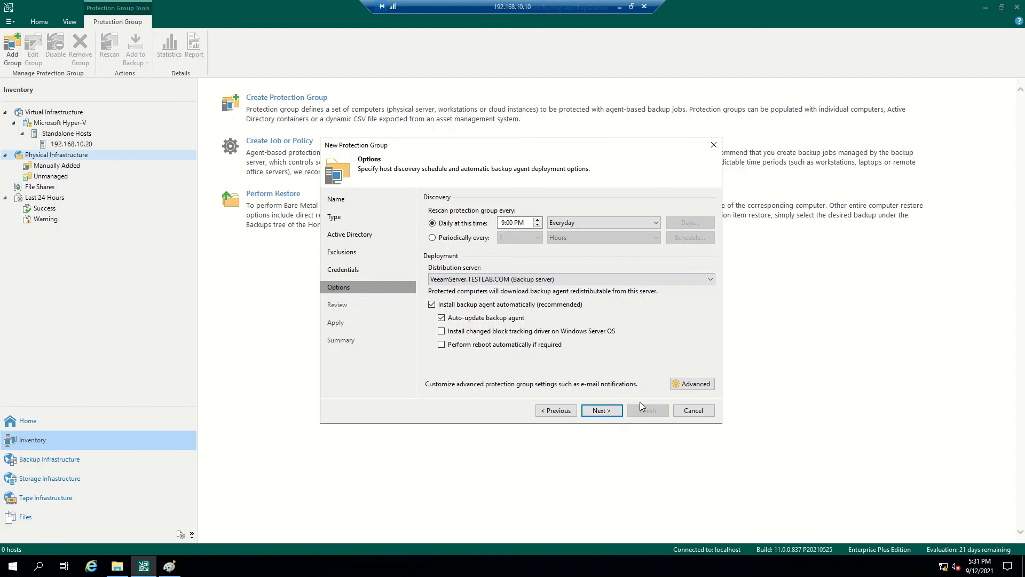
{"action": "left_click", "coordinate": [601, 410]}
{"action": "left_click", "coordinate": [555, 410]}
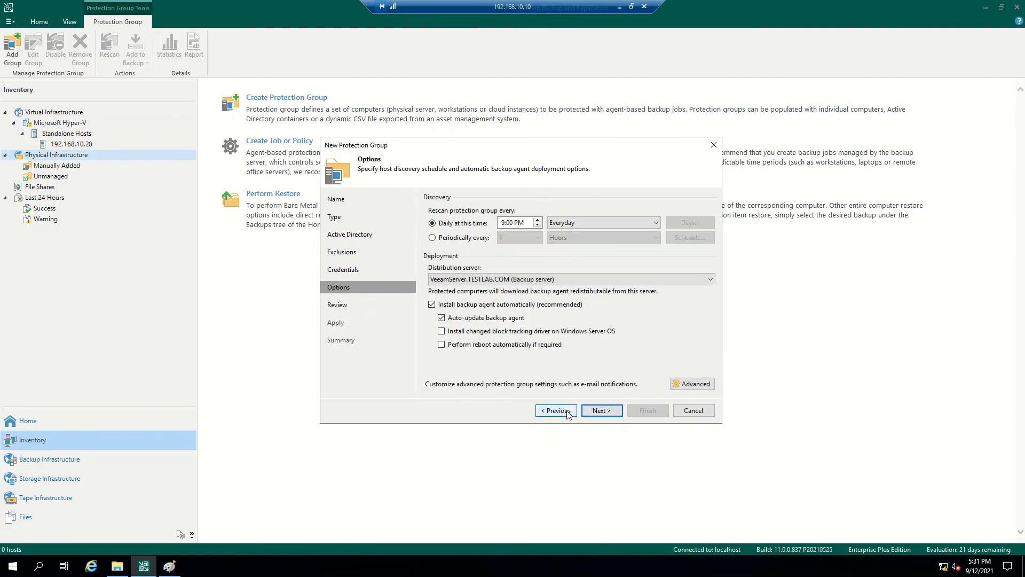
{"action": "left_click", "coordinate": [693, 411]}
{"action": "left_click", "coordinate": [521, 297]}
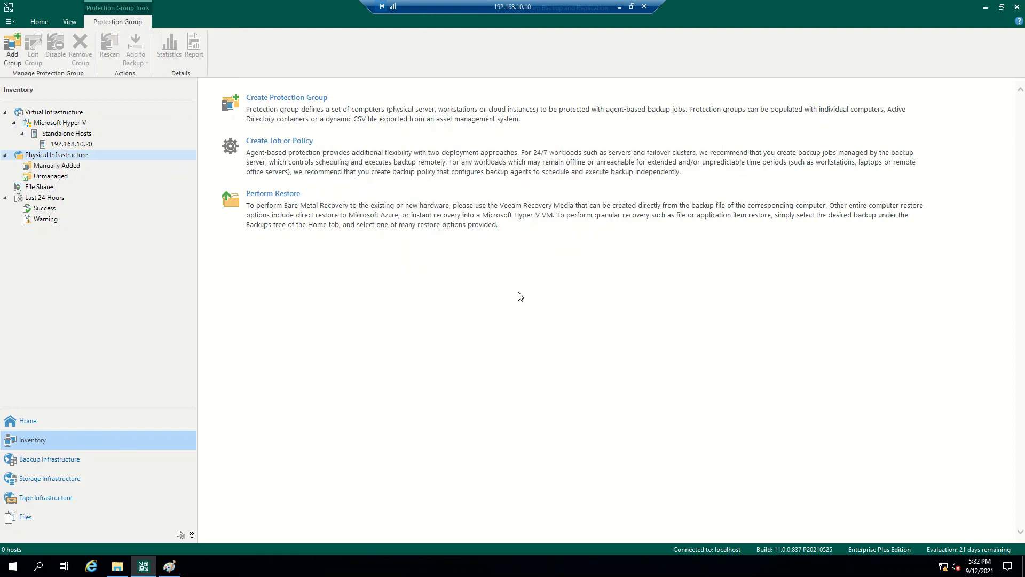
- Look through the backup proxies, backup repositories, scale-out repositories and external repositories in the Backup Infrastructure
{"action": "left_click", "coordinate": [74, 460]}
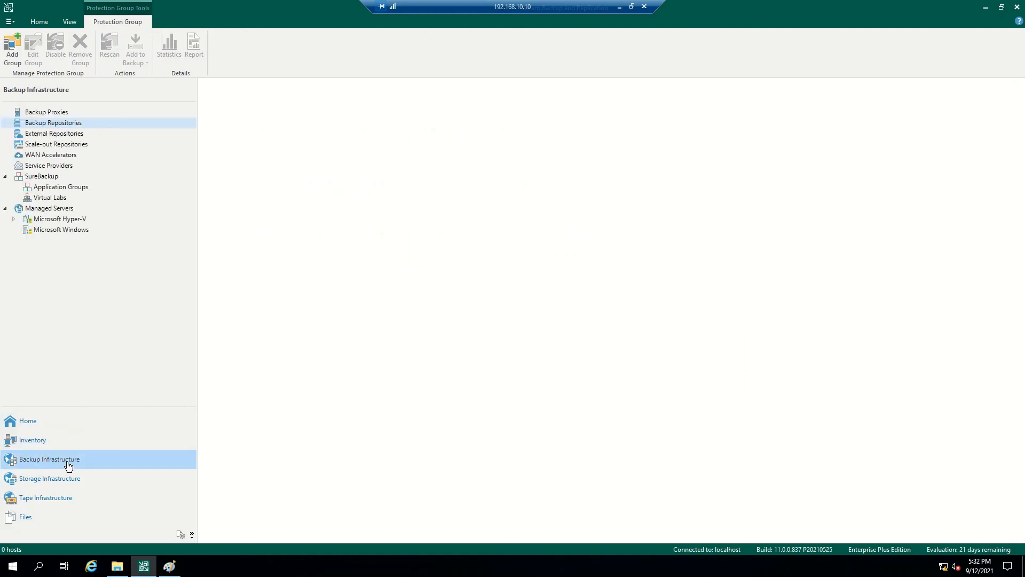
{"action": "left_click", "coordinate": [58, 113]}
{"action": "left_click", "coordinate": [68, 126]}
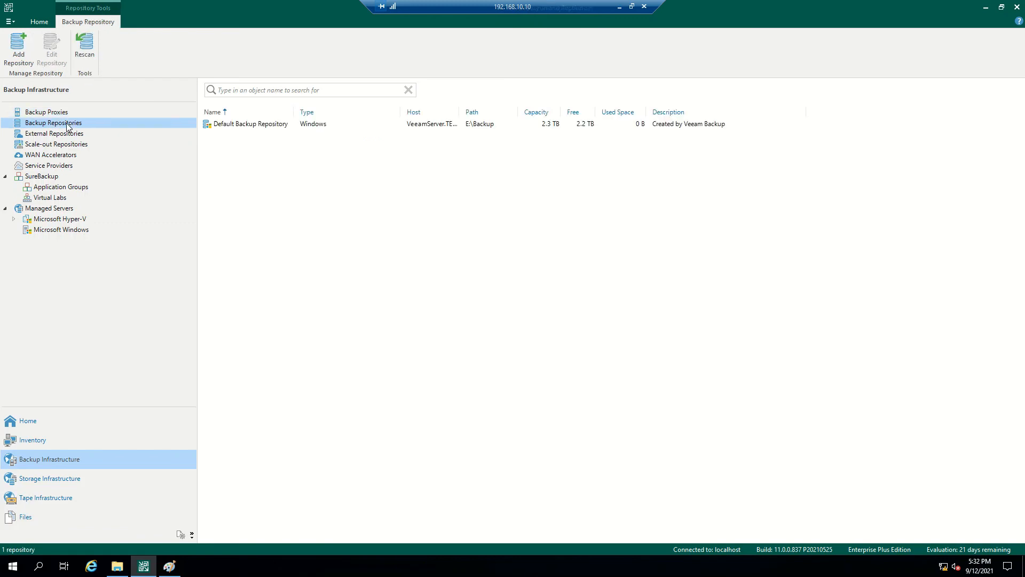
{"action": "left_click", "coordinate": [74, 149]}
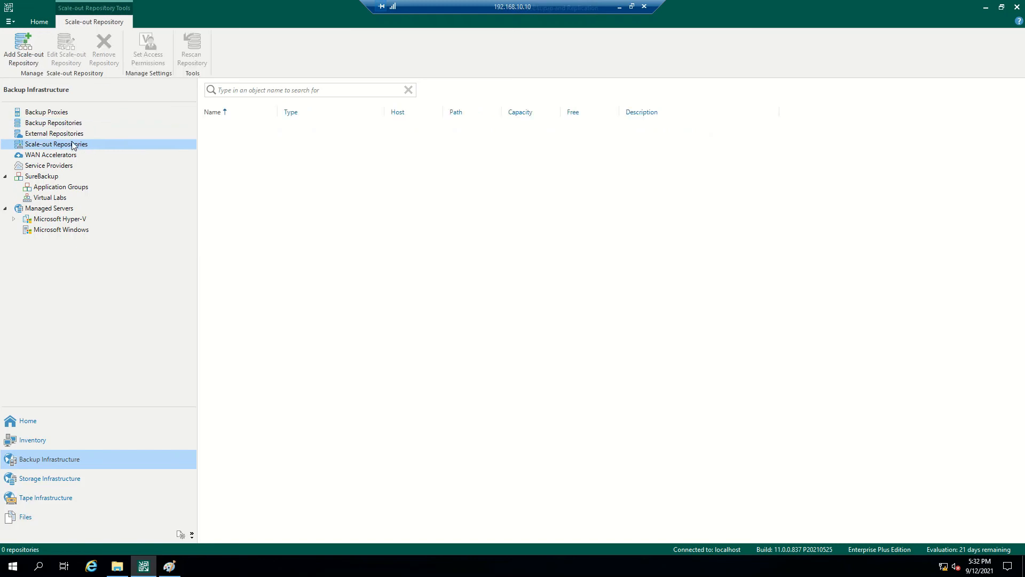
{"action": "left_click", "coordinate": [69, 134]}
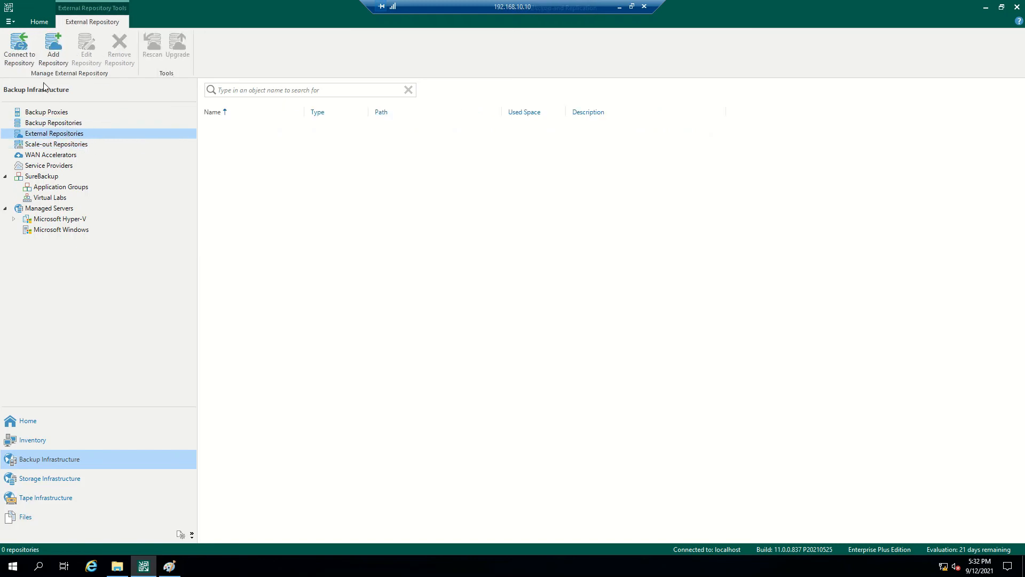
- Start connecting an external repository with Veeam Backup for AWS, view its account and credentials settings, and cancel the wizard
{"action": "left_click", "coordinate": [19, 49]}
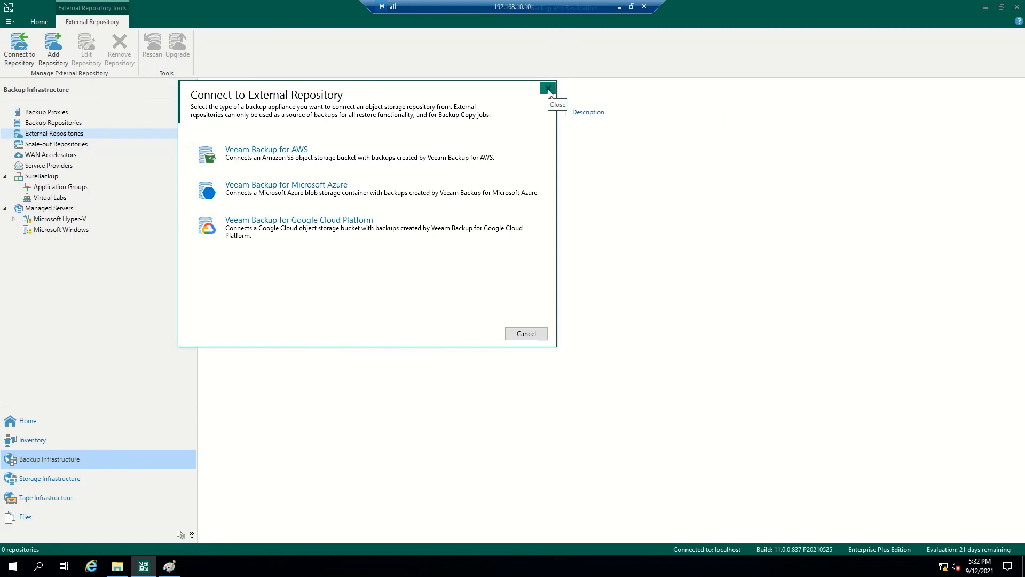
{"action": "left_click", "coordinate": [549, 89]}
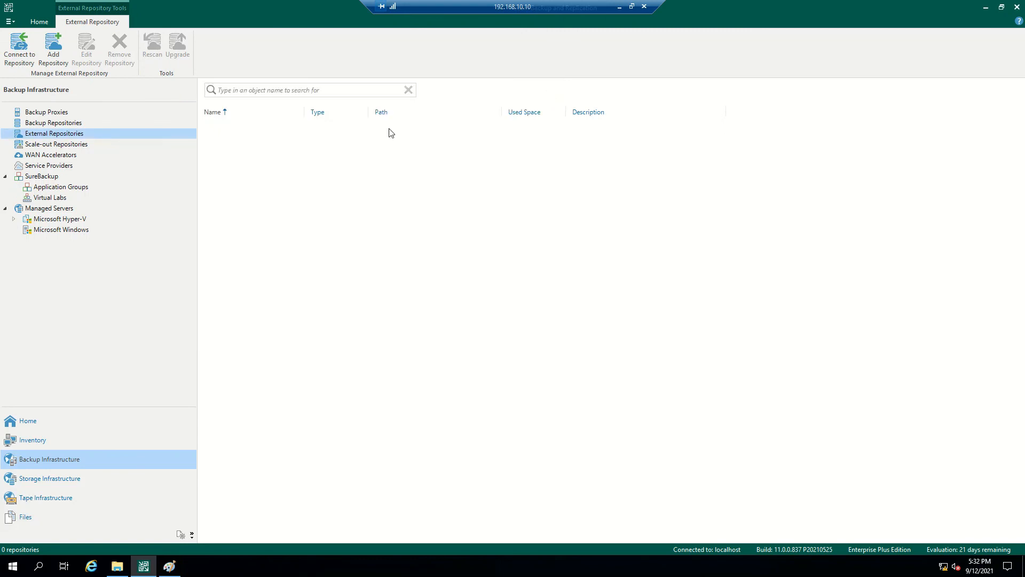
{"action": "right_click", "coordinate": [80, 136]}
{"action": "left_click", "coordinate": [109, 139]}
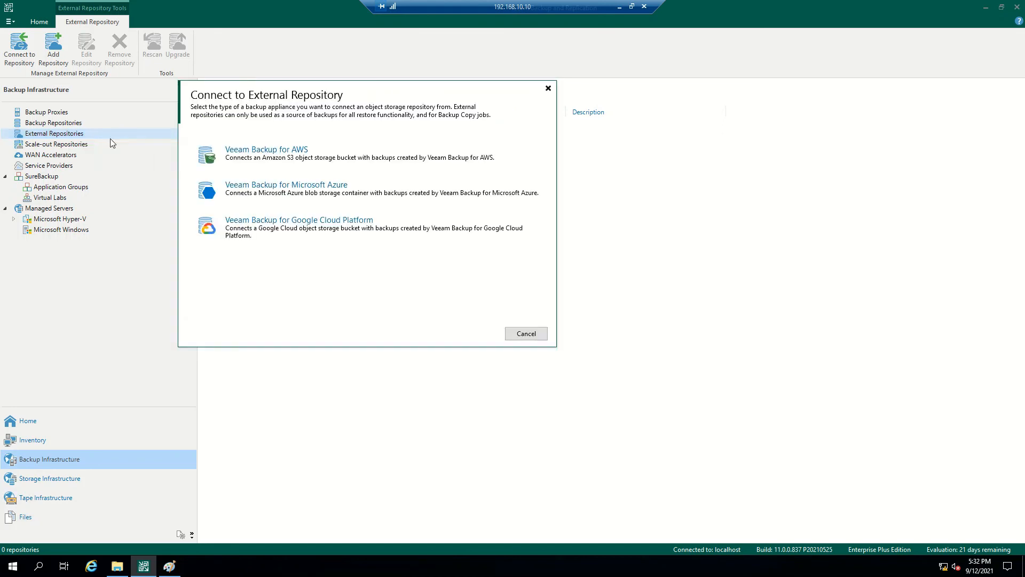
{"action": "left_click", "coordinate": [336, 164]}
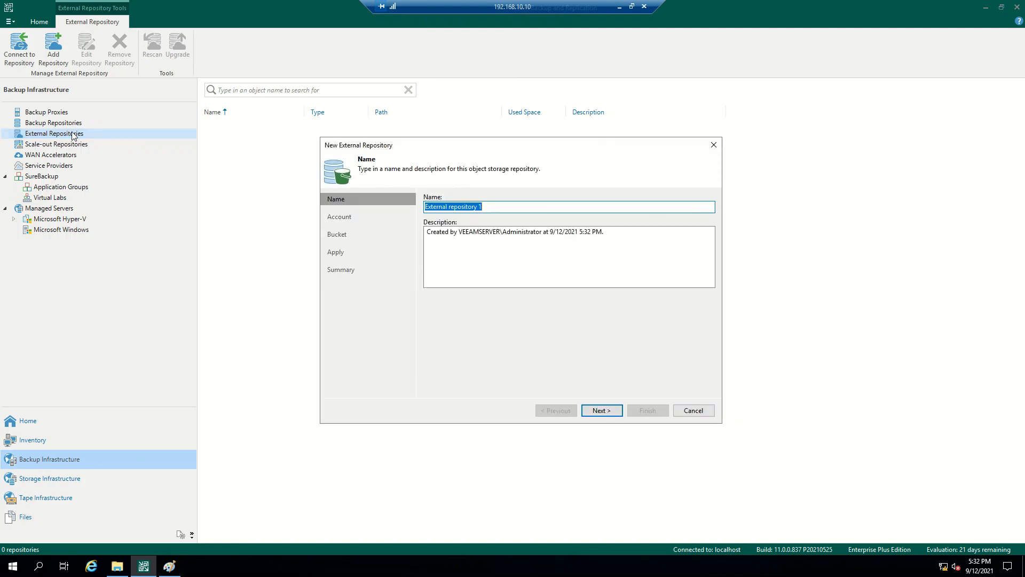
{"action": "left_click", "coordinate": [602, 412]}
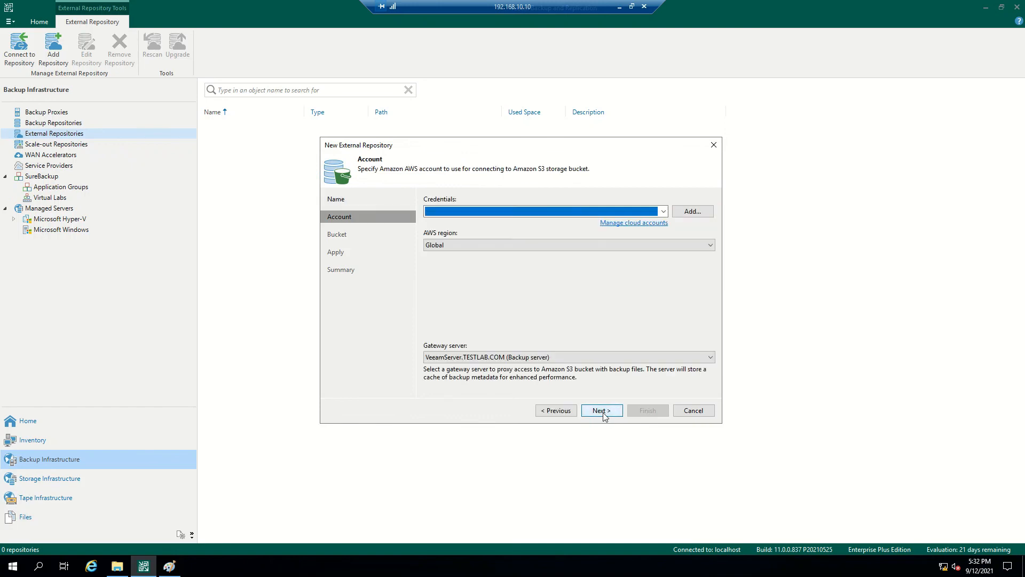
{"action": "left_click", "coordinate": [663, 212]}
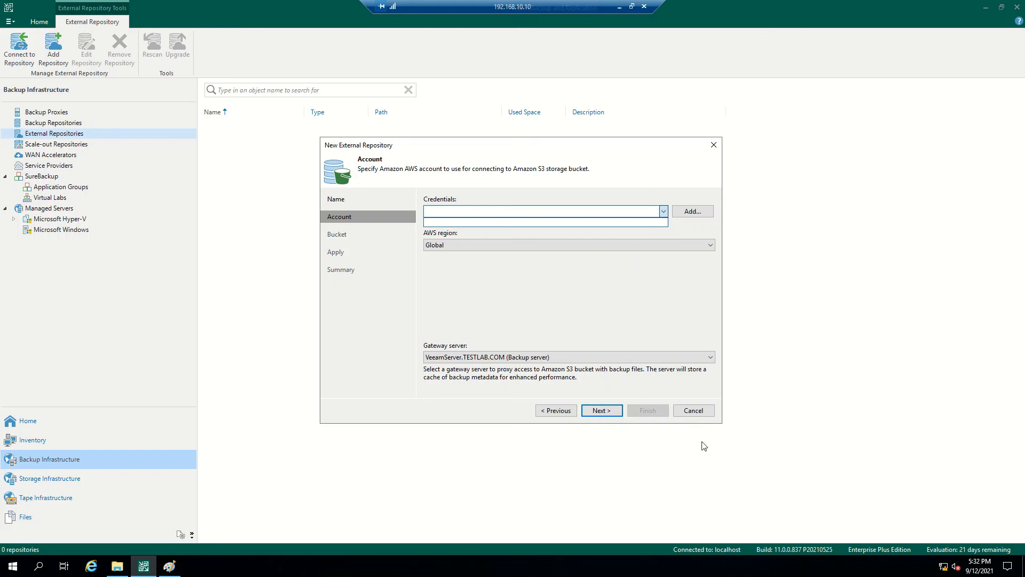
{"action": "left_click", "coordinate": [692, 415]}
{"action": "left_click", "coordinate": [693, 412]}
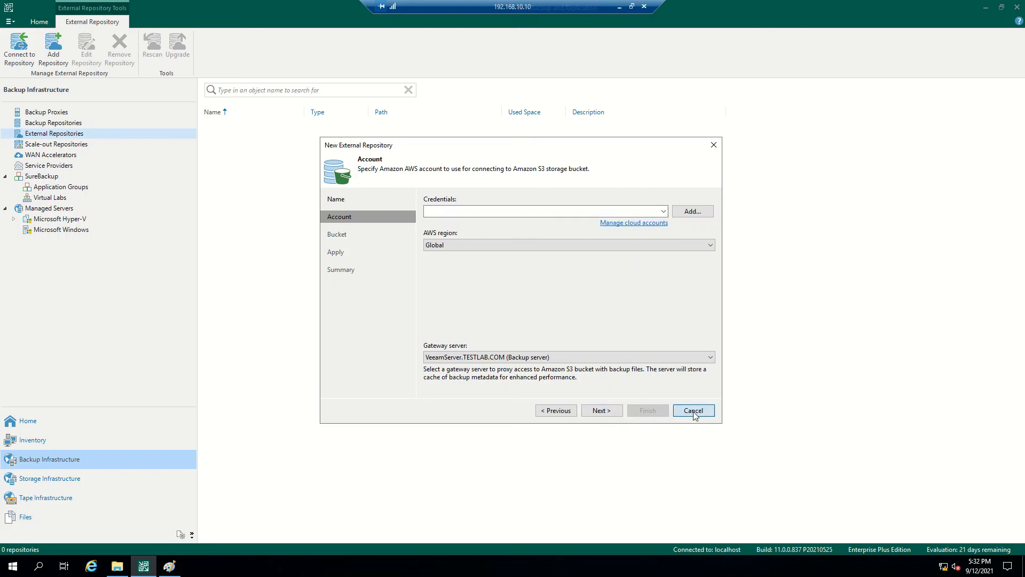
- Start a new scale-out backup repository, try Default Backup Repository as a performance tier extent, and cancel the wizard
{"action": "left_click", "coordinate": [63, 145]}
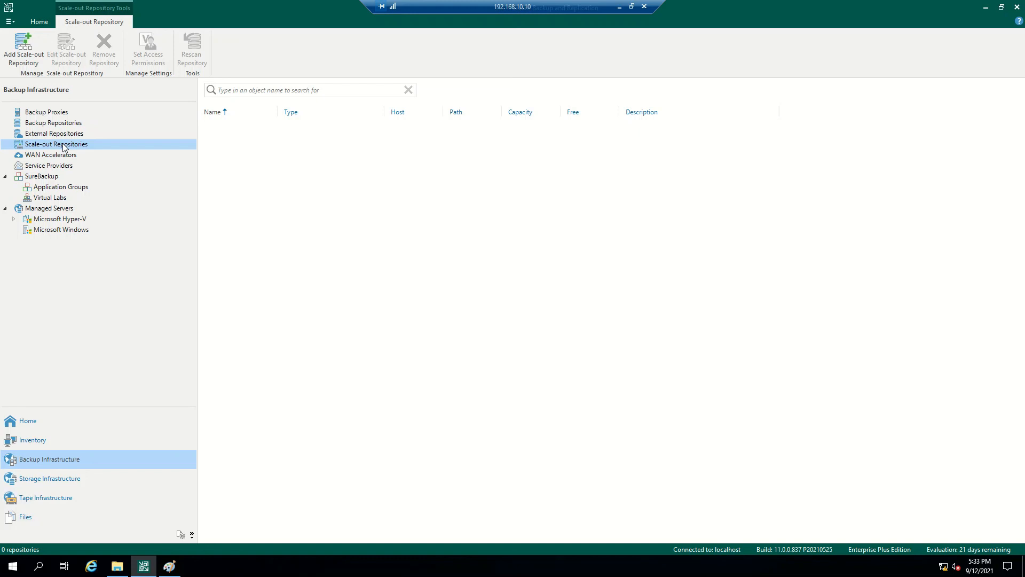
{"action": "right_click", "coordinate": [63, 148]}
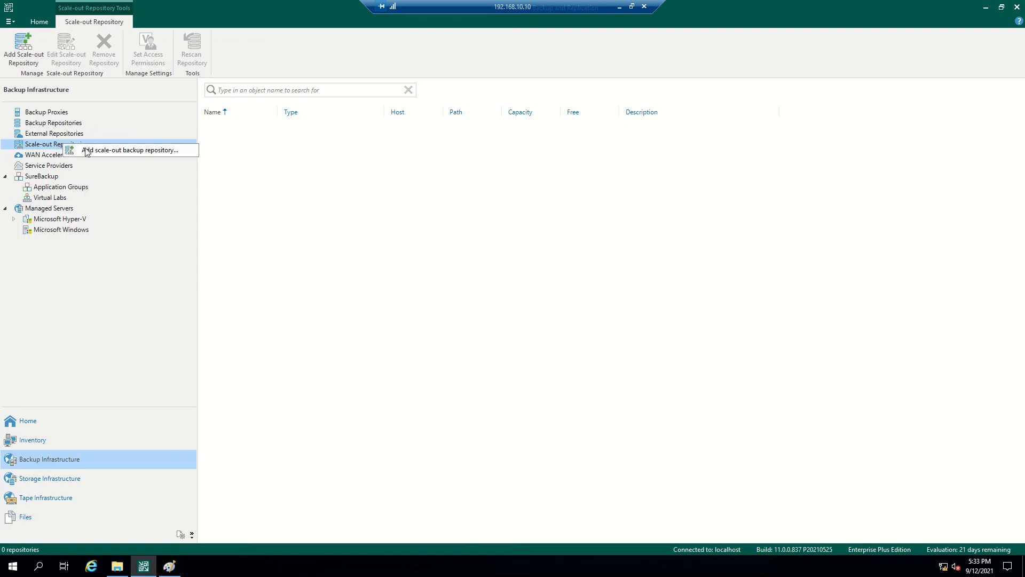
{"action": "left_click", "coordinate": [109, 149]}
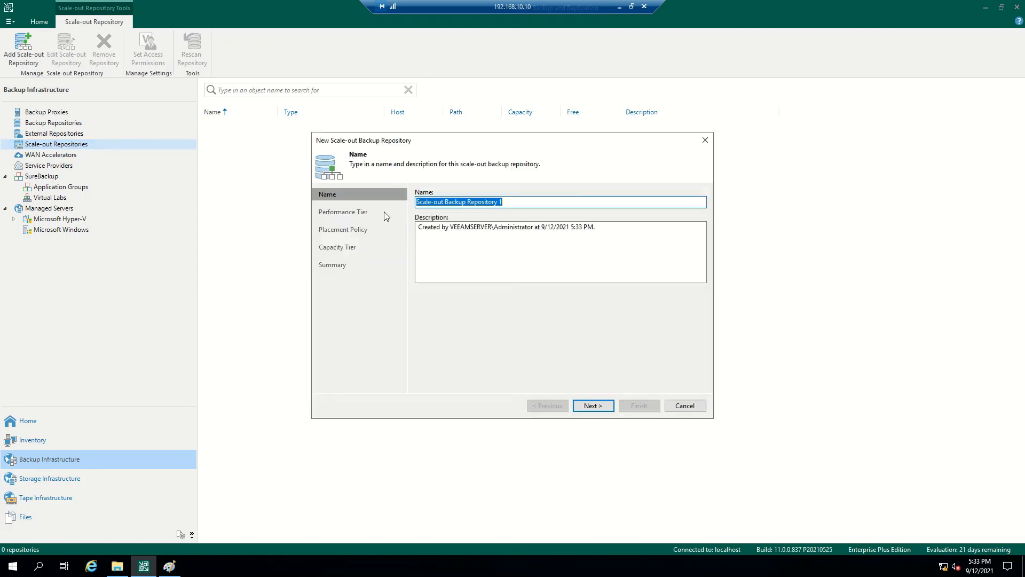
{"action": "left_click", "coordinate": [592, 406]}
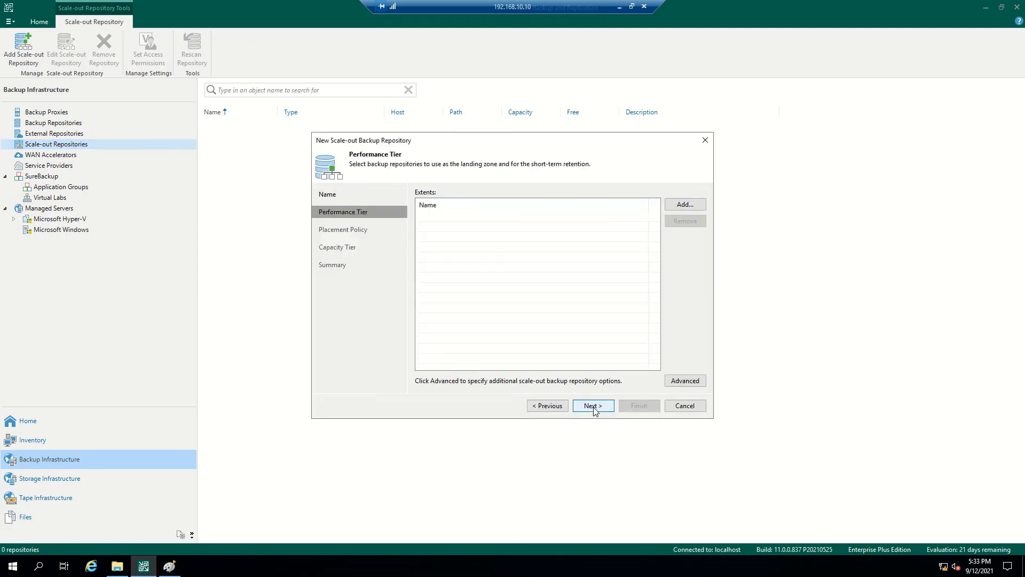
{"action": "left_click", "coordinate": [686, 206]}
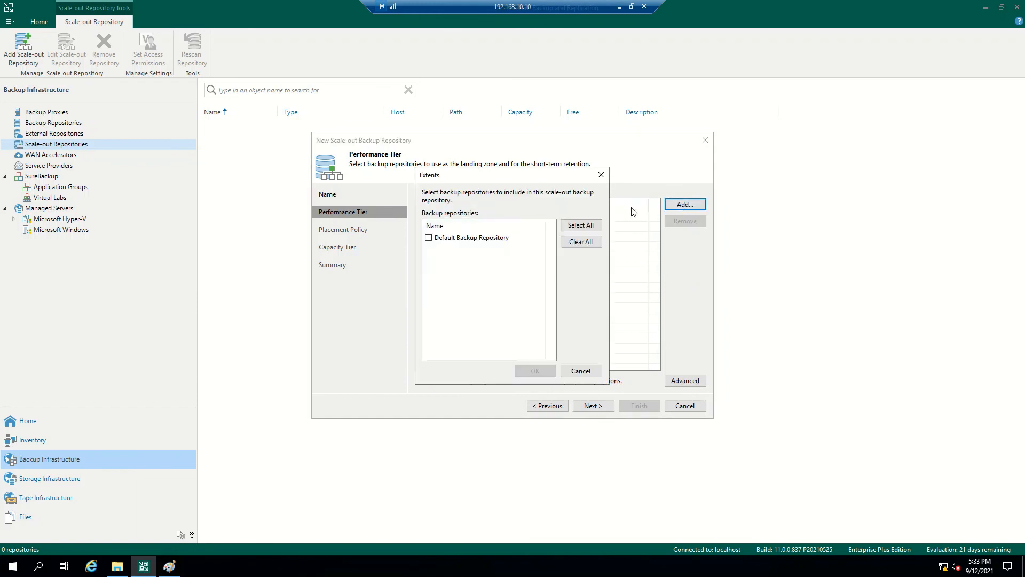
{"action": "left_click", "coordinate": [429, 238]}
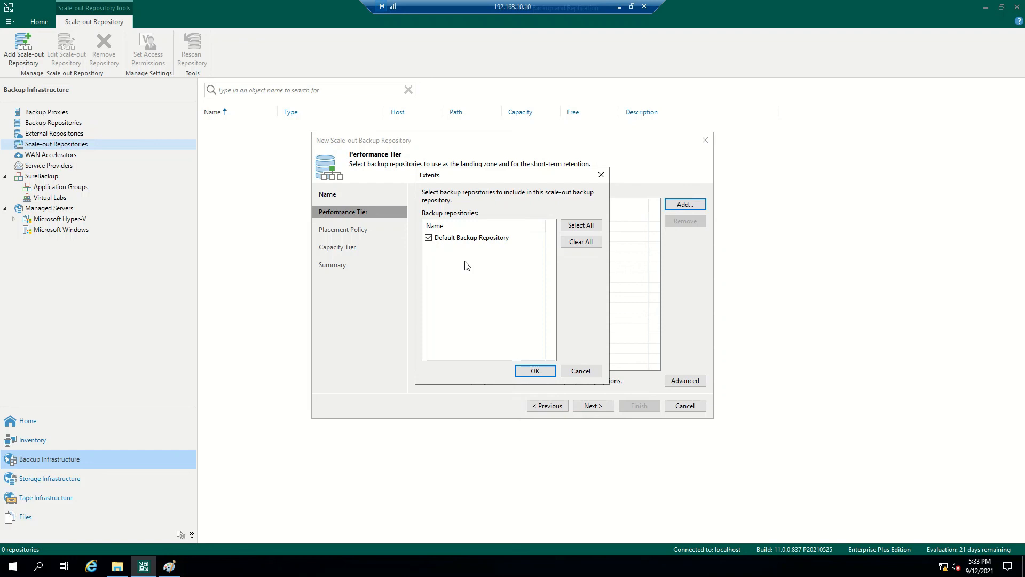
{"action": "left_click", "coordinate": [596, 374]}
{"action": "left_click", "coordinate": [683, 408]}
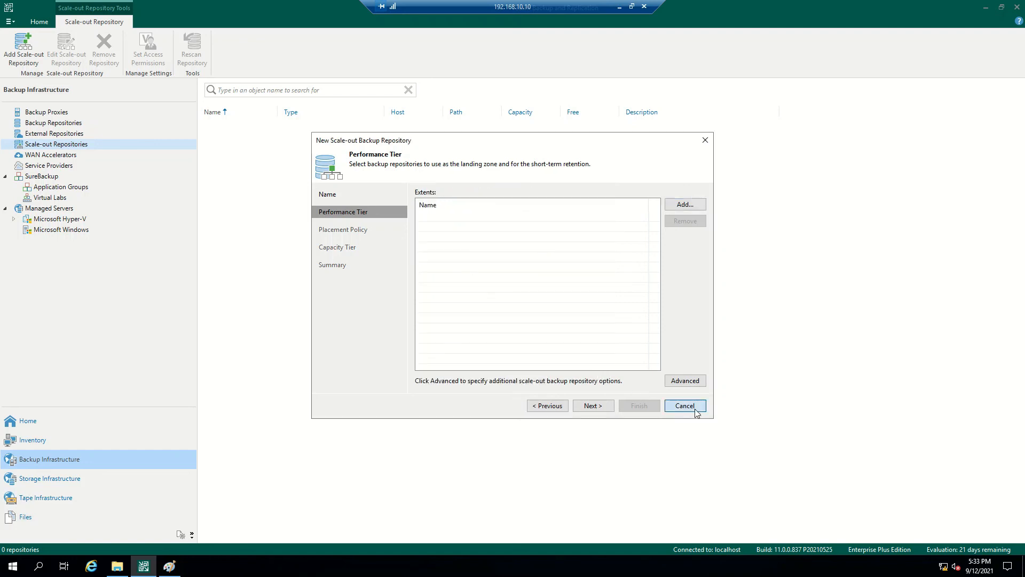
- Look through the SureBackup application groups and virtual labs, and the managed Microsoft Hyper-V servers
{"action": "left_click", "coordinate": [56, 178]}
{"action": "left_click", "coordinate": [62, 190]}
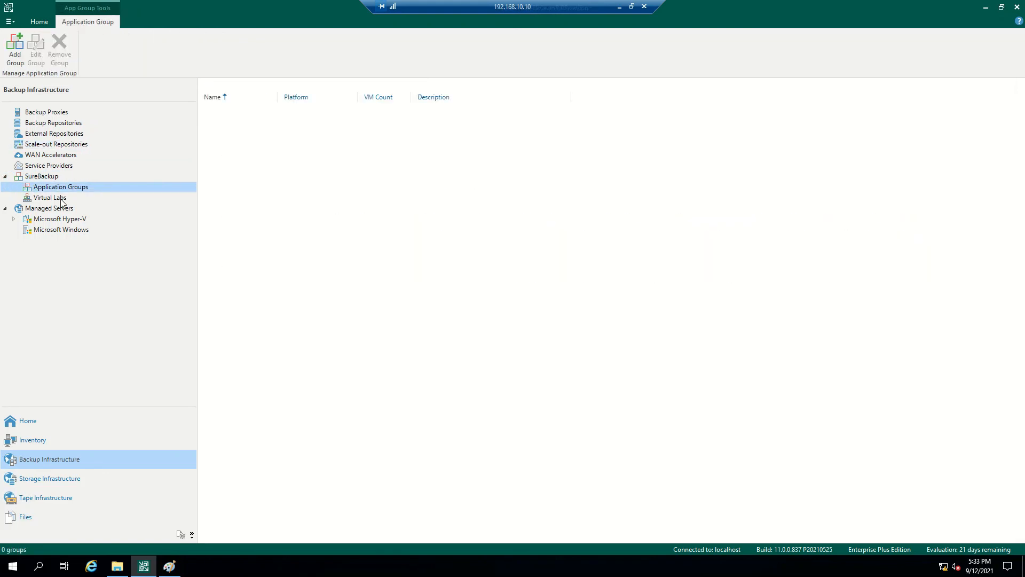
{"action": "left_click", "coordinate": [60, 196]}
{"action": "left_click", "coordinate": [56, 187]}
{"action": "left_click", "coordinate": [81, 221]}
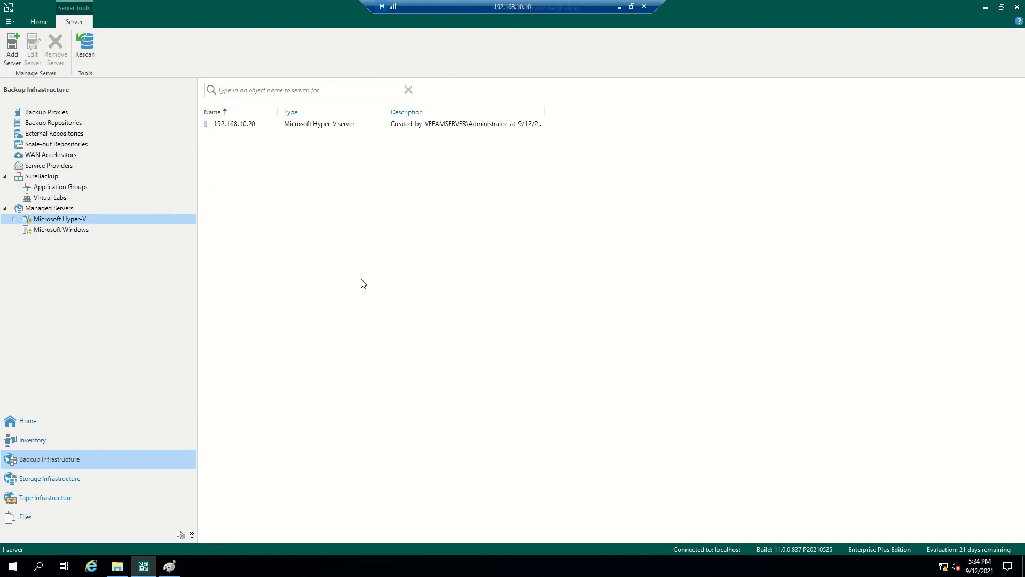
- View the storage vendors offered for adding storage in the Storage Infrastructure, and close the vendor list
{"action": "left_click", "coordinate": [60, 480]}
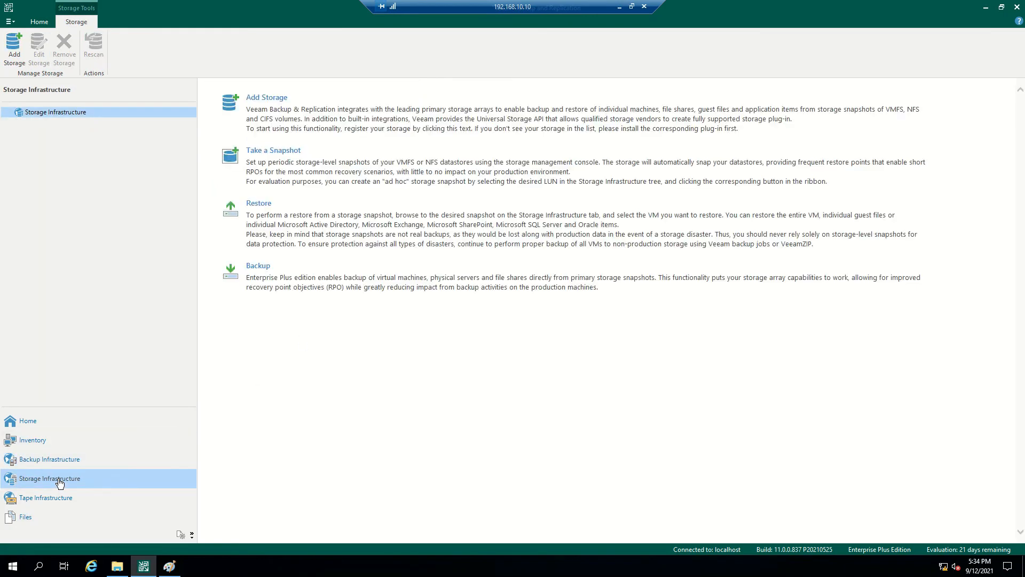
{"action": "left_click", "coordinate": [370, 122]}
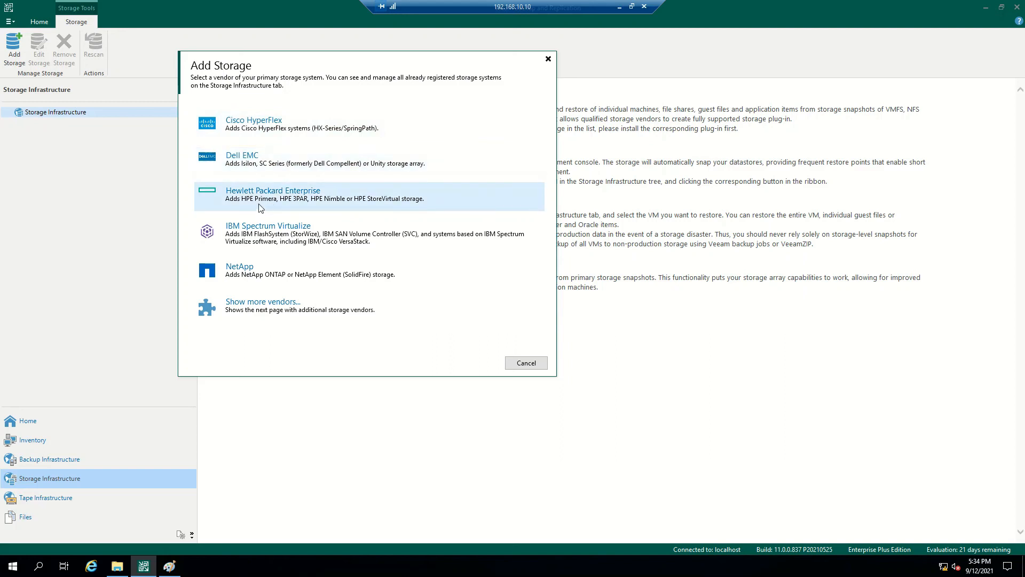
{"action": "left_click", "coordinate": [548, 57]}
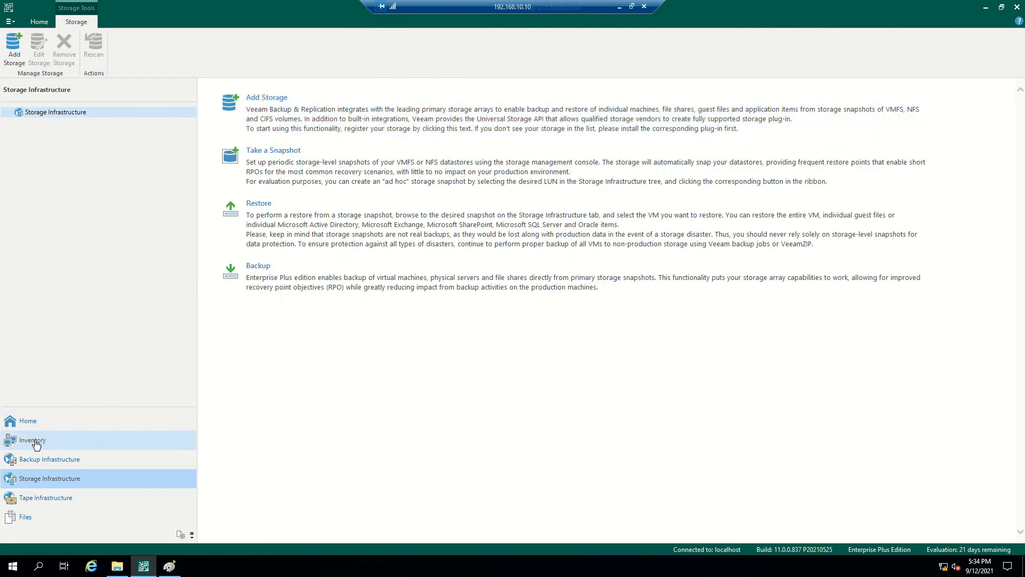
- Start adding a tape server in the Tape Infrastructure, view its server choices and the new Windows server form, and exit without applying changes
{"action": "left_click", "coordinate": [62, 505]}
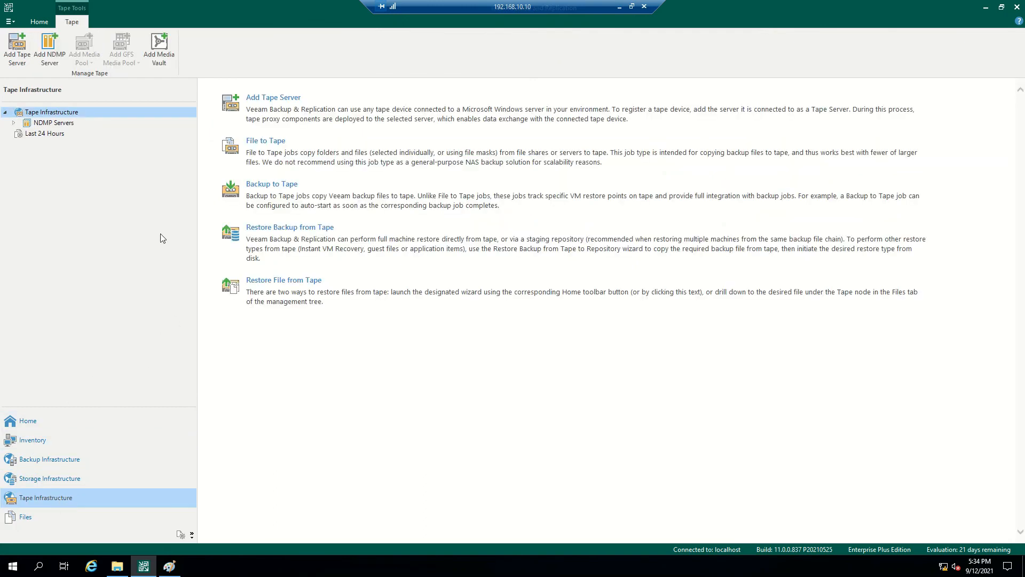
{"action": "left_click", "coordinate": [347, 105]}
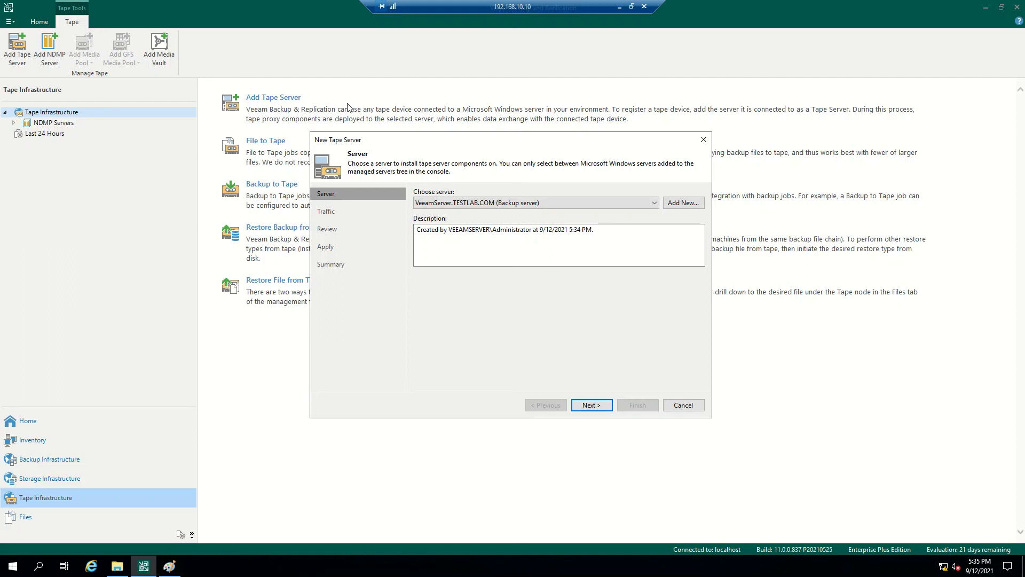
{"action": "left_click", "coordinate": [565, 204]}
{"action": "left_click", "coordinate": [565, 202]}
{"action": "left_click", "coordinate": [683, 206]}
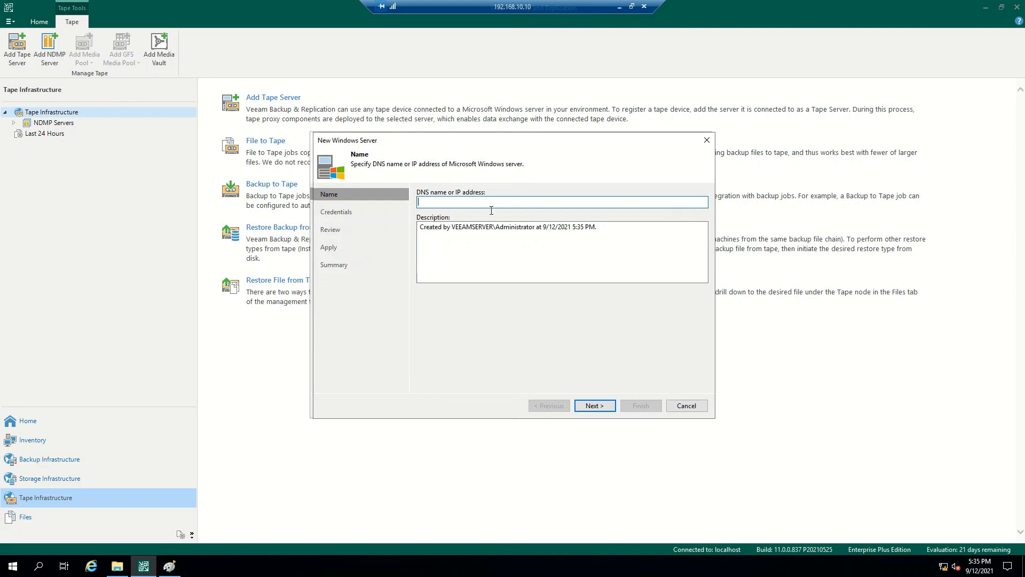
{"action": "left_click", "coordinate": [682, 407]}
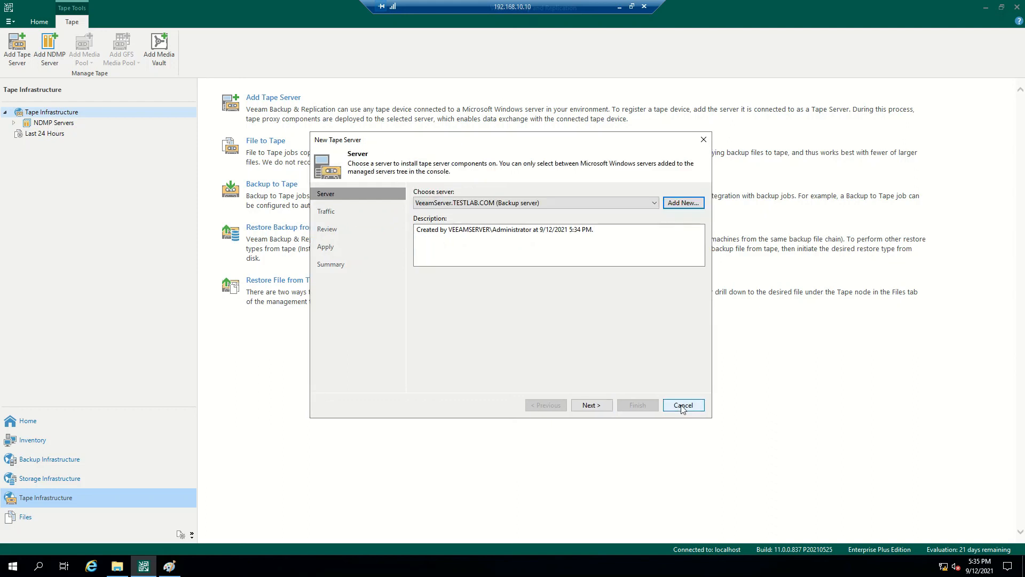
{"action": "left_click", "coordinate": [682, 406]}
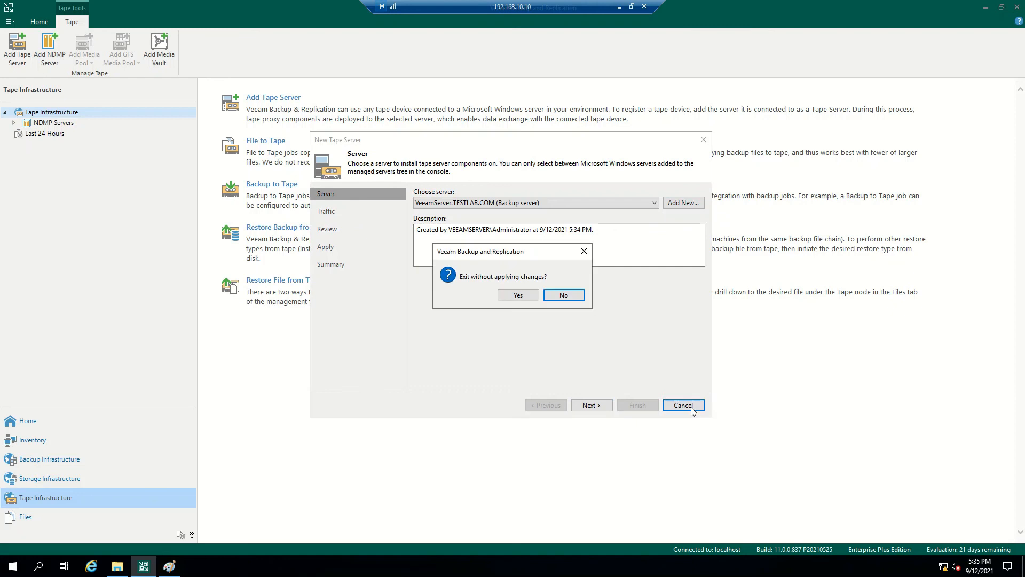
{"action": "left_click", "coordinate": [517, 295]}
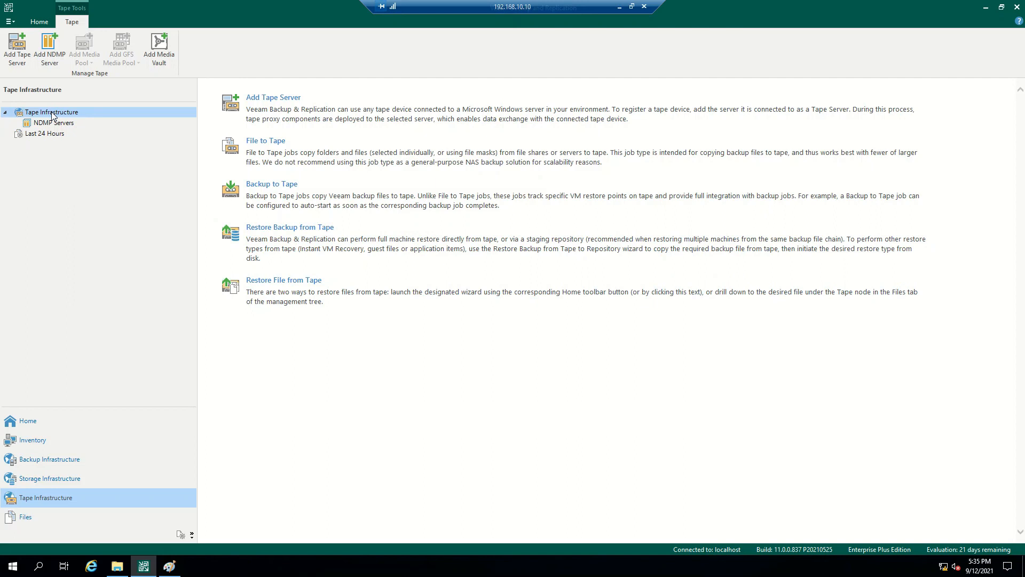
- Browse the C:\ files of Hyper-V host 192.168.10.20, start a new file copy job for pagefile.sys, and cancel it
{"action": "left_click", "coordinate": [62, 522]}
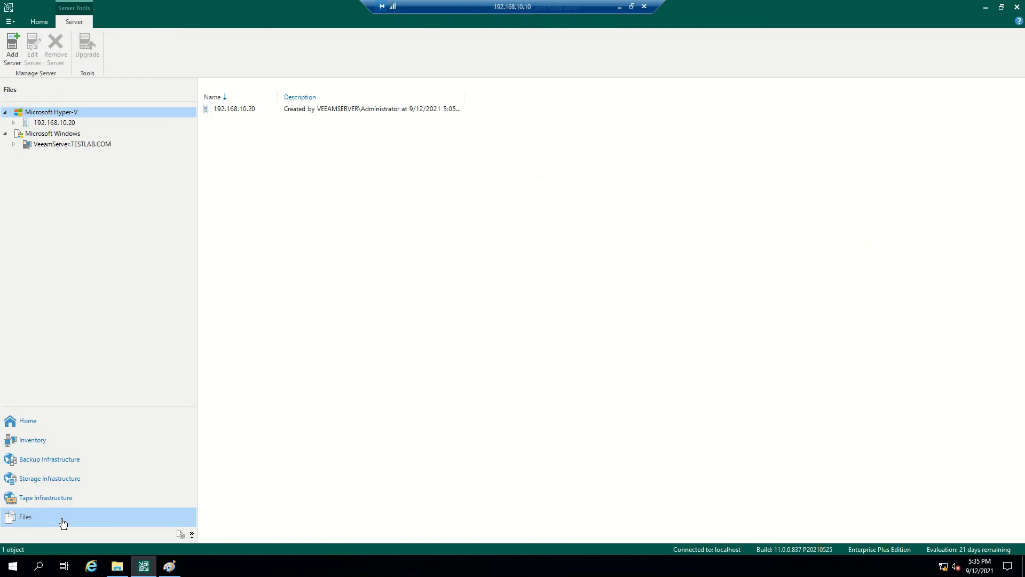
{"action": "left_click", "coordinate": [13, 123]}
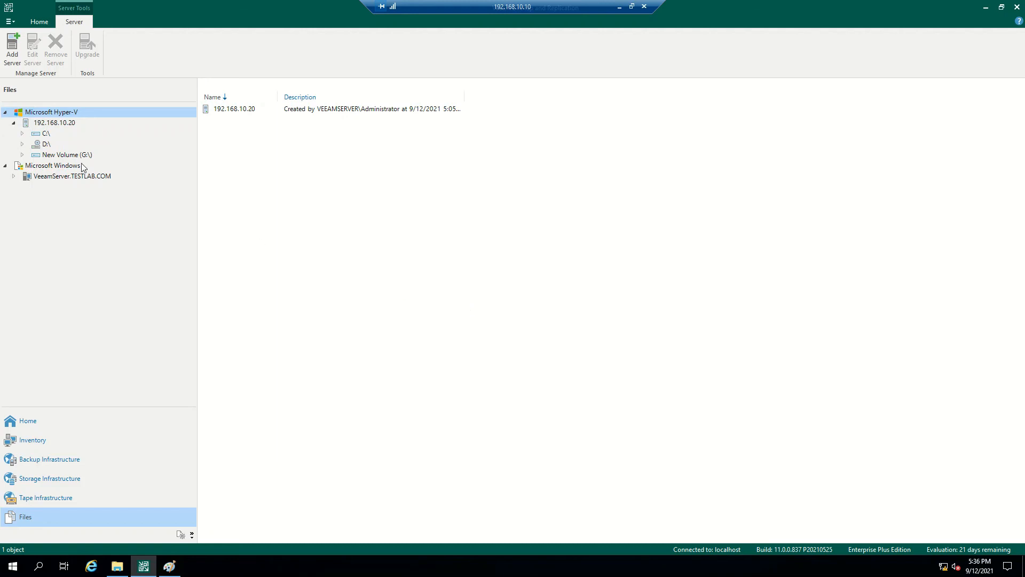
{"action": "left_click", "coordinate": [42, 135]}
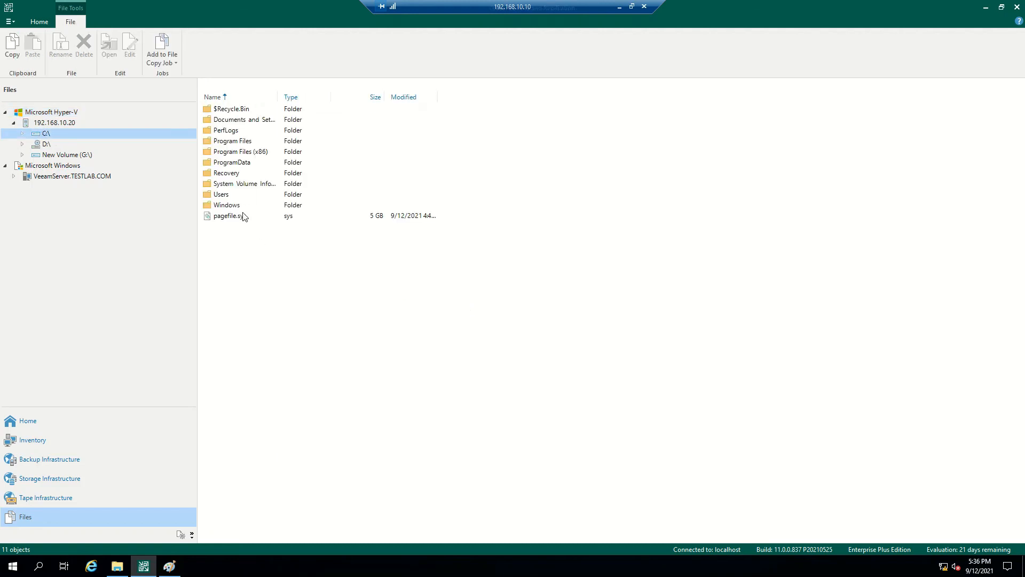
{"action": "right_click", "coordinate": [229, 221]}
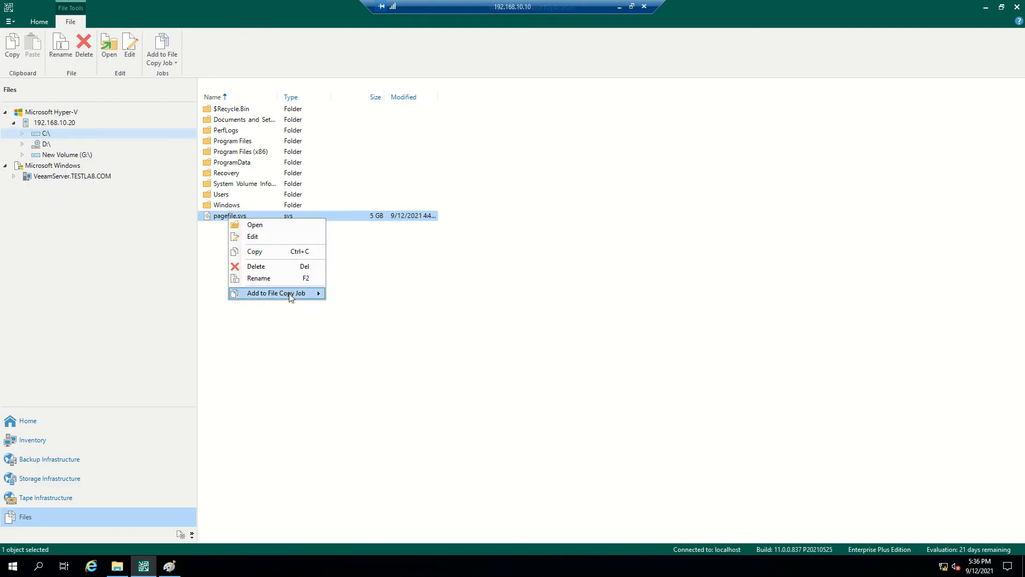
{"action": "mouse_move", "coordinate": [290, 298]}
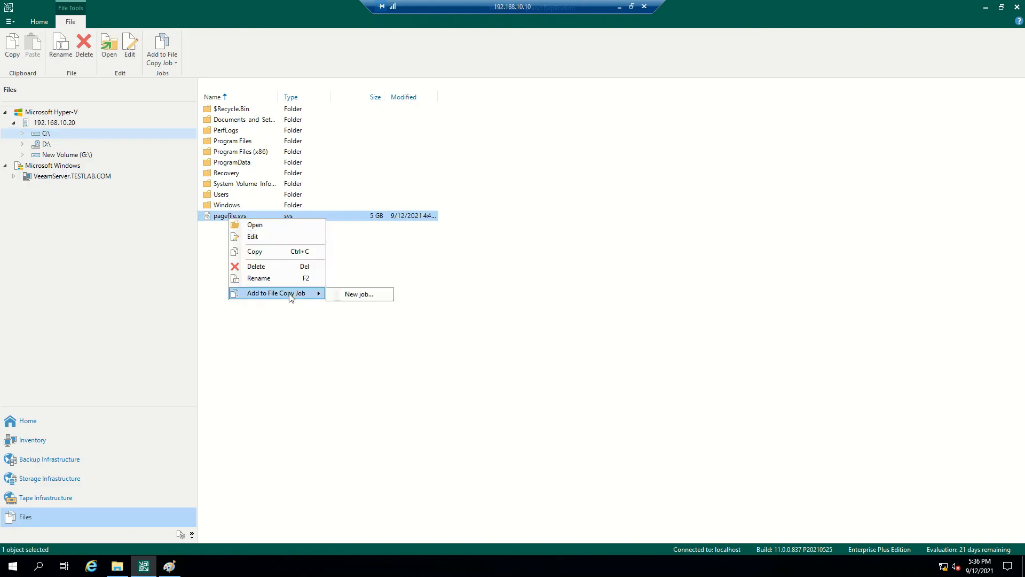
{"action": "left_click", "coordinate": [353, 295]}
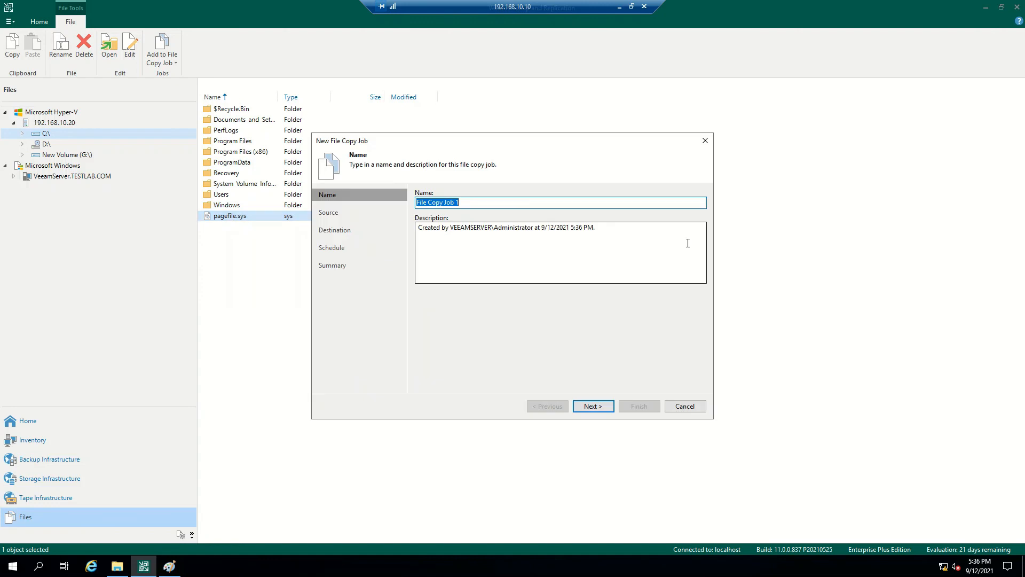
{"action": "left_click", "coordinate": [685, 407]}
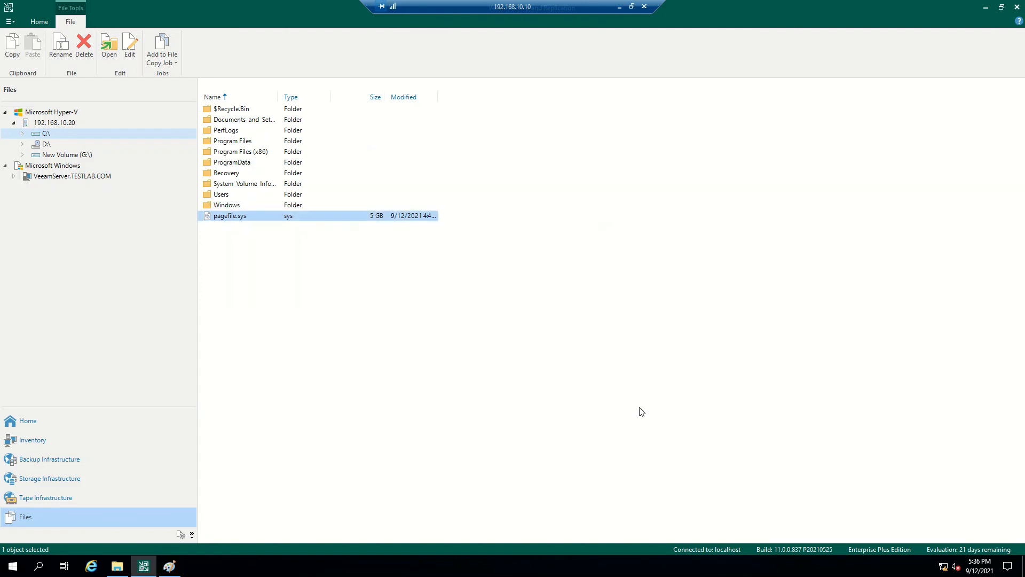
- Review the Hyper-V Backup Job's progress, statistics and per-VM results
{"action": "left_click", "coordinate": [66, 425]}
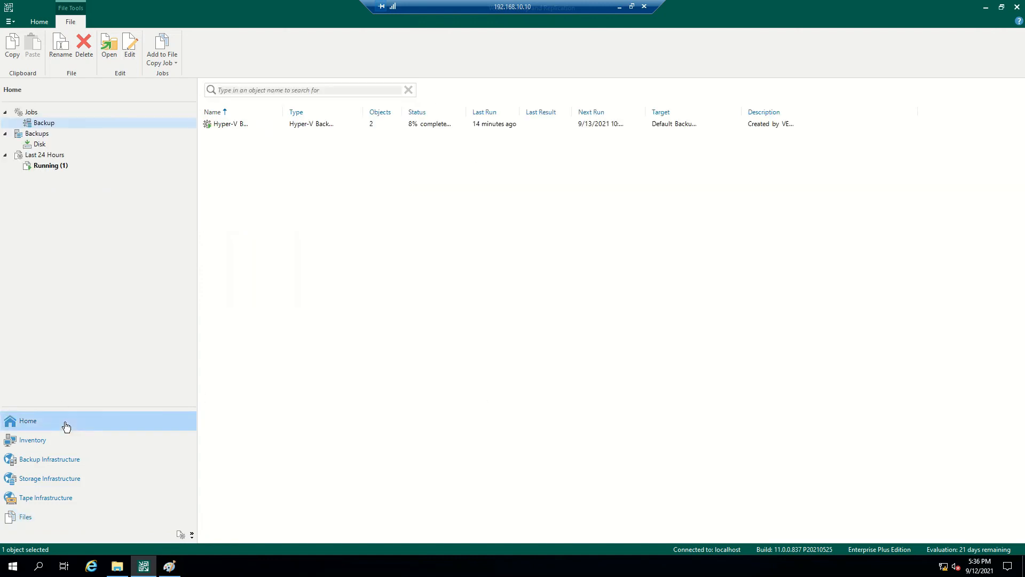
{"action": "left_click", "coordinate": [48, 167]}
{"action": "double_click", "coordinate": [246, 124]}
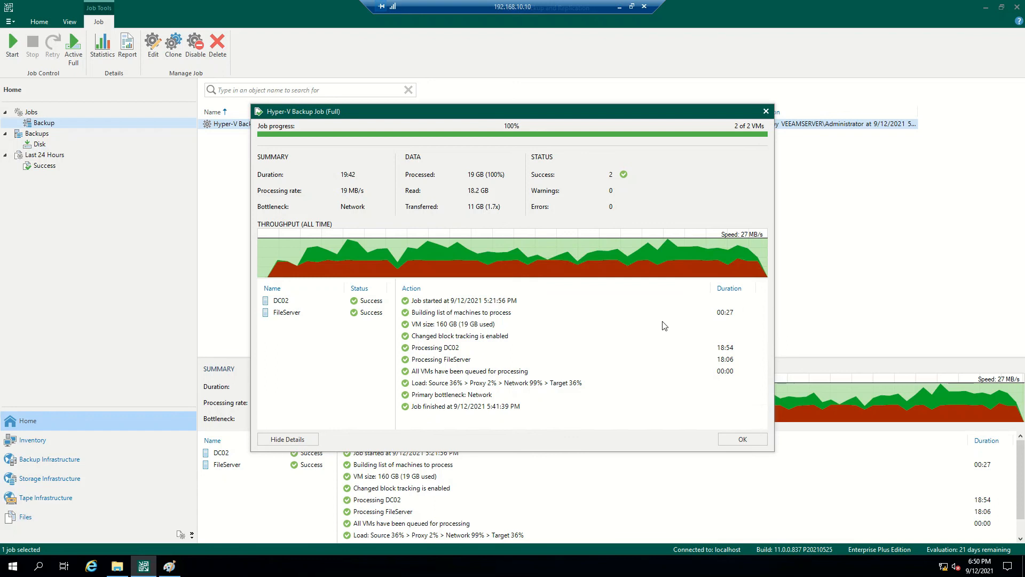
{"action": "left_click", "coordinate": [742, 439]}
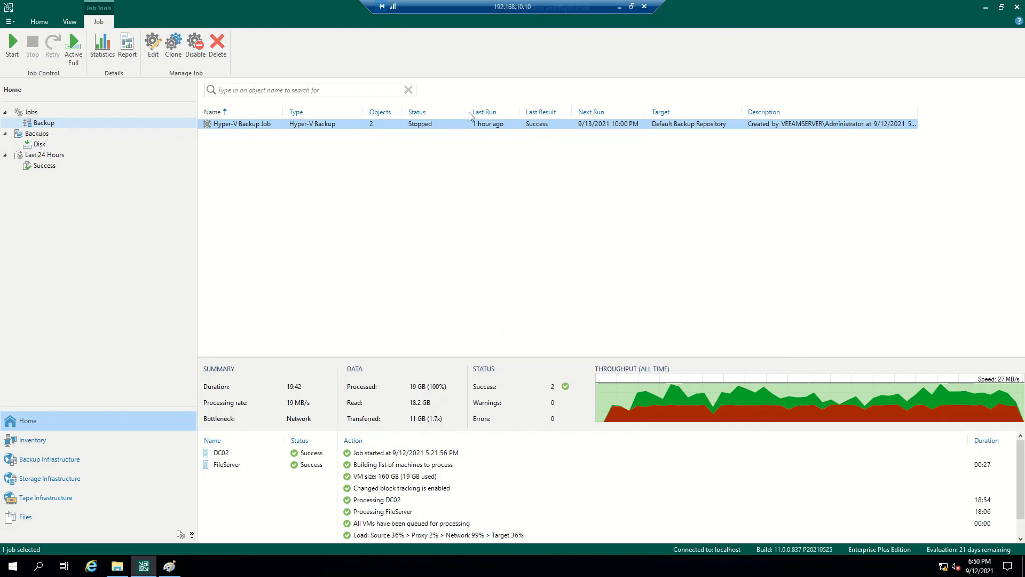
{"action": "double_click", "coordinate": [451, 124]}
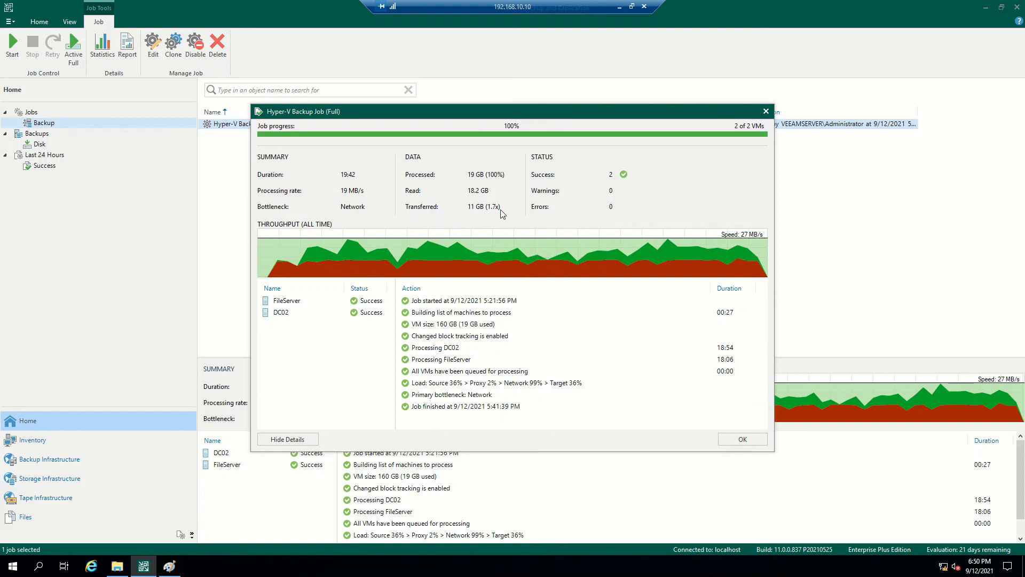
{"action": "left_click", "coordinate": [726, 441]}
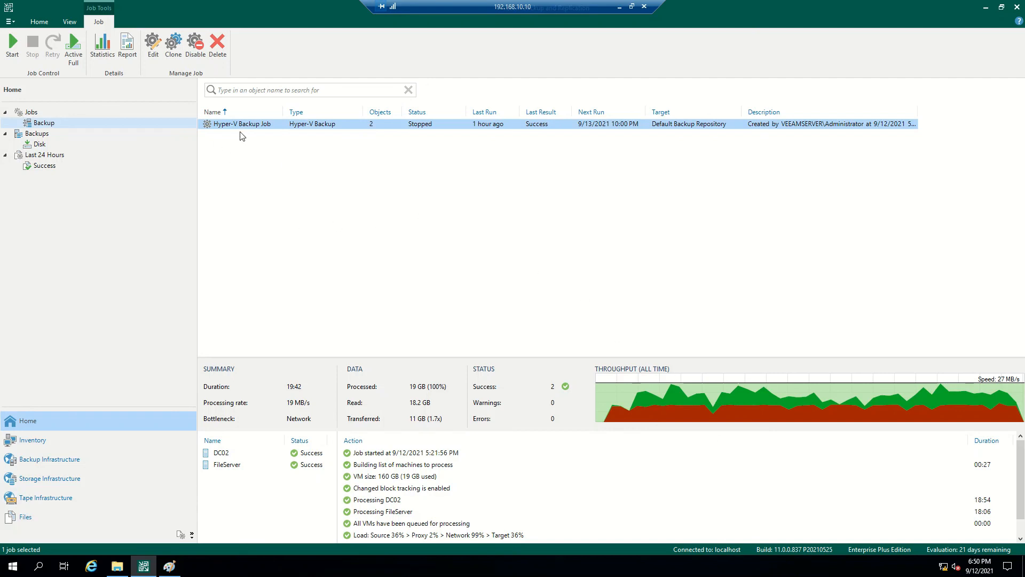
- Start a Microsoft Windows guest file restore for DC02 from the Hyper-V Backup Job's disk backup
{"action": "left_click", "coordinate": [39, 145]}
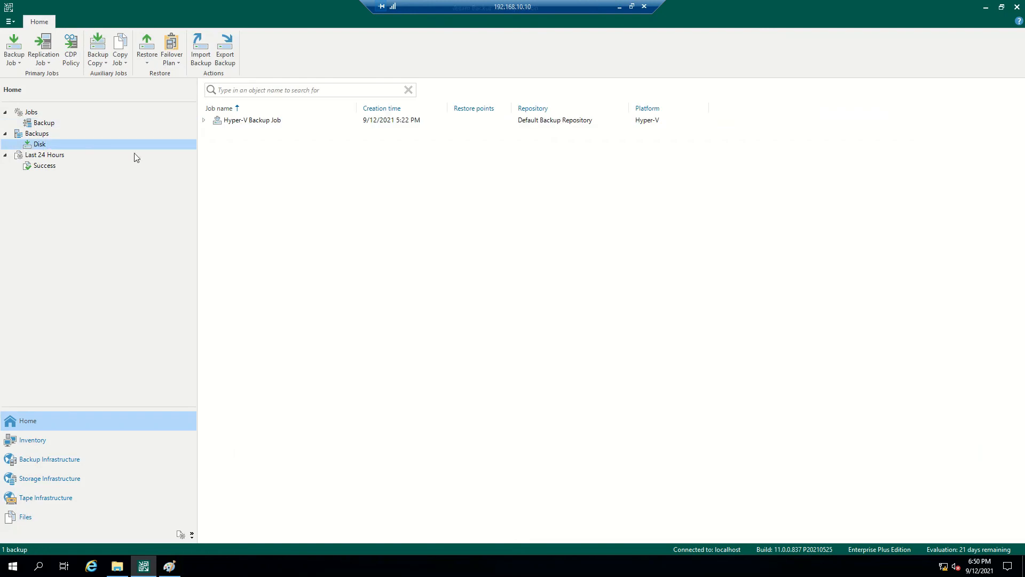
{"action": "double_click", "coordinate": [237, 121]}
{"action": "left_click", "coordinate": [243, 135]}
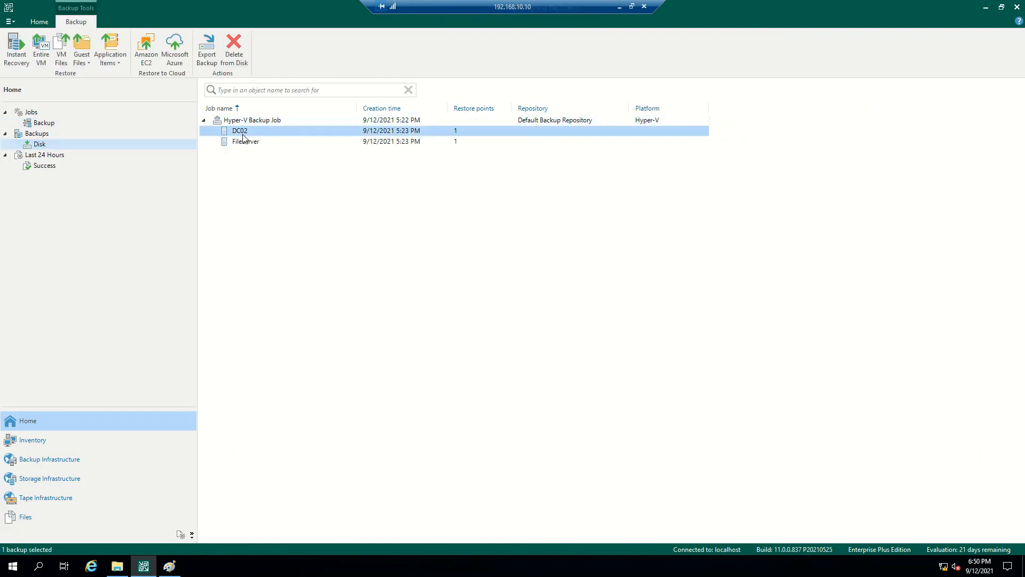
{"action": "right_click", "coordinate": [245, 135]}
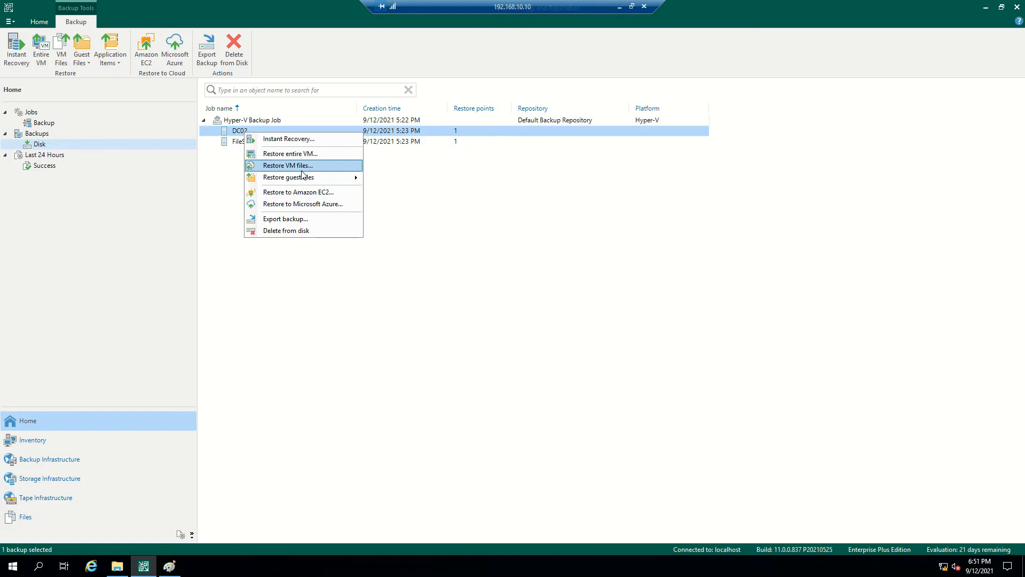
{"action": "mouse_move", "coordinate": [302, 177]}
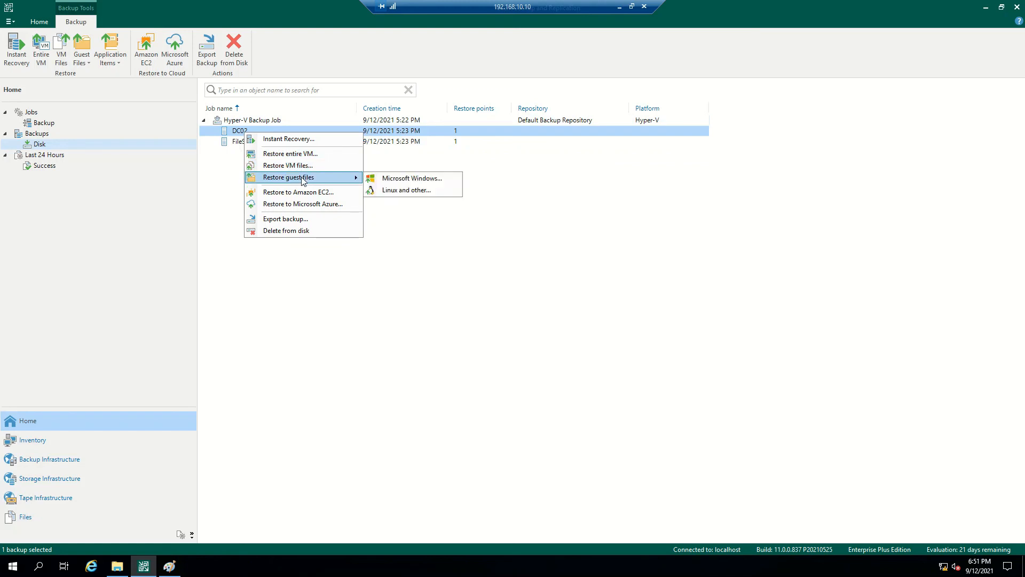
{"action": "left_click", "coordinate": [395, 178]}
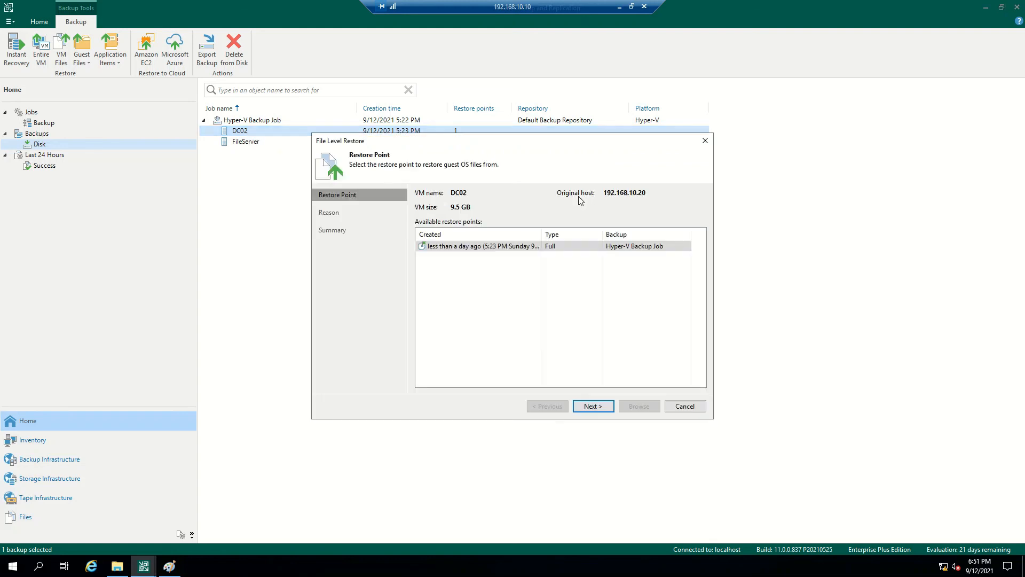
- Use DC02's full restore point without a restore reason and open its guest files in the backup browser
{"action": "left_click", "coordinate": [594, 407]}
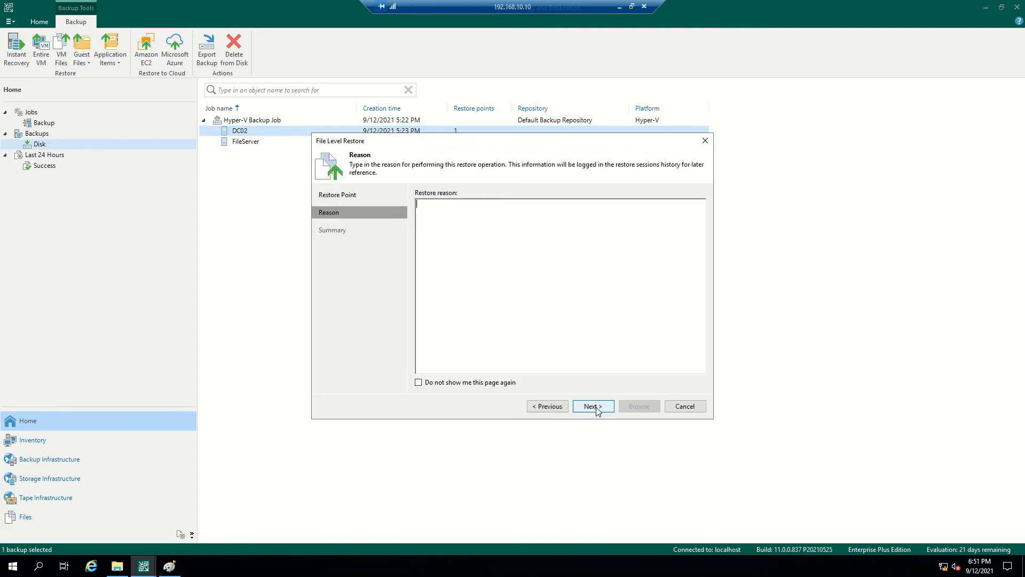
{"action": "left_click", "coordinate": [594, 407]}
{"action": "left_click", "coordinate": [639, 406]}
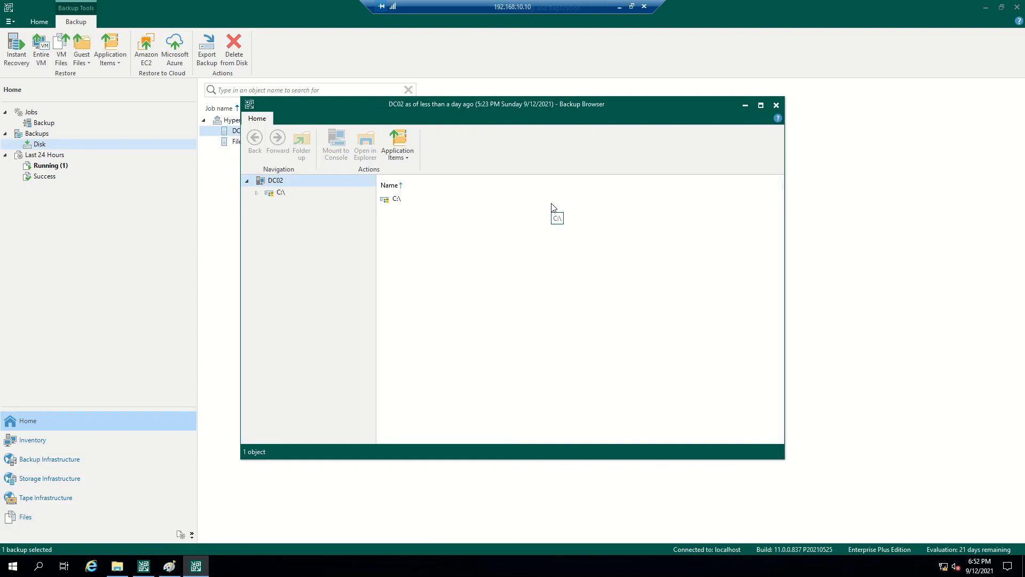
- Browse DC02's backed-up C:\ drive through Documents and Settings to the Default User's Downloads and Documents folders
{"action": "left_click", "coordinate": [256, 193]}
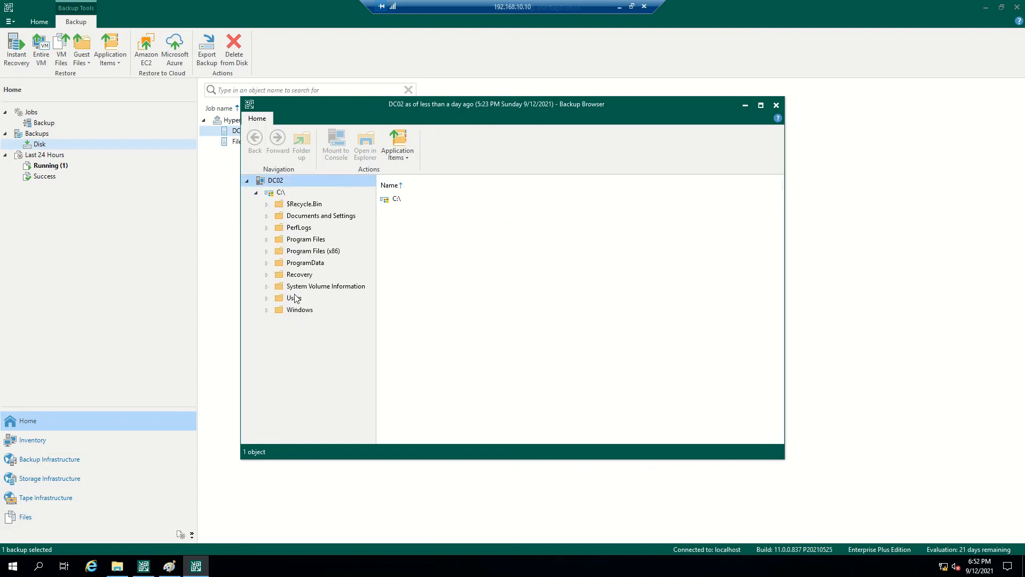
{"action": "left_click", "coordinate": [309, 217]}
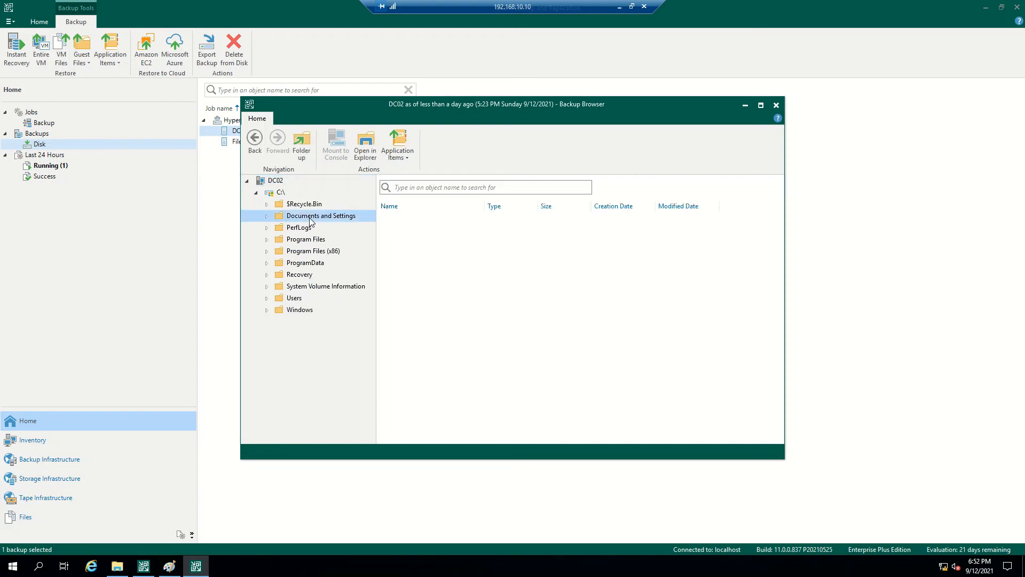
{"action": "left_click", "coordinate": [267, 217]}
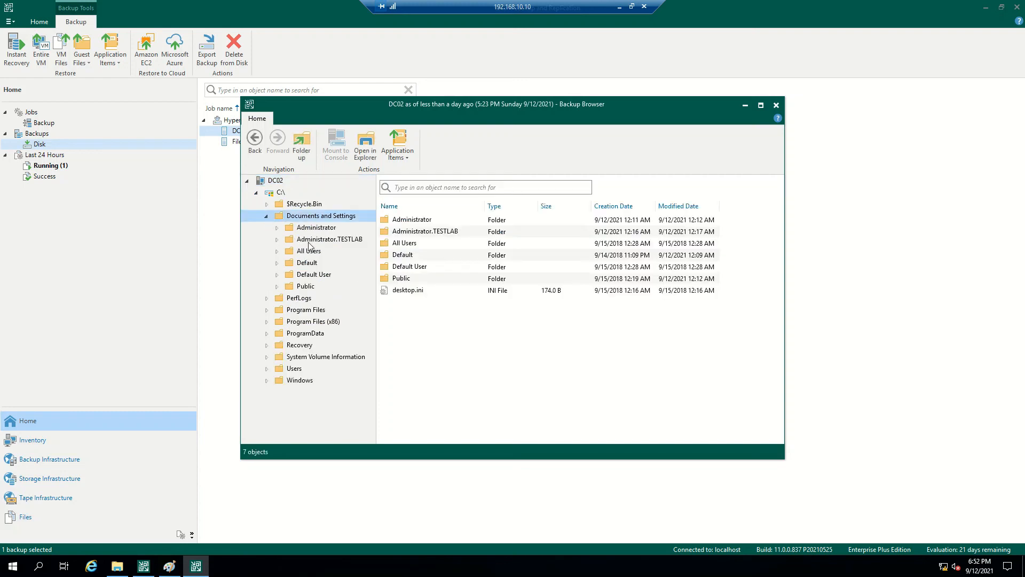
{"action": "left_click", "coordinate": [309, 287]}
{"action": "left_click", "coordinate": [316, 275]}
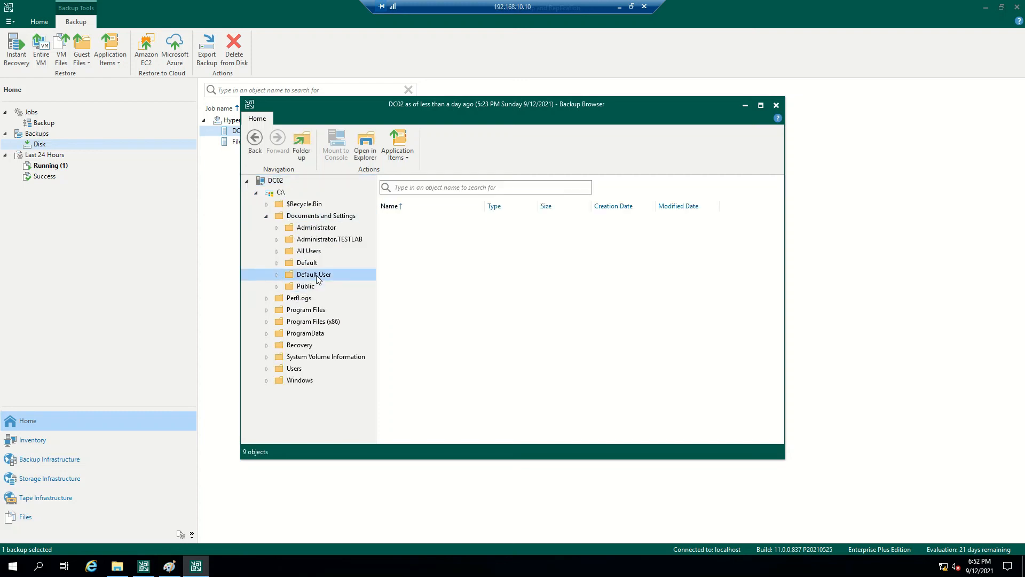
{"action": "double_click", "coordinate": [406, 278]}
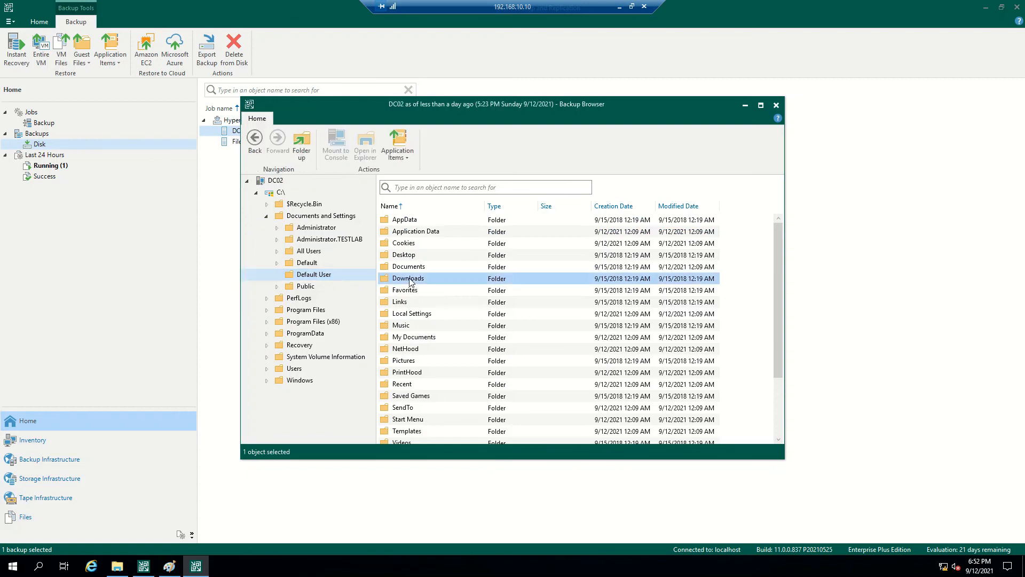
{"action": "left_click", "coordinate": [327, 347]}
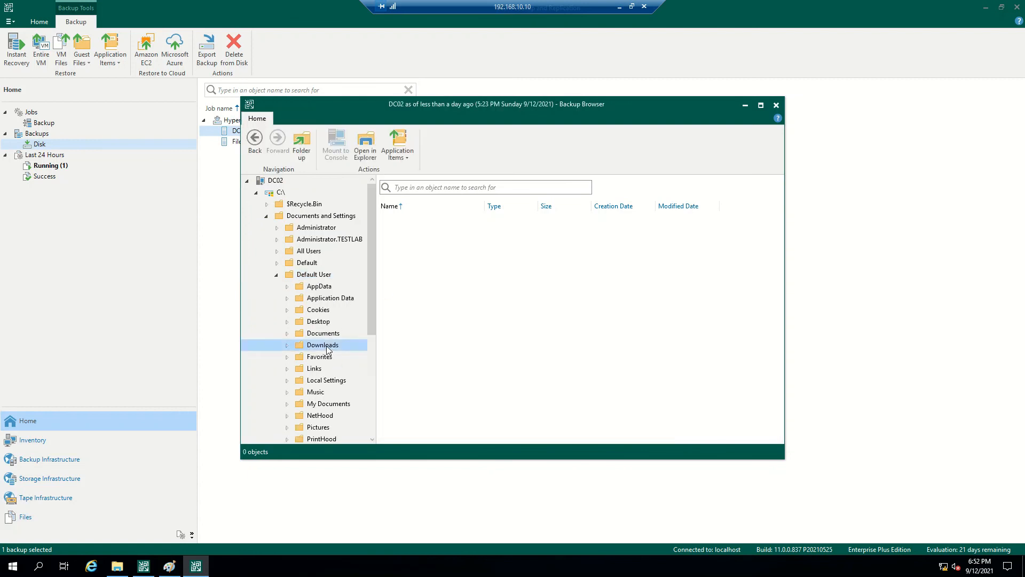
{"action": "left_click", "coordinate": [324, 335]}
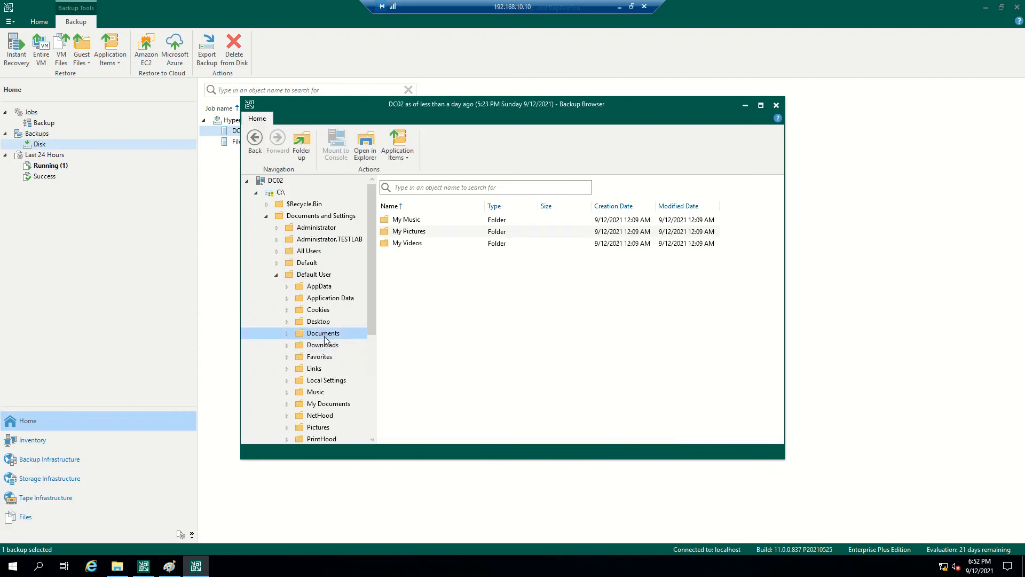
- View the restore and copy destination options for the My Videos folder, cancel the copy, and close the backup browser
{"action": "right_click", "coordinate": [406, 245]}
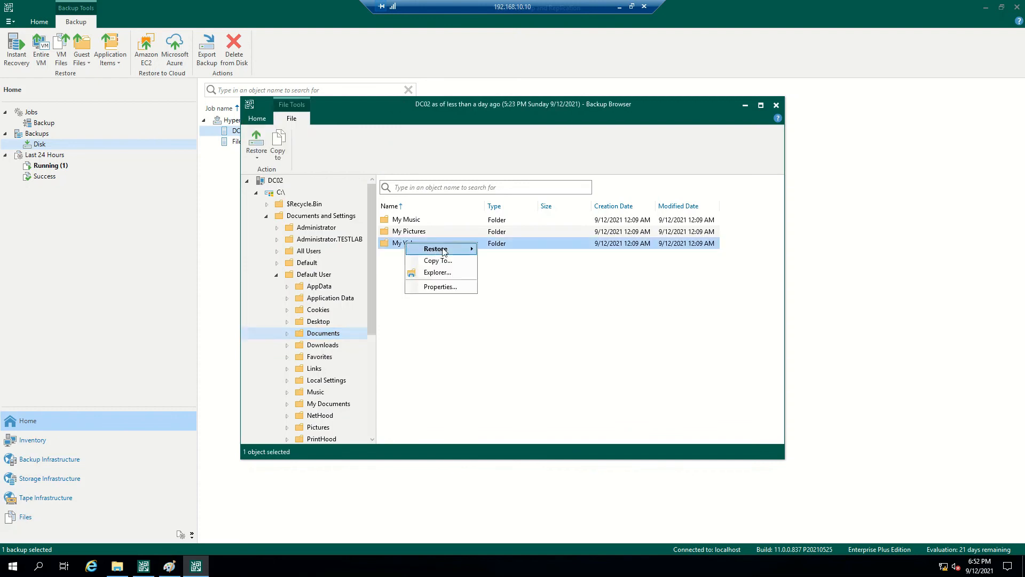
{"action": "mouse_move", "coordinate": [445, 252]}
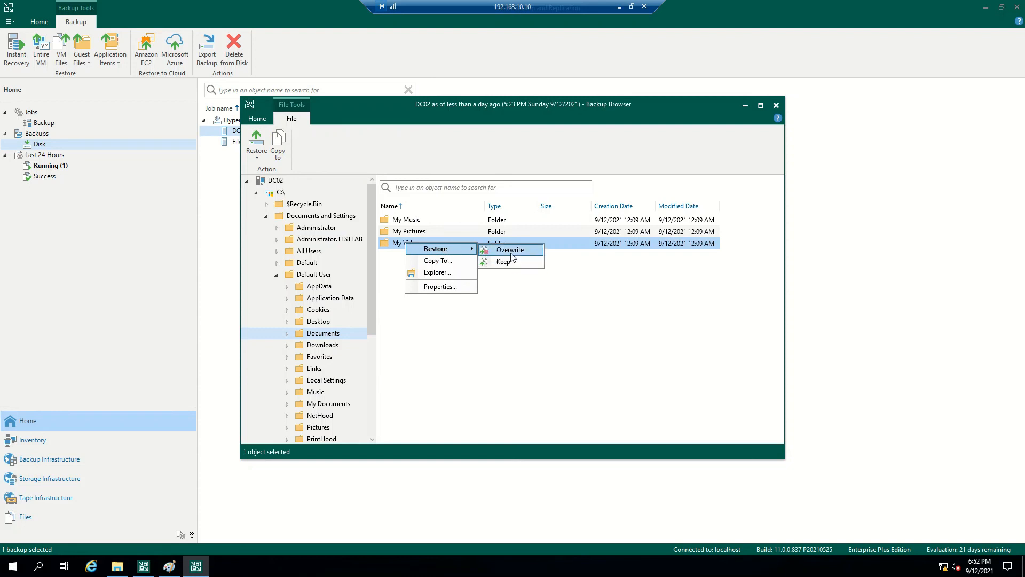
{"action": "left_click", "coordinate": [450, 262]}
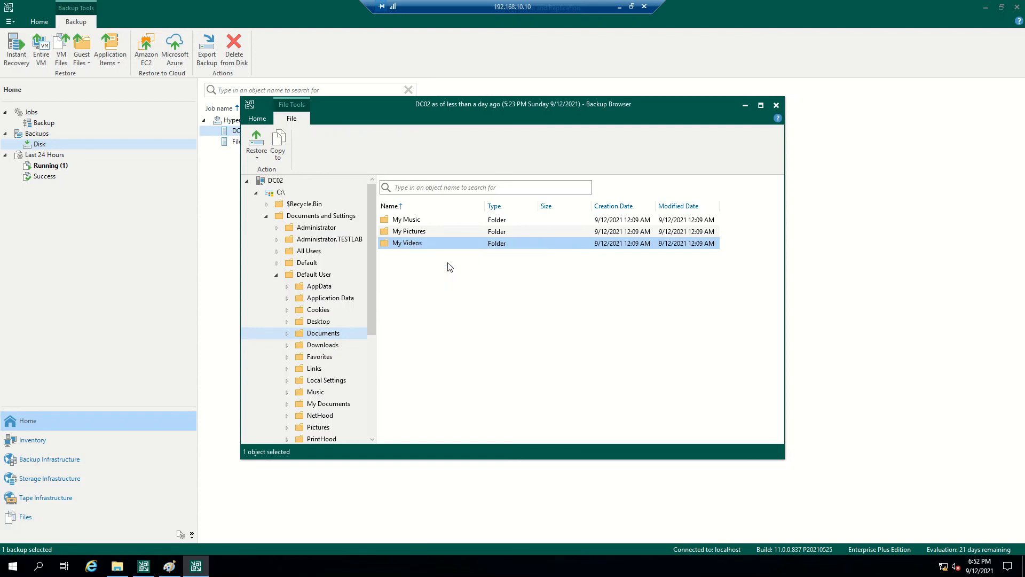
{"action": "left_click", "coordinate": [628, 282]}
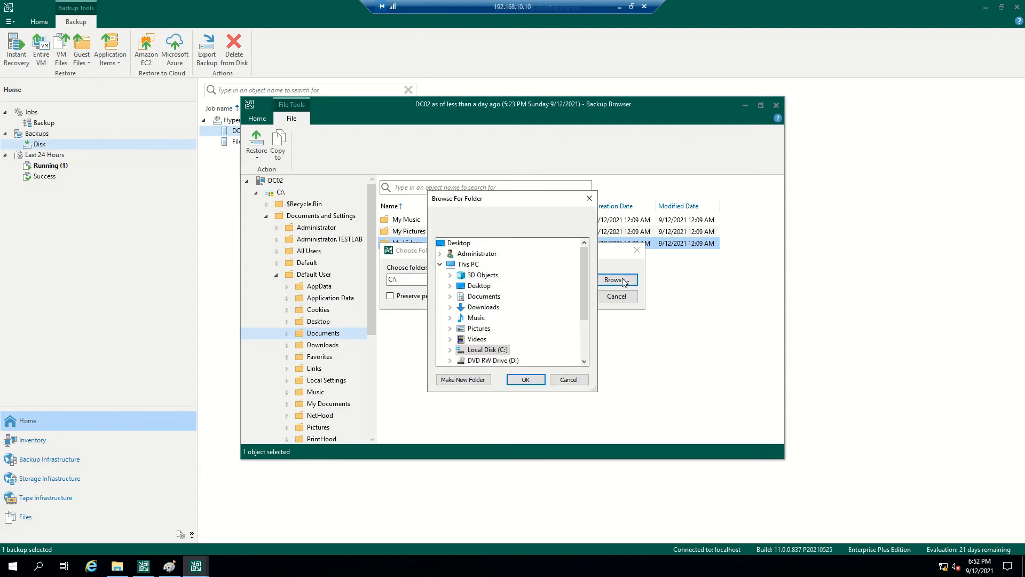
{"action": "left_click", "coordinate": [570, 381]}
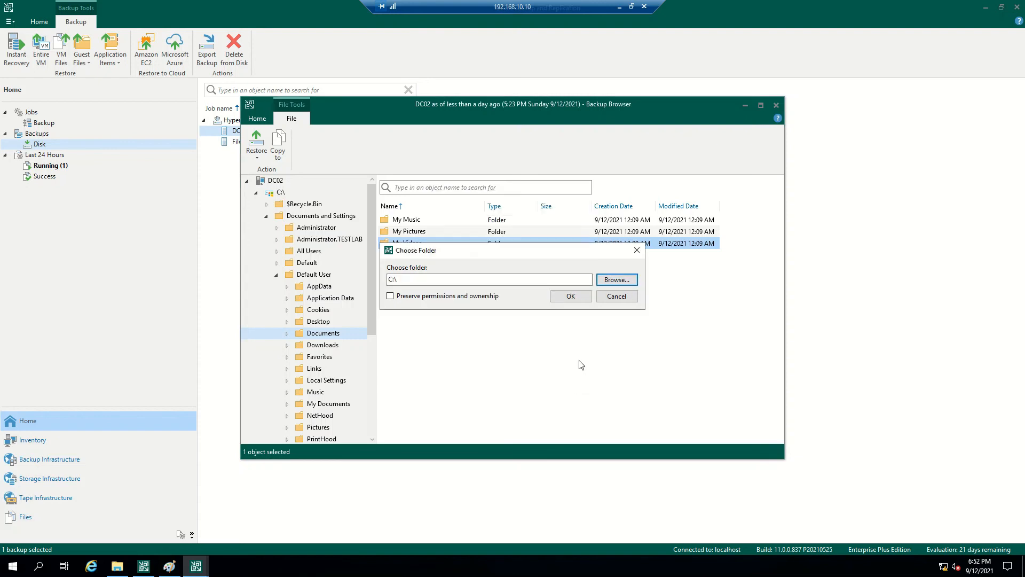
{"action": "left_click", "coordinate": [625, 298]}
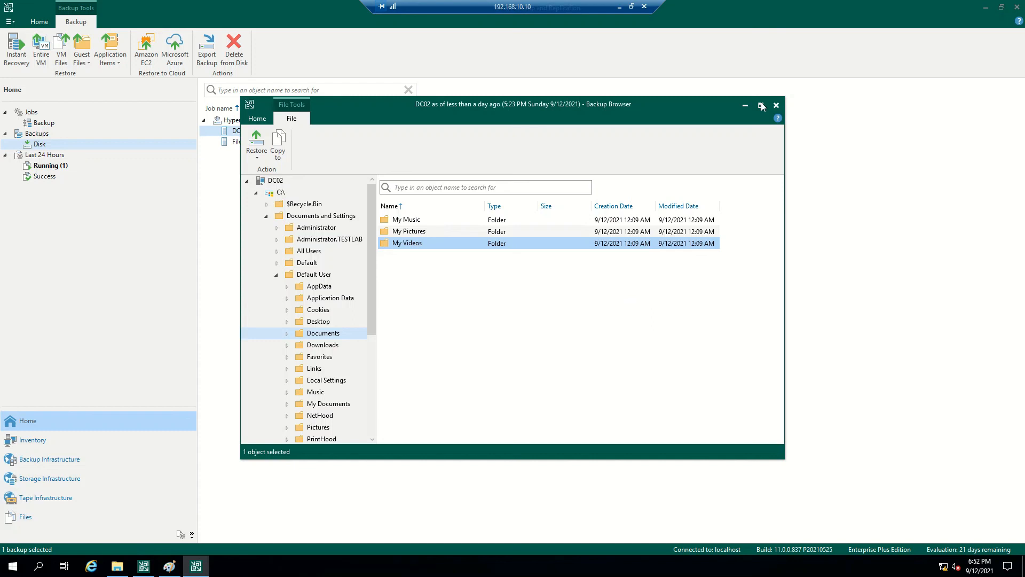
{"action": "left_click", "coordinate": [778, 107]}
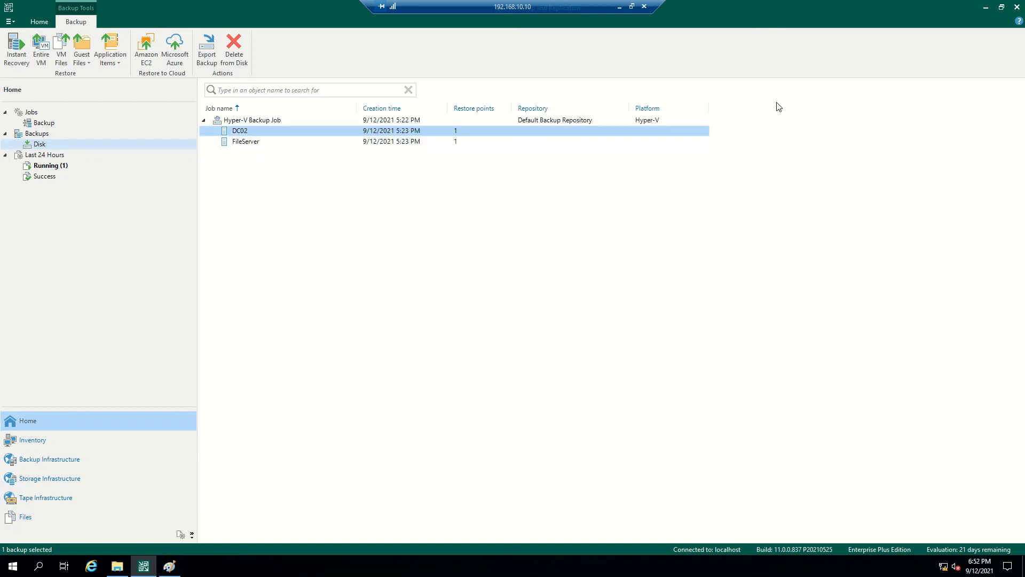